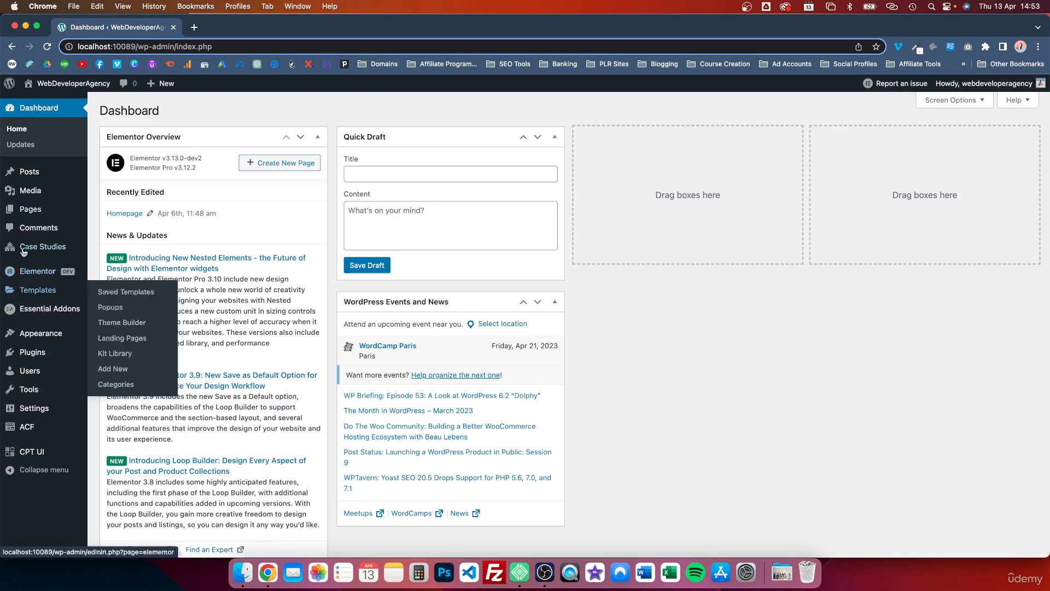
Step: Review Elementor's feature experiments, checking the Flexbox Container and Editor Top Bar settings
mouse_move(46, 272)
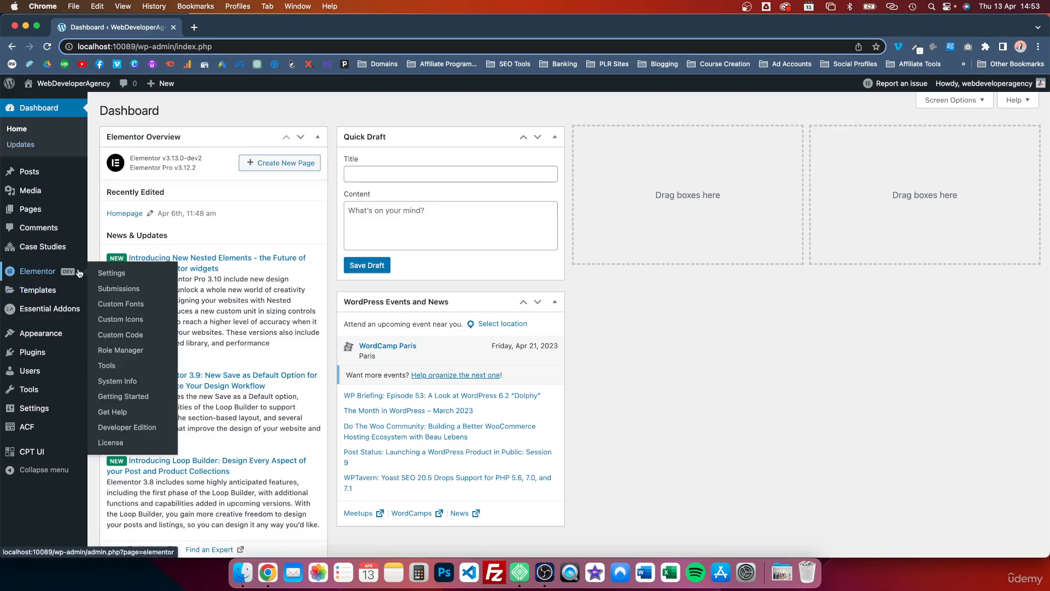
left_click(114, 274)
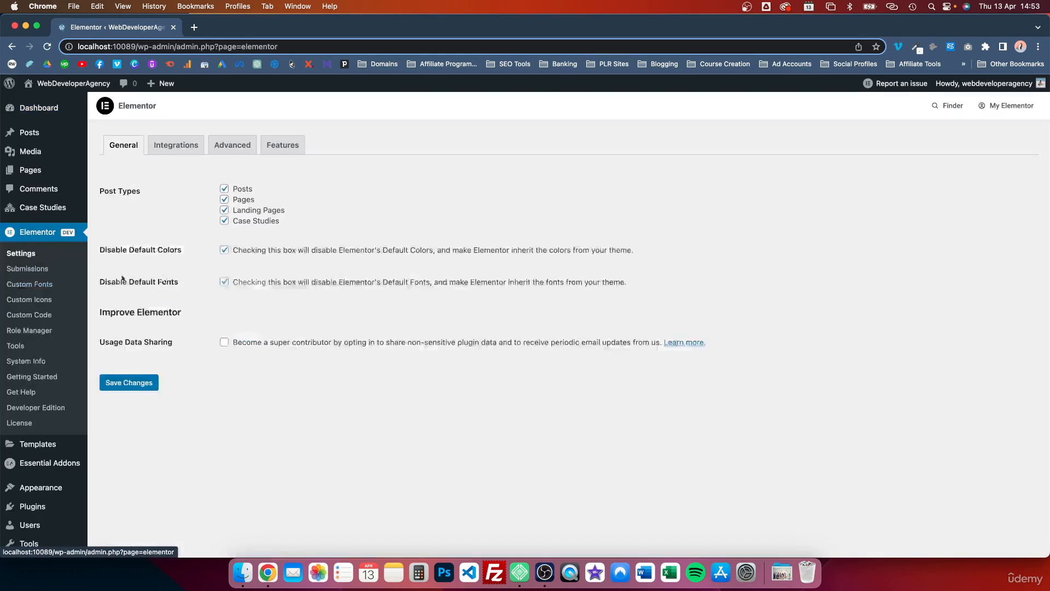
left_click(278, 152)
scroll(192, 342, "down", 3)
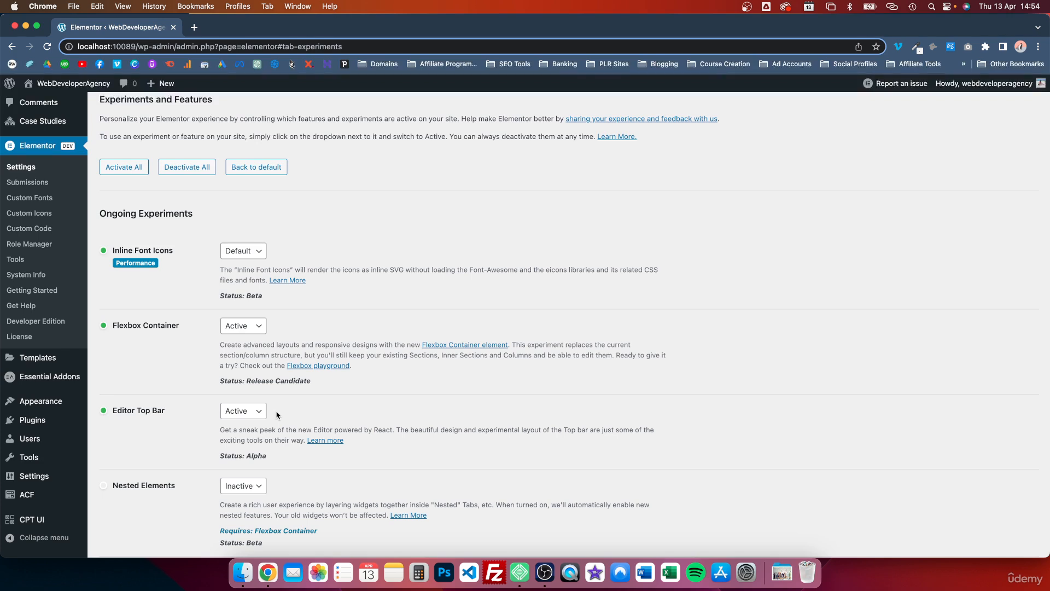
scroll(166, 400, "up", 3)
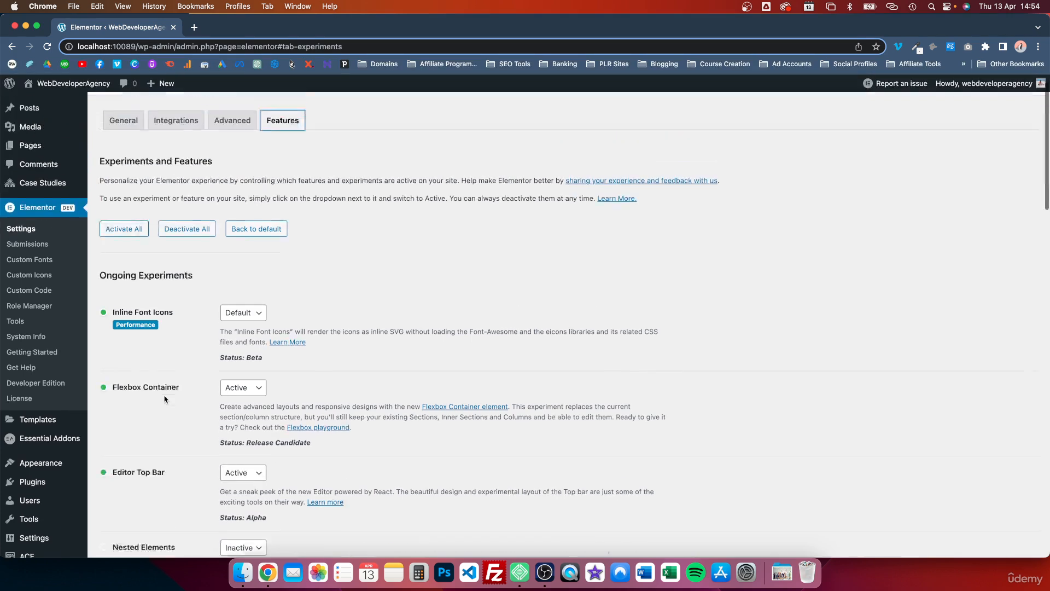
Step: Open the Case Studies page from the site's page list for editing with Elementor
mouse_move(31, 174)
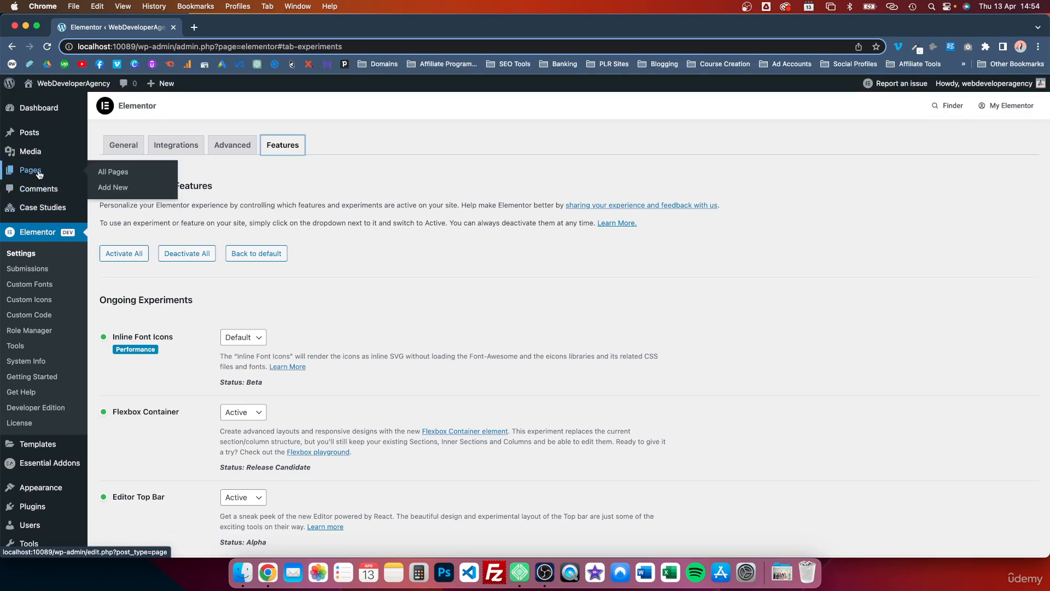
left_click(110, 171)
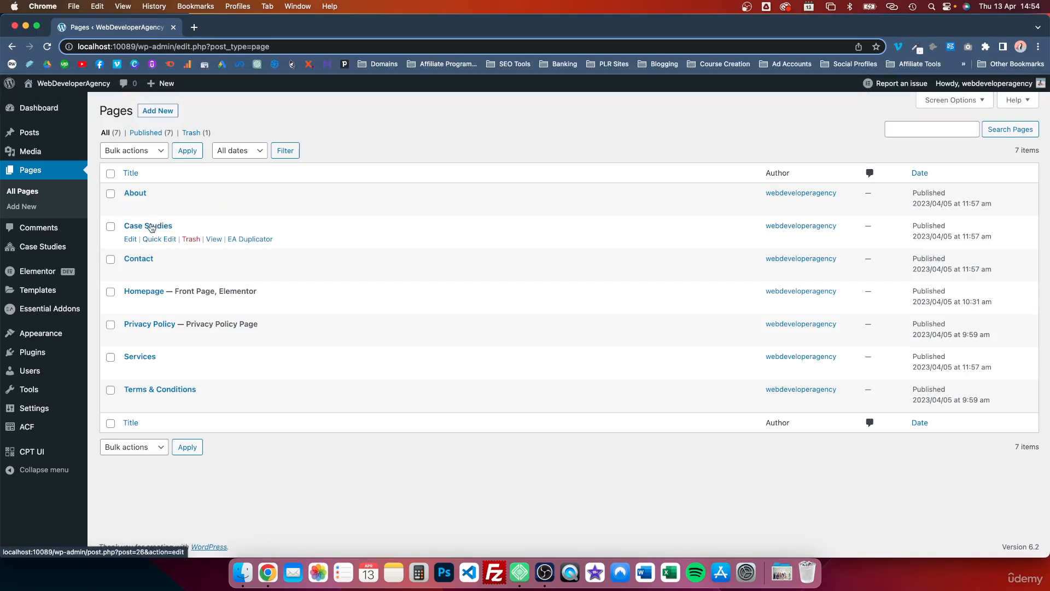
left_click(132, 239)
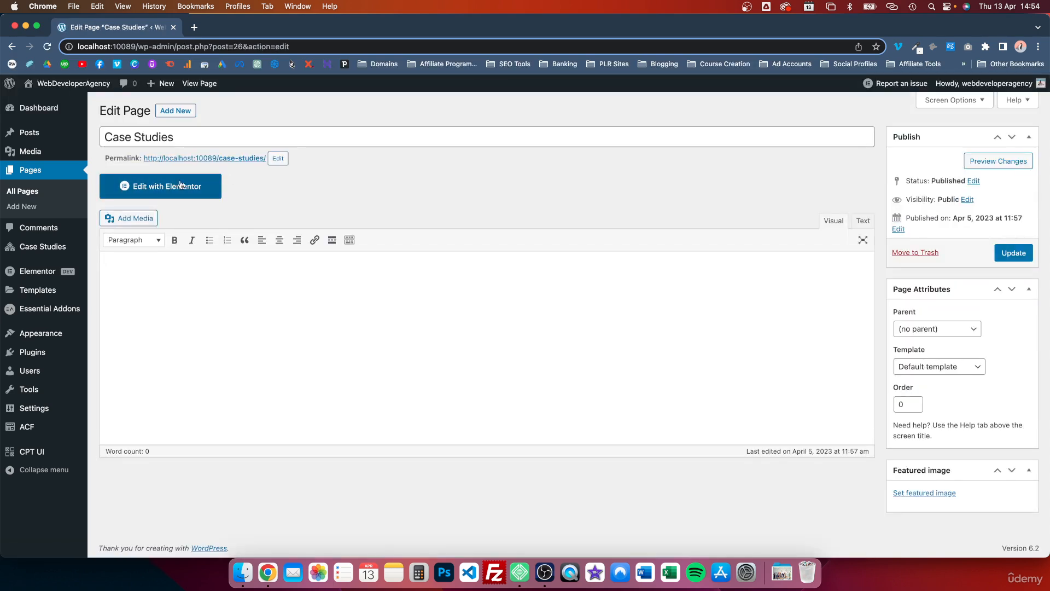
left_click(167, 186)
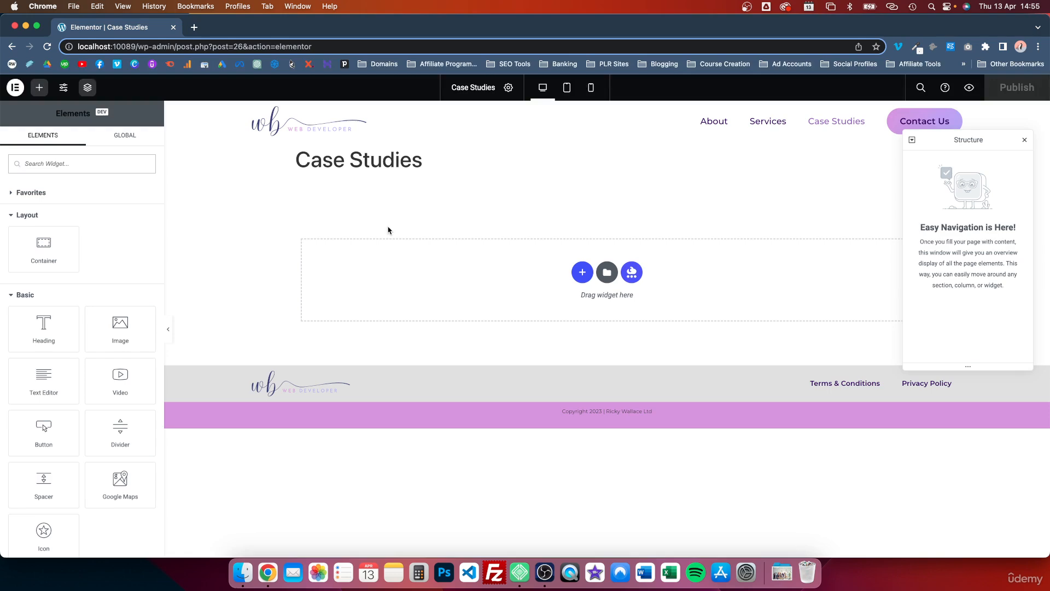
Step: Open the site's admin in a separate tab and bring up the Homepage in the Elementor editor
left_click(16, 88)
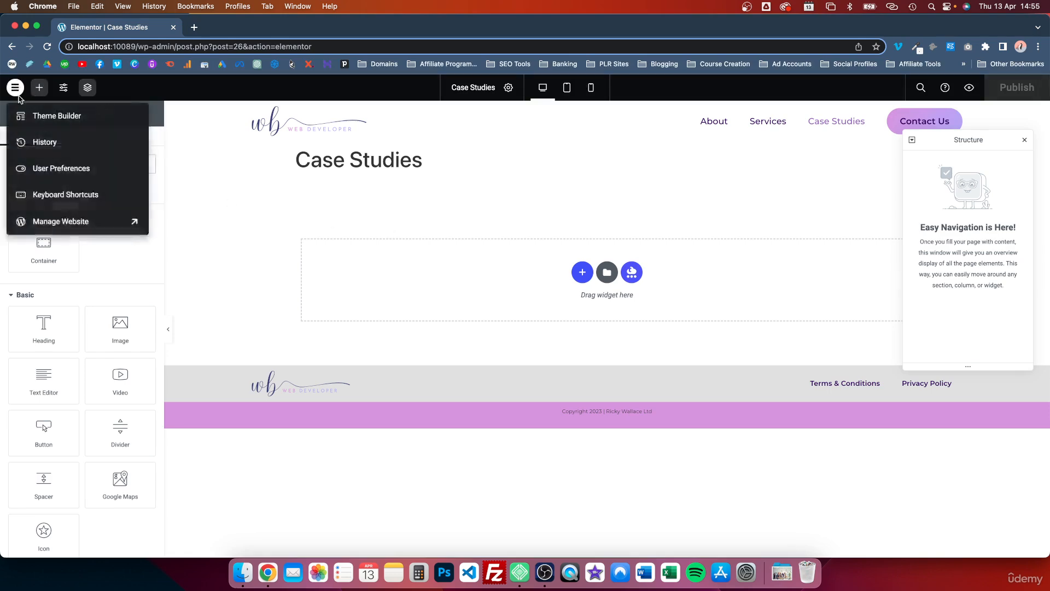
left_click(37, 226)
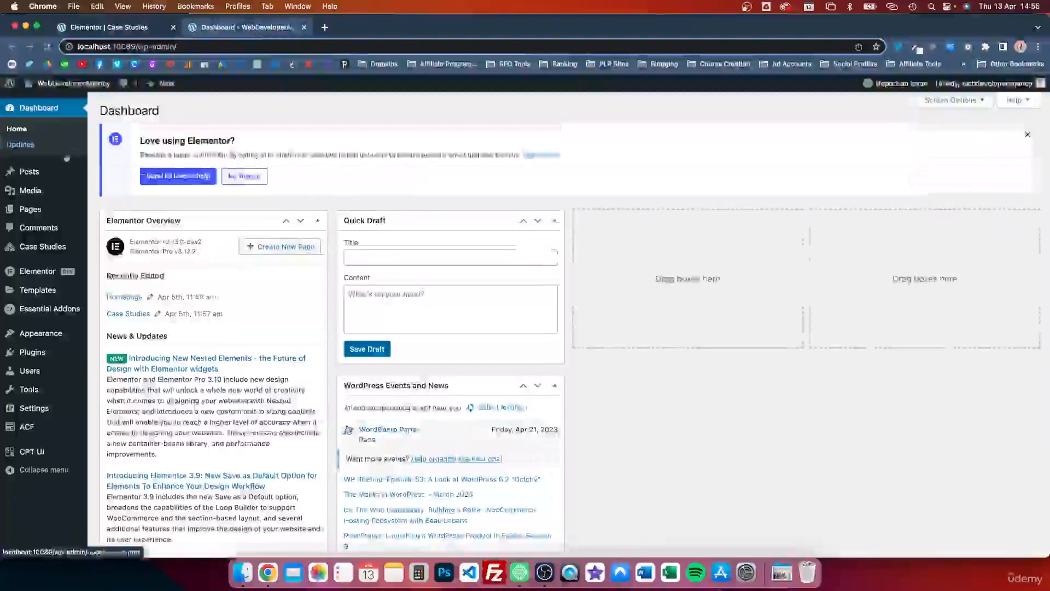
mouse_move(31, 213)
left_click(112, 211)
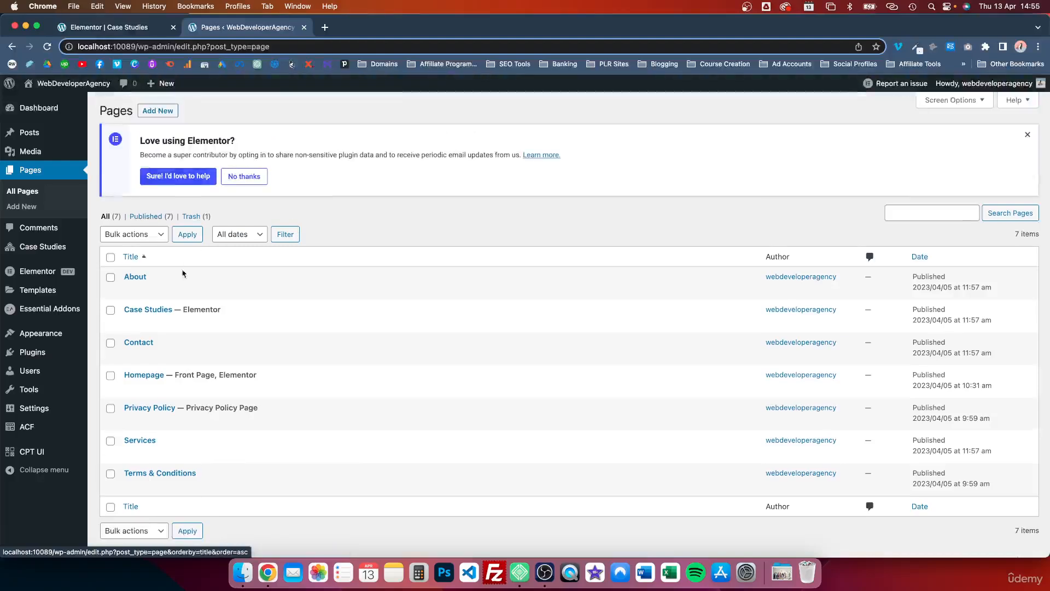
left_click(310, 387)
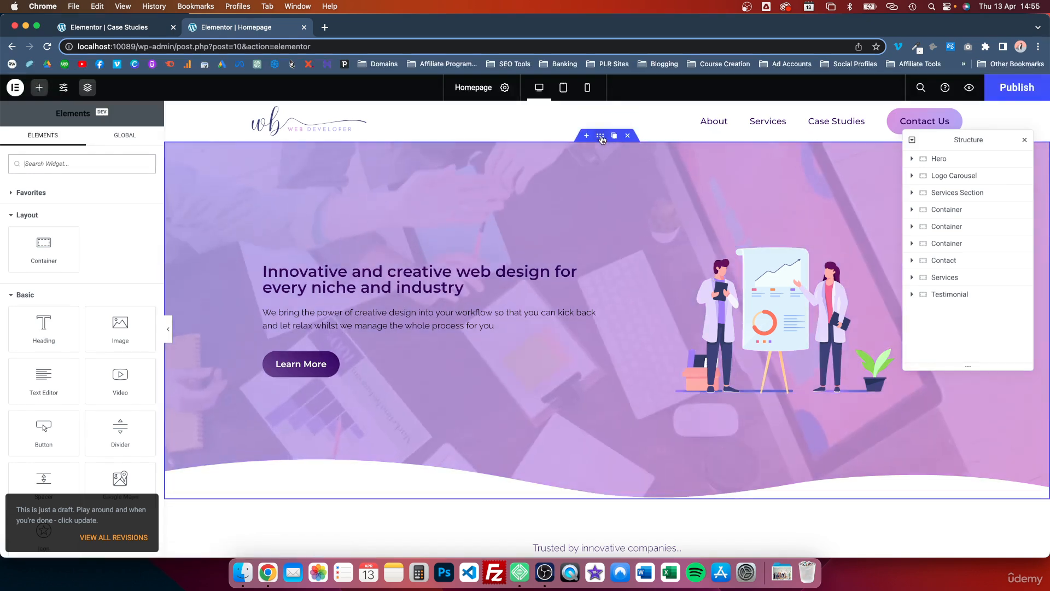
left_click(600, 149)
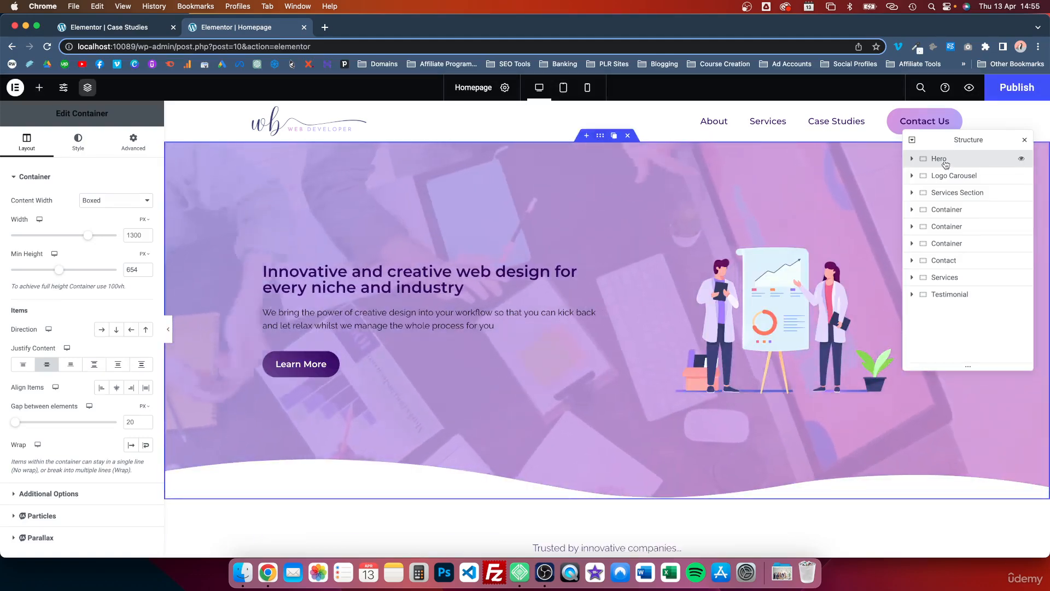
right_click(945, 163)
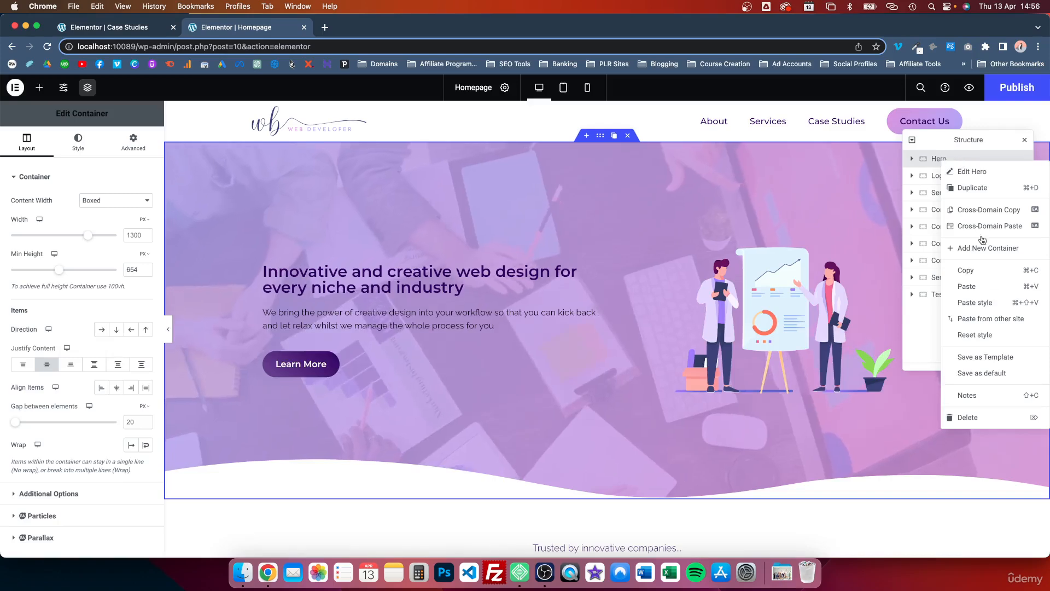
left_click(984, 357)
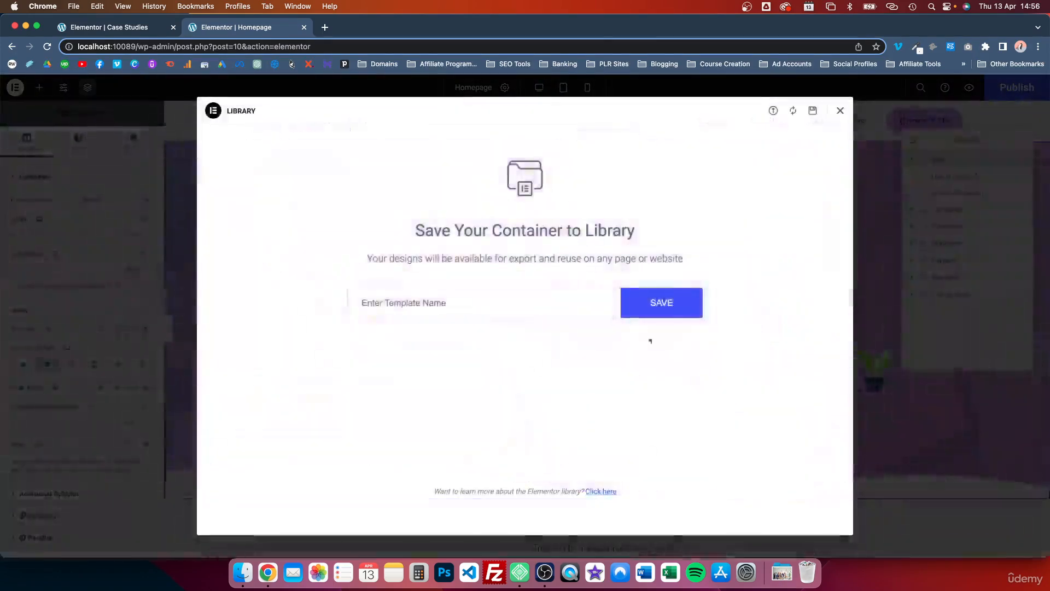
left_click(840, 110)
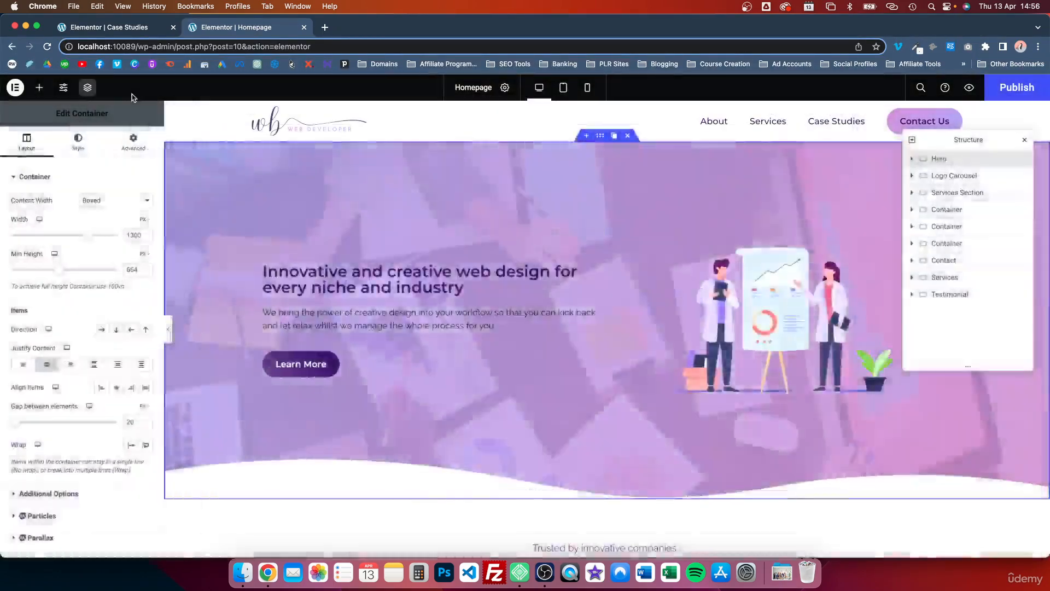
Step: Return to the Case Studies page and add a new container with a horizontal row direction
left_click(103, 27)
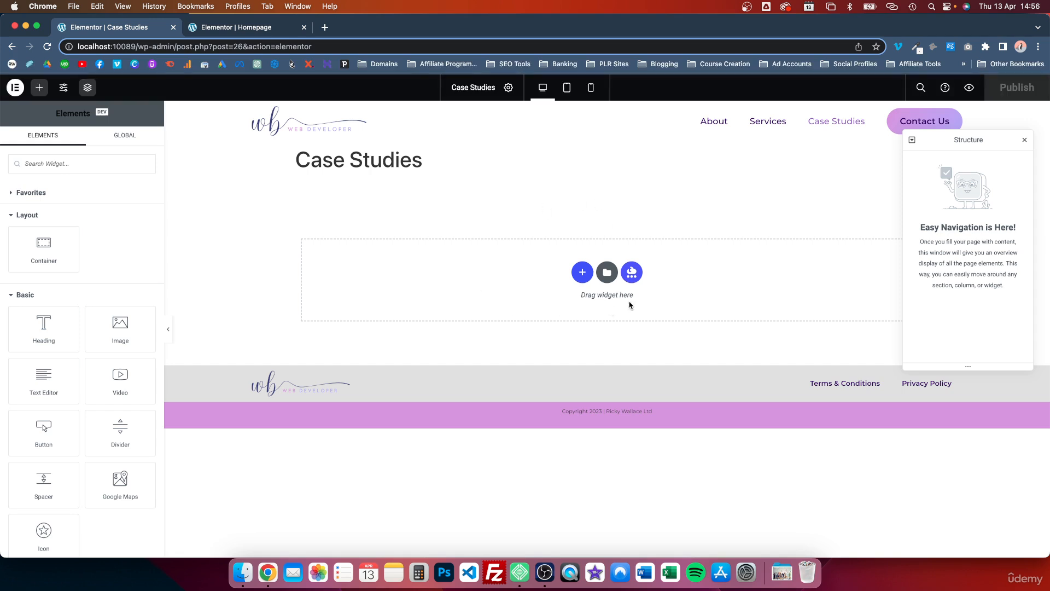
left_click(582, 272)
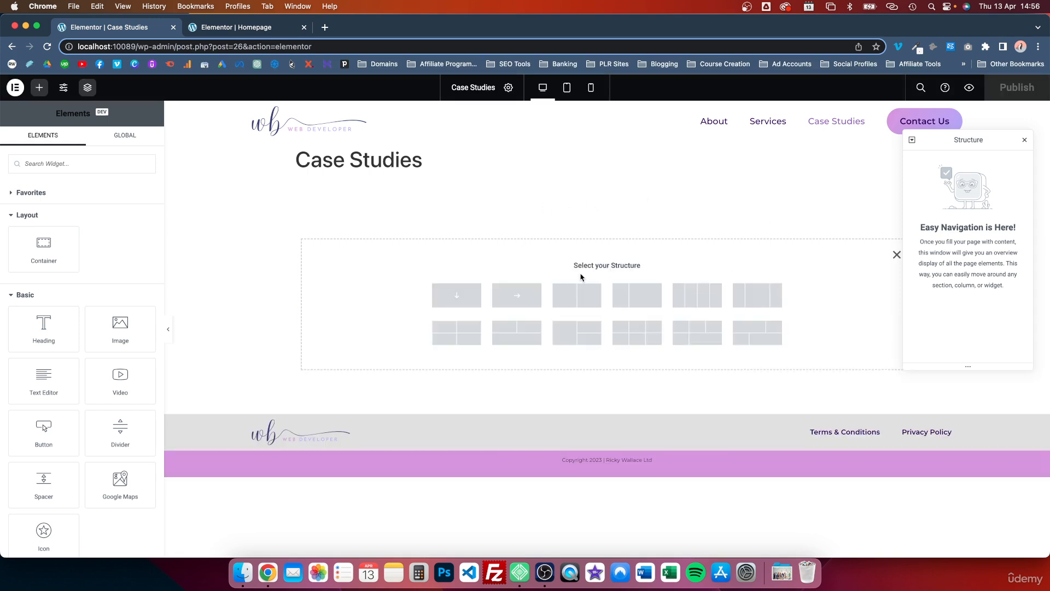
left_click(516, 296)
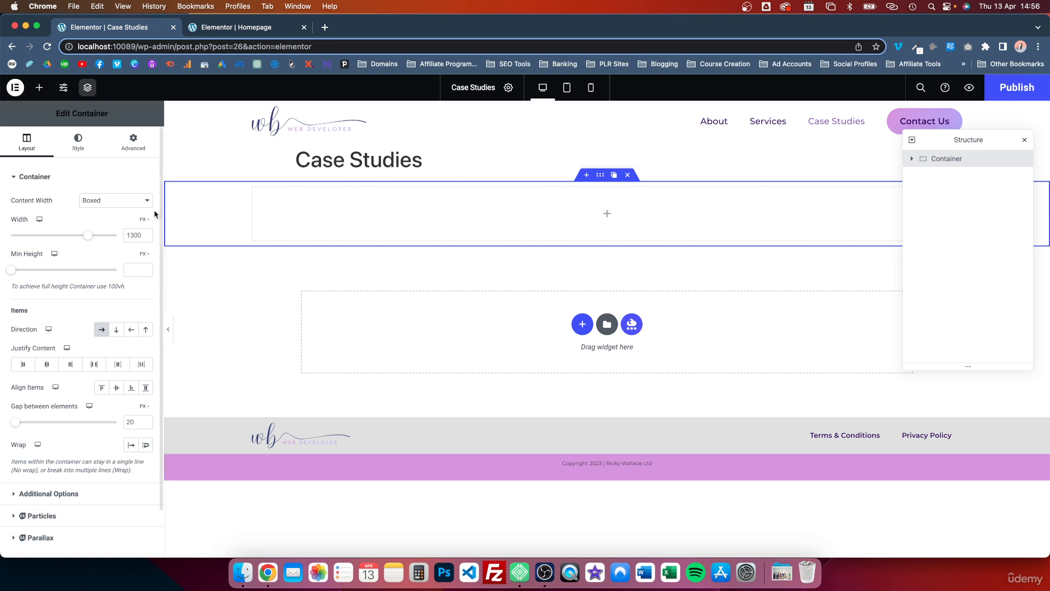
Step: Place two inner containers side by side inside the new row container
left_click(39, 88)
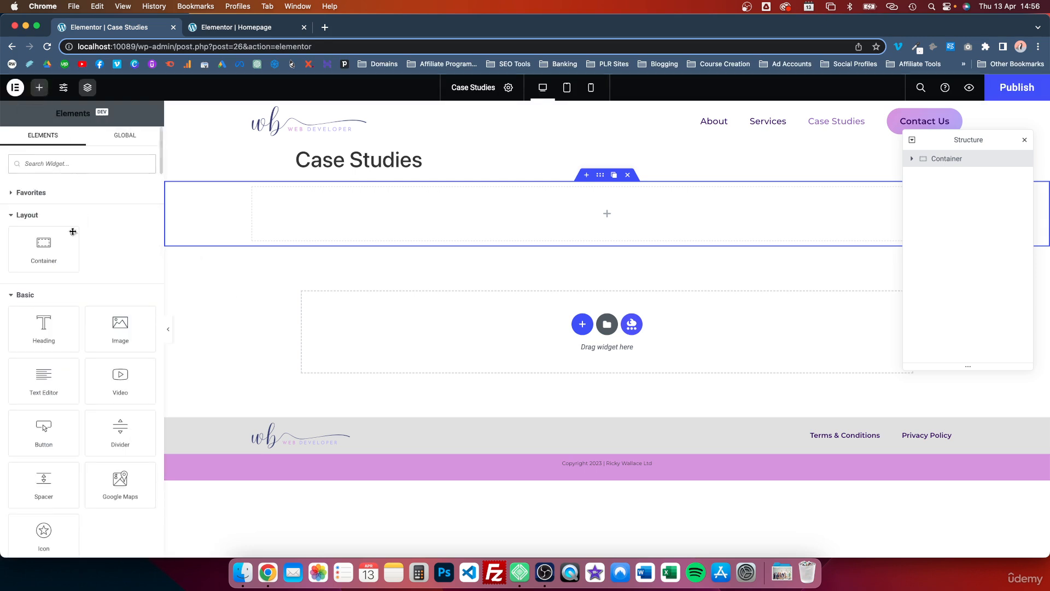
left_click_drag(50, 244, 372, 205)
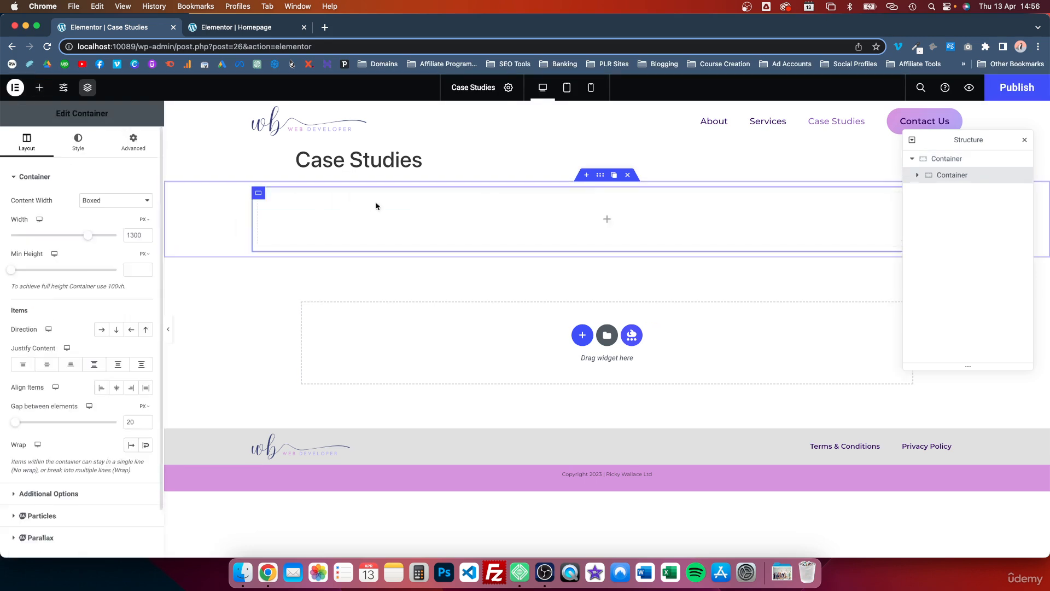
left_click(272, 194)
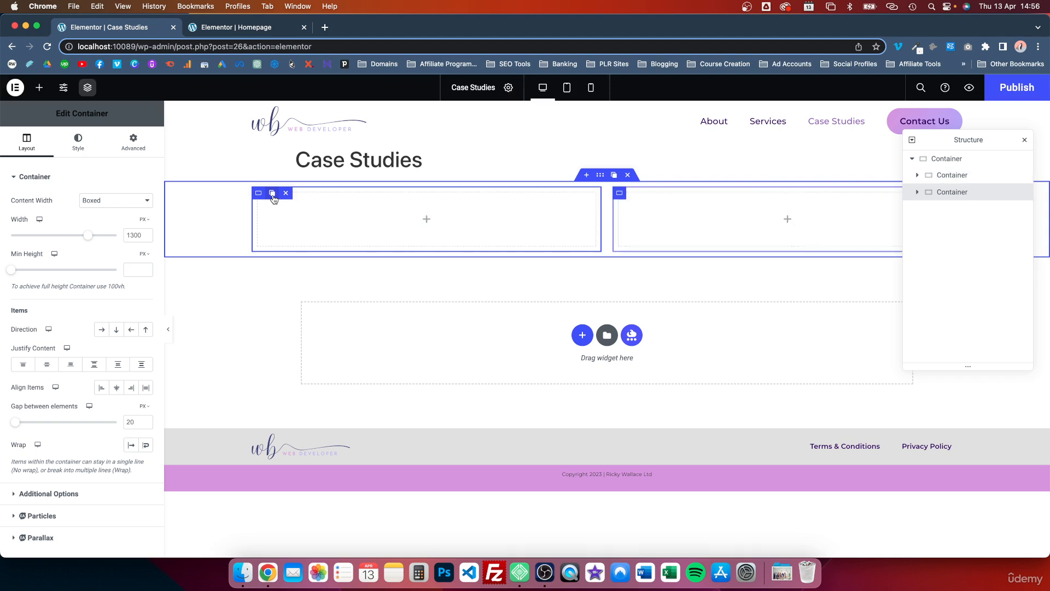
Step: Give the outer container a classic background and pick Case-Studies-Hero-bg.jpg from the media library as its image
left_click(602, 175)
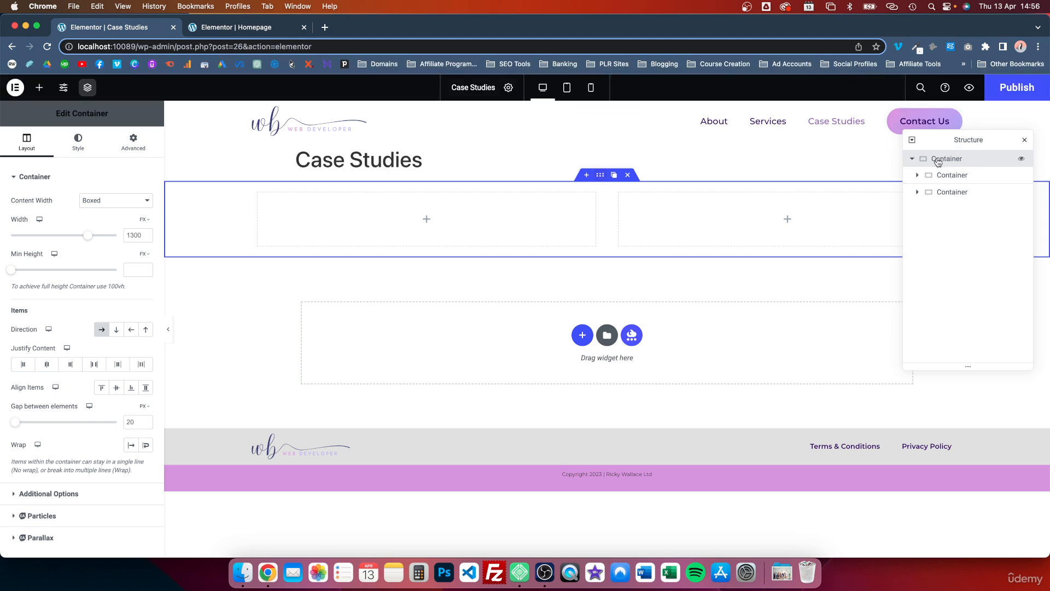
left_click(77, 143)
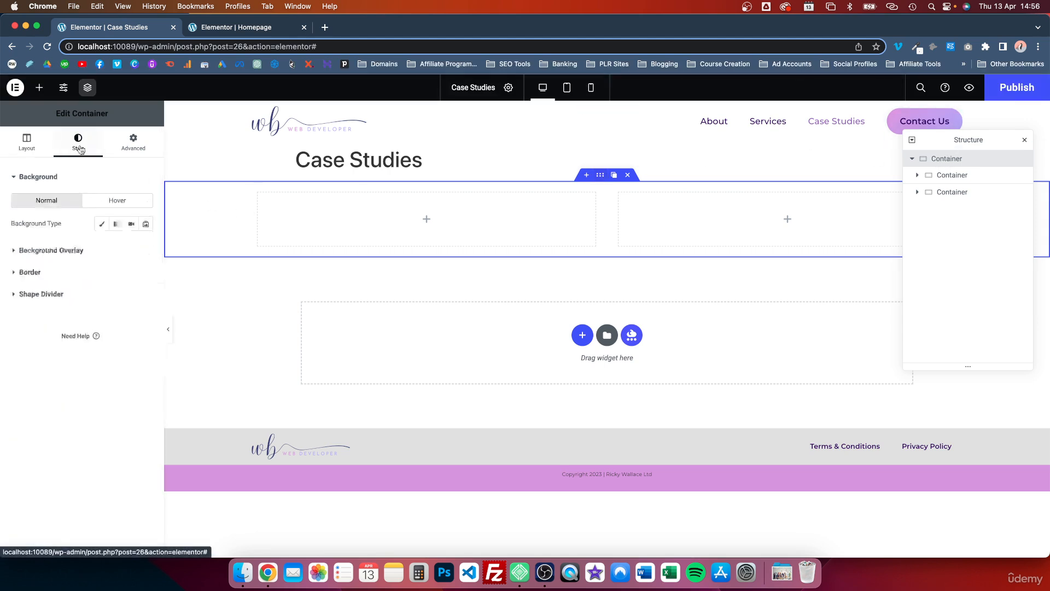
left_click(101, 226)
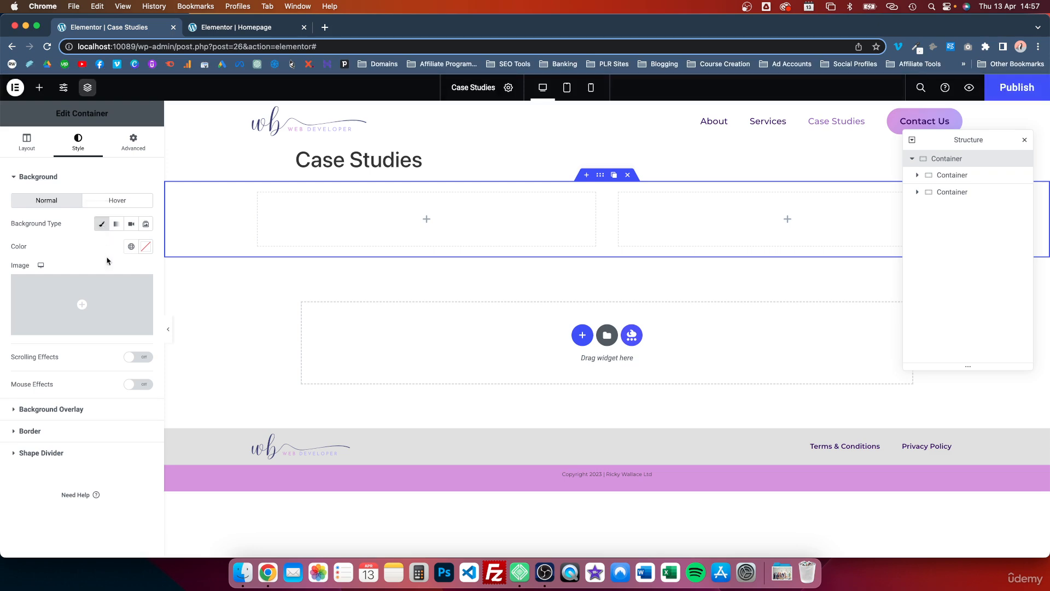
left_click(95, 307)
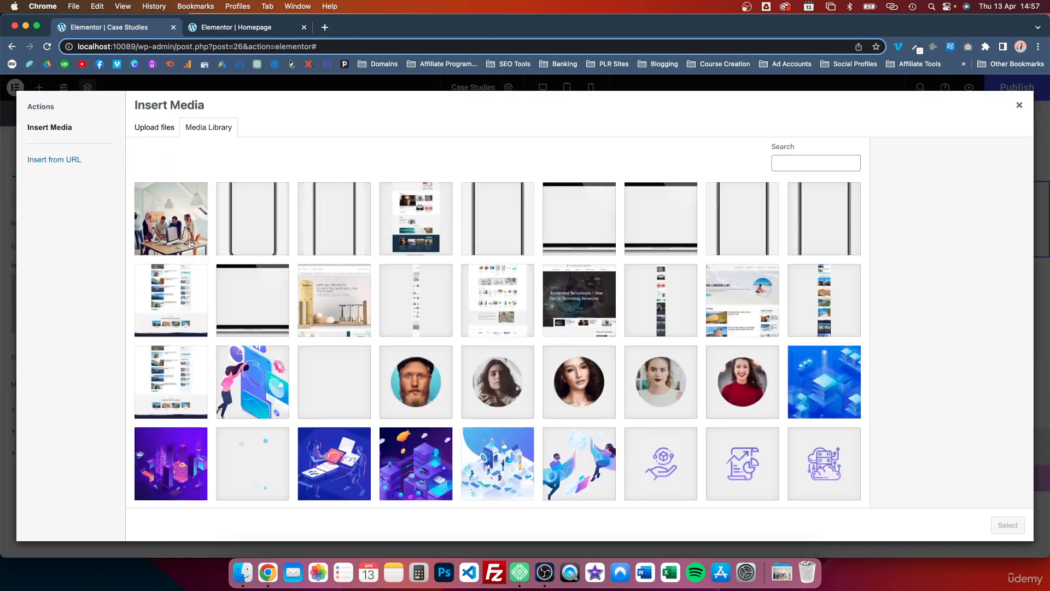
left_click(181, 219)
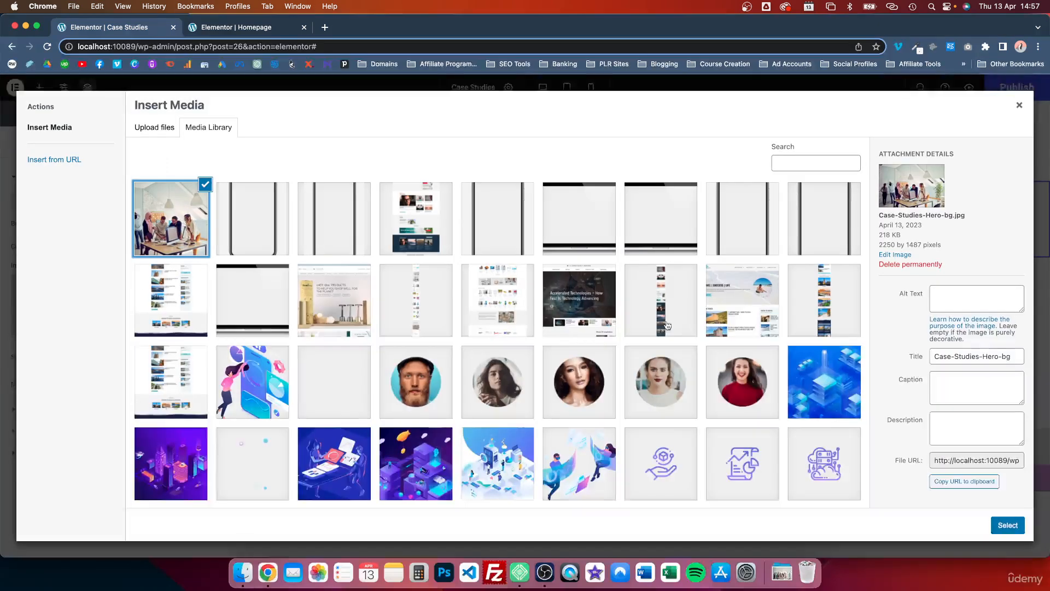
Step: Check the Case-Studies-Hero-bg.jpg source file in the Downloads folder, and return to the image's attachment details
key("ctrl+Up")
left_click(924, 500)
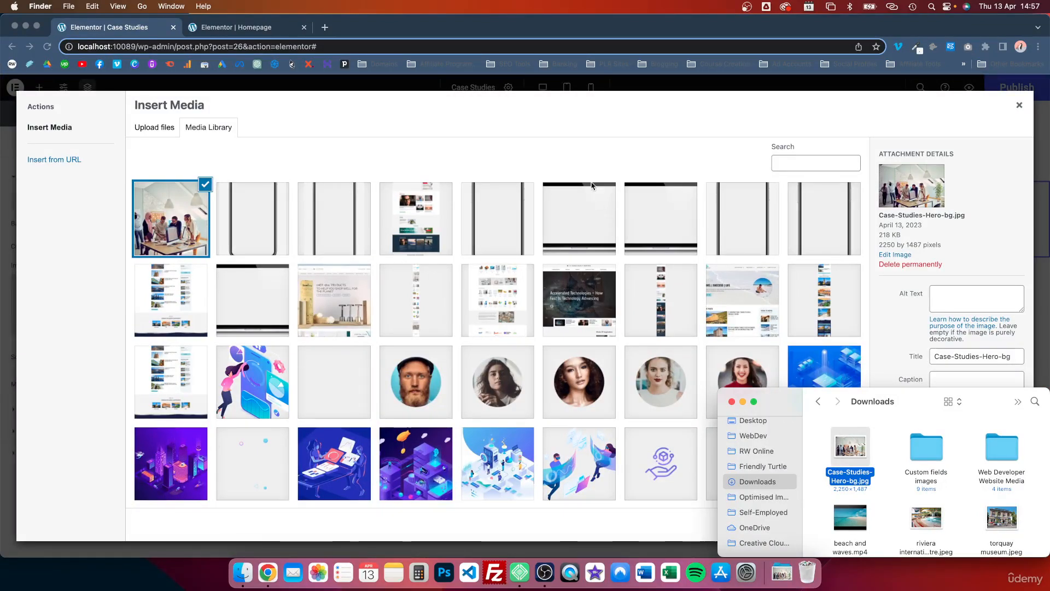
left_click(594, 155)
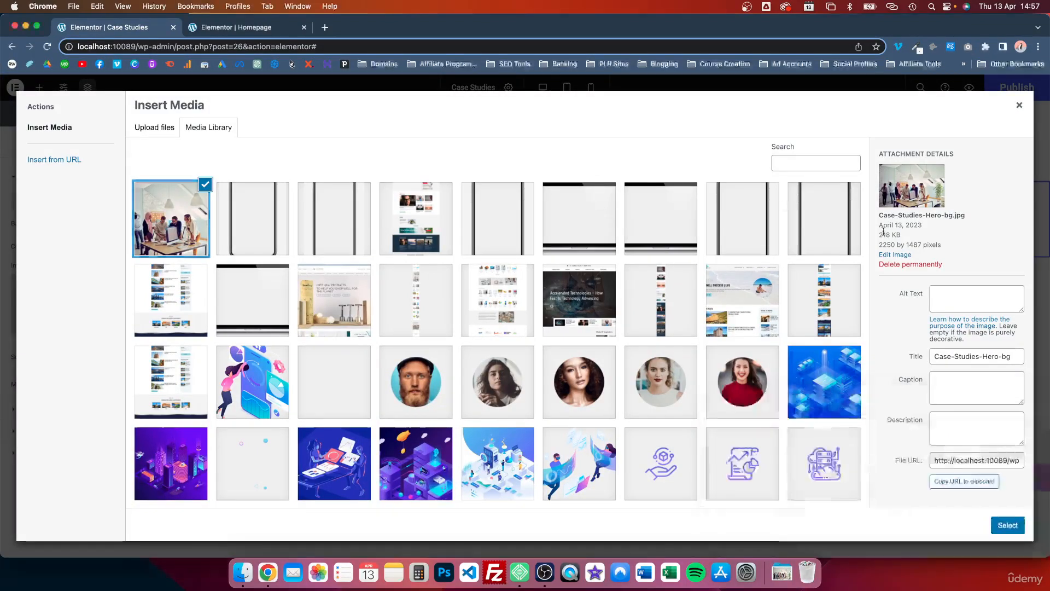
left_click(959, 302)
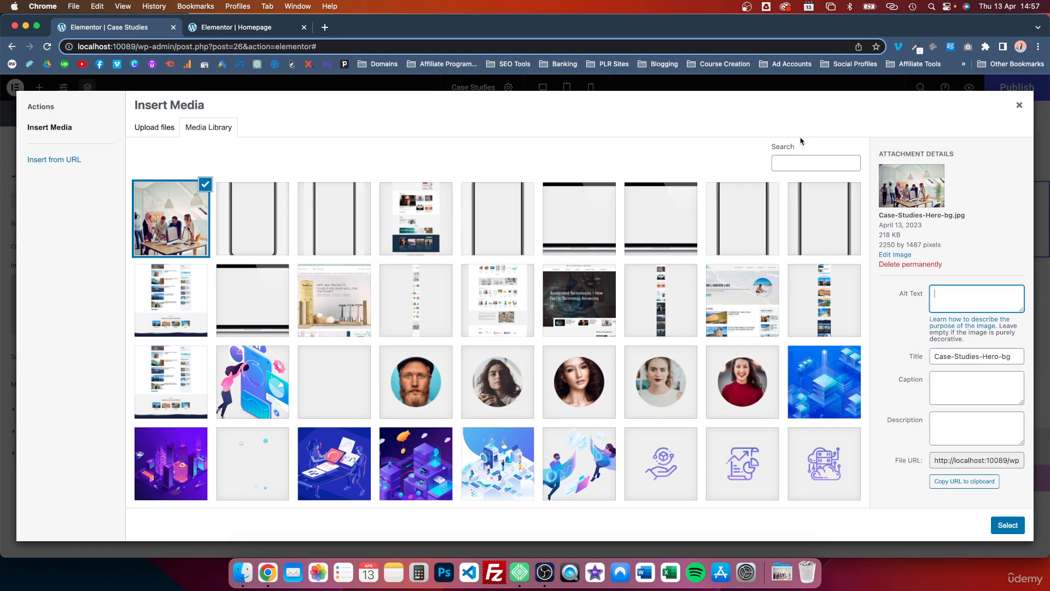
Step: Open tinypng.com in a new tab to view the image compression tool, and revisit the Homepage editor
left_click(324, 27)
type("tinypng.com")
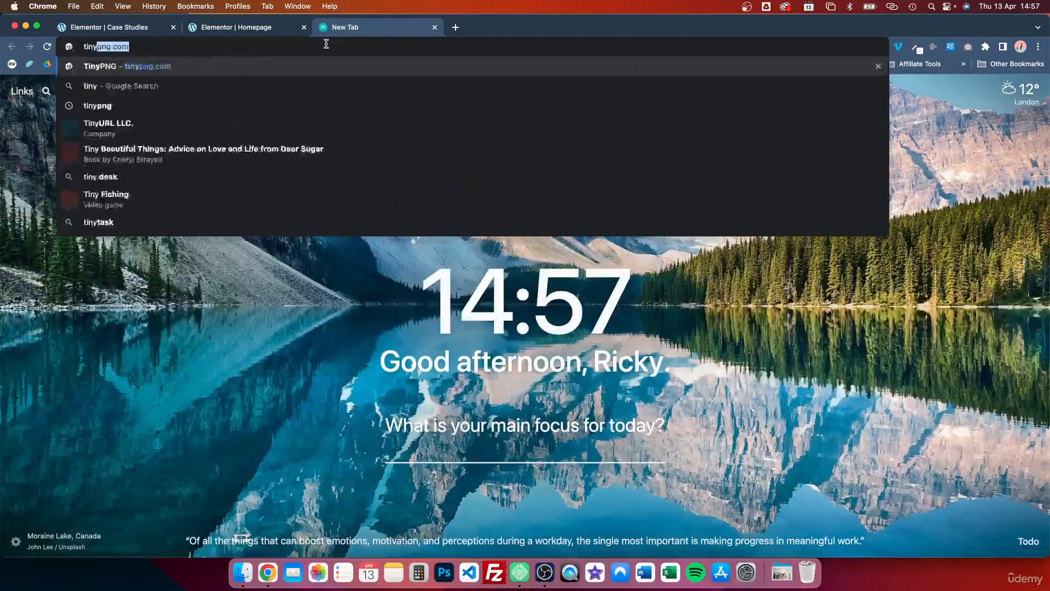
key("Return")
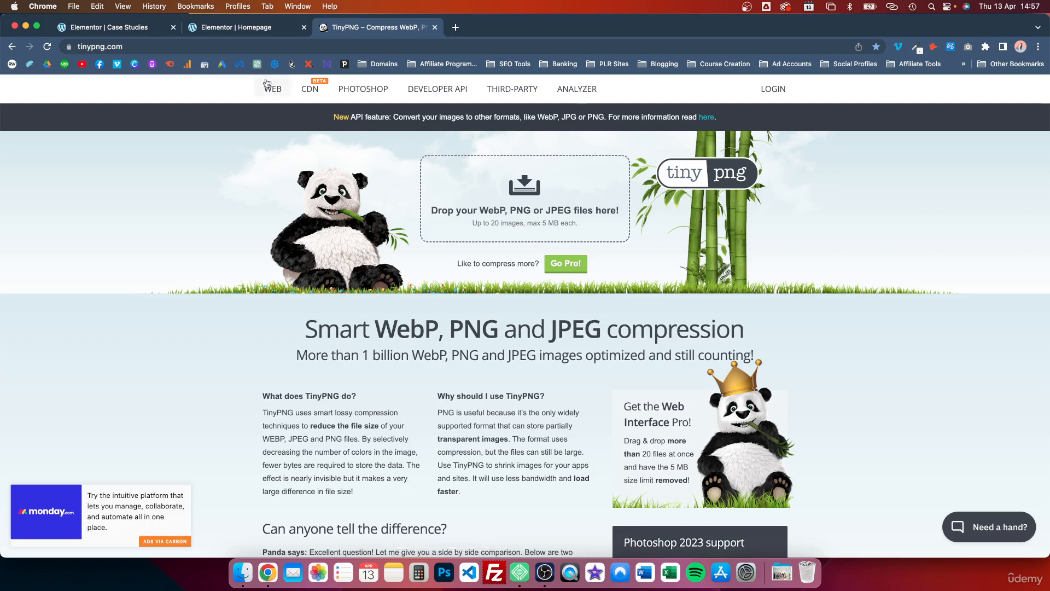
left_click(291, 27)
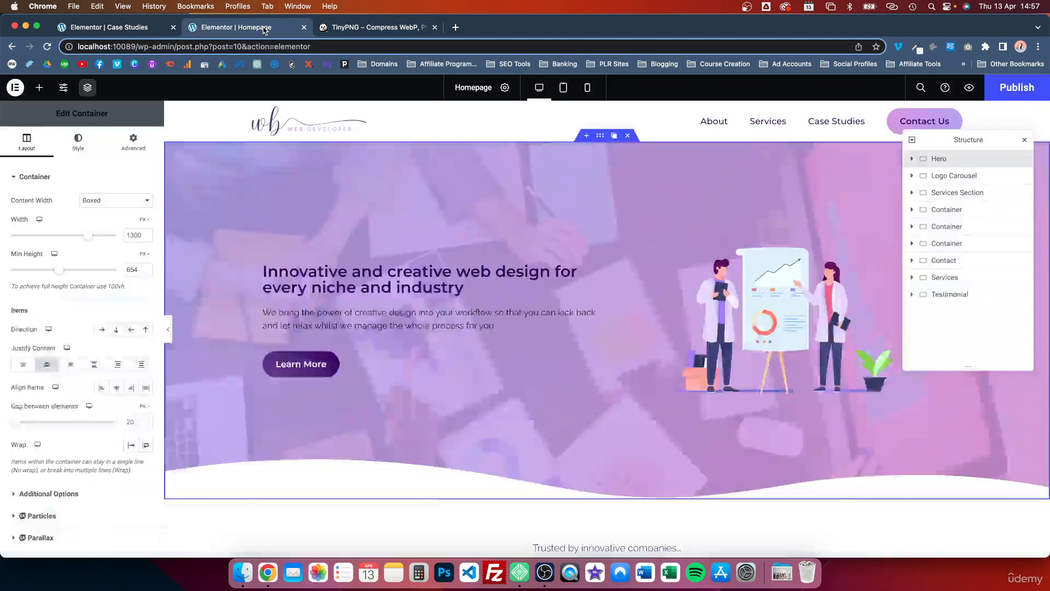
Step: Go back to the Case Studies page and insert the chosen hero image as the outer container's background
left_click(145, 30)
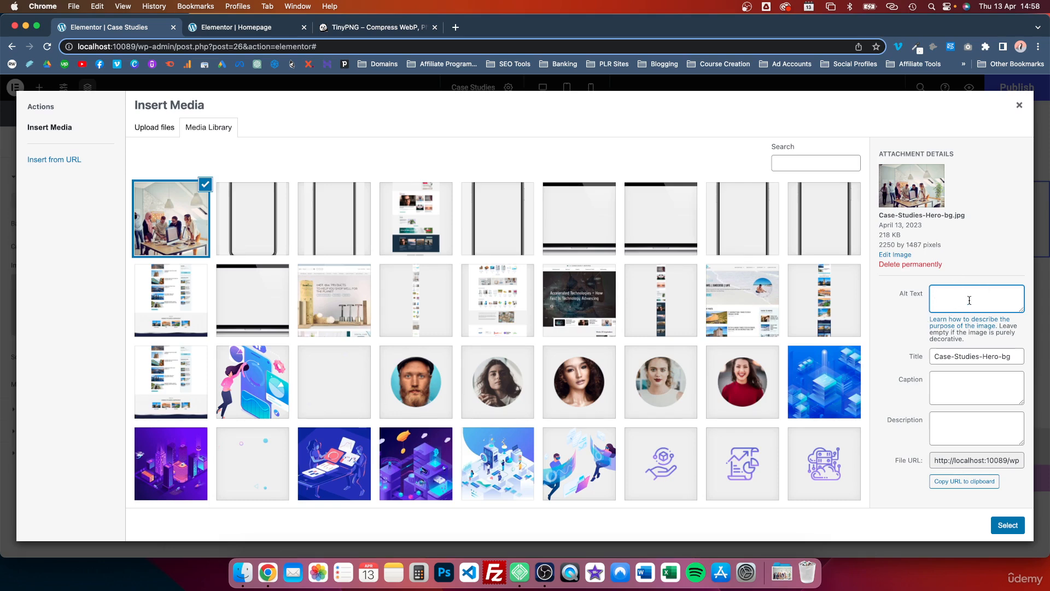
left_click(1000, 533)
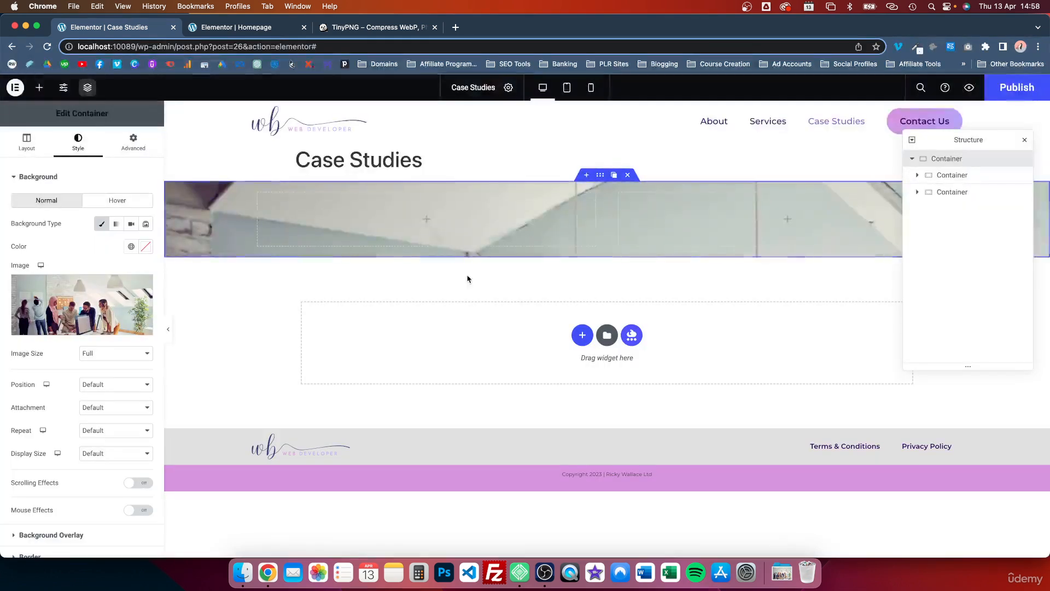
Step: Set the outer container's background image position to Center Center and its display size to Cover
scroll(93, 398, "down", 3)
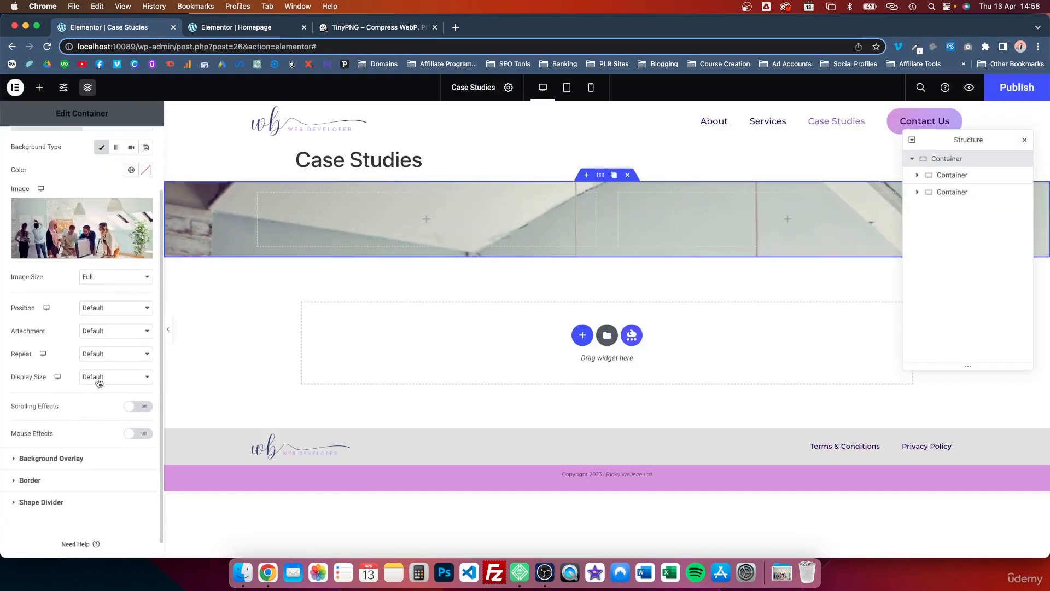
left_click(111, 310)
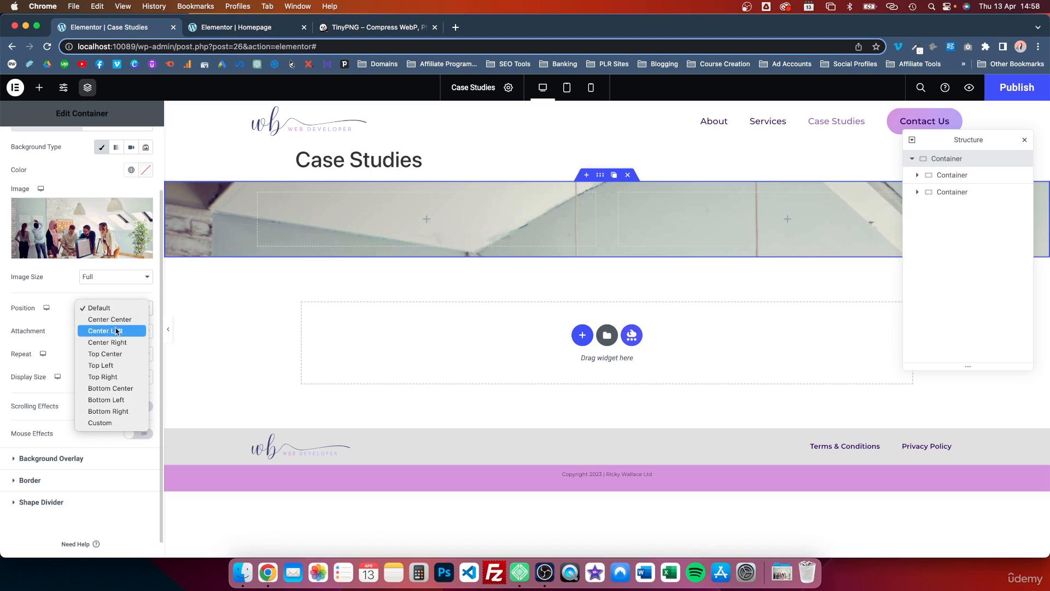
left_click(115, 321)
left_click(116, 376)
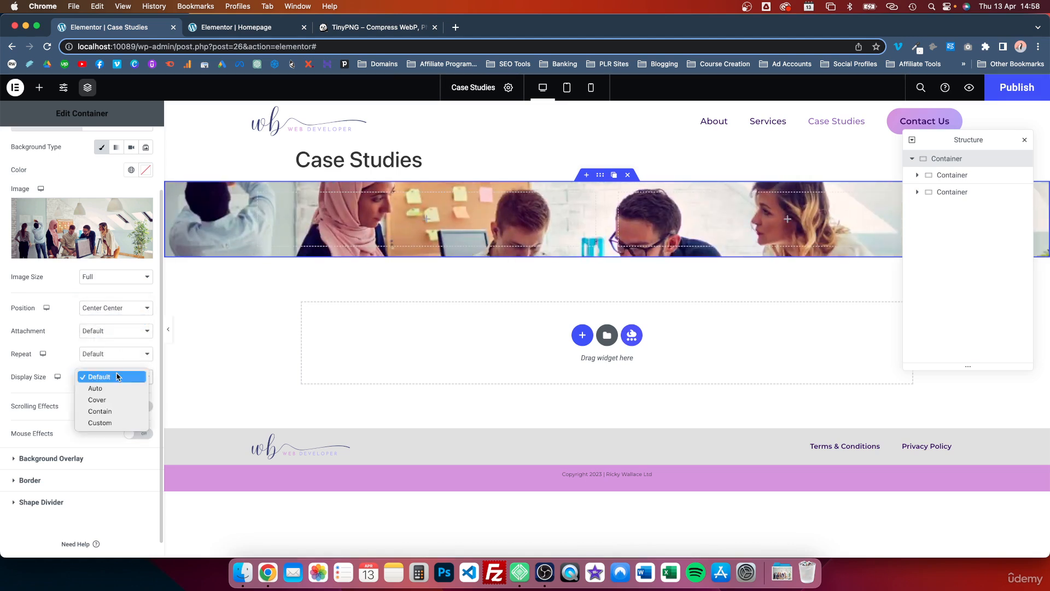
left_click(104, 402)
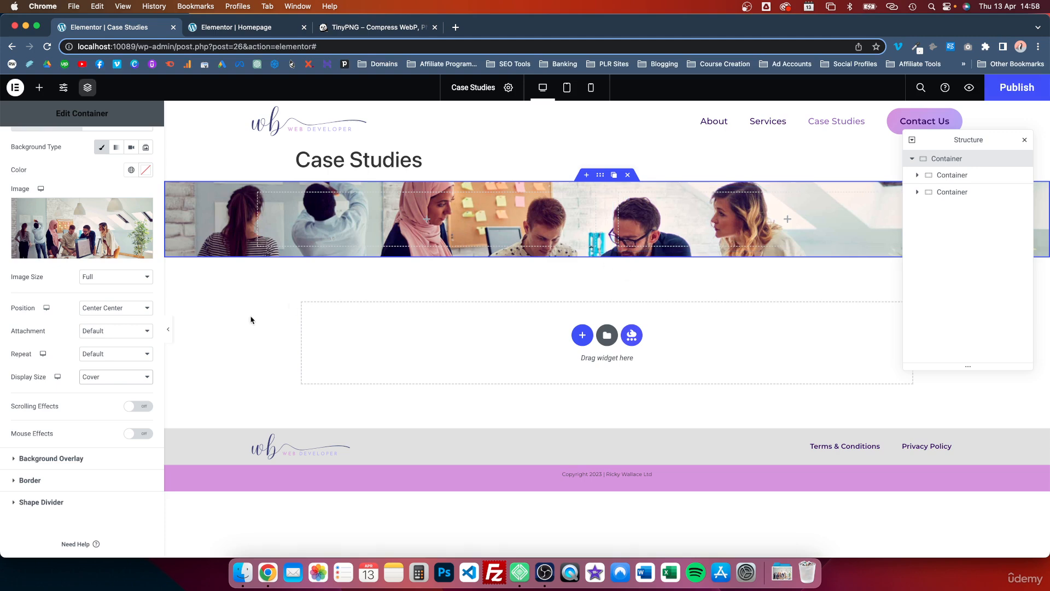
Step: Give the outer container a classic background overlay in black (#000000) with an opacity of 0.55
scroll(48, 378, "down", 2)
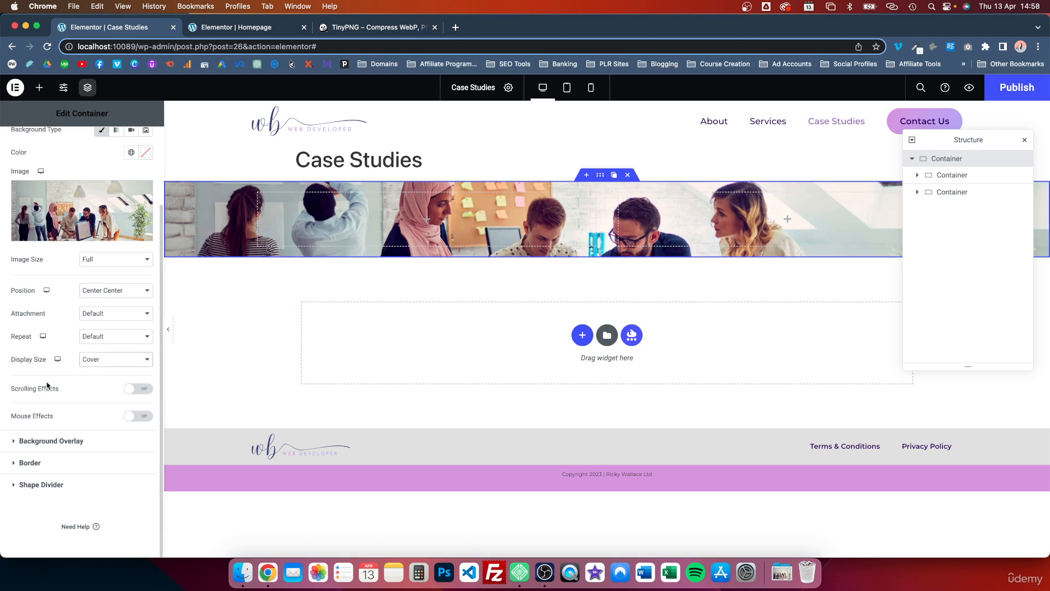
left_click(24, 440)
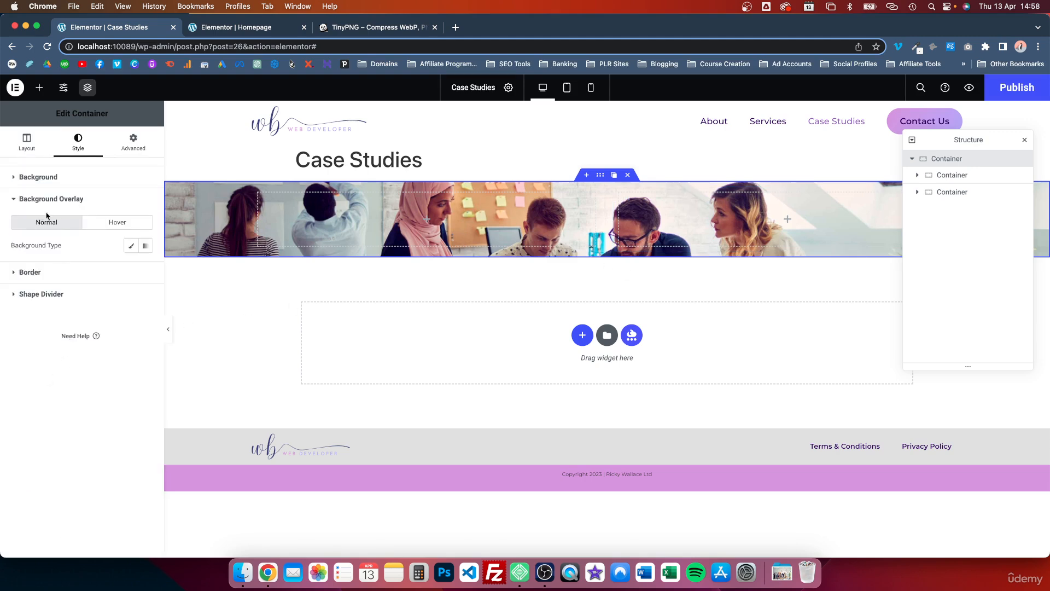
left_click(132, 246)
left_click(145, 268)
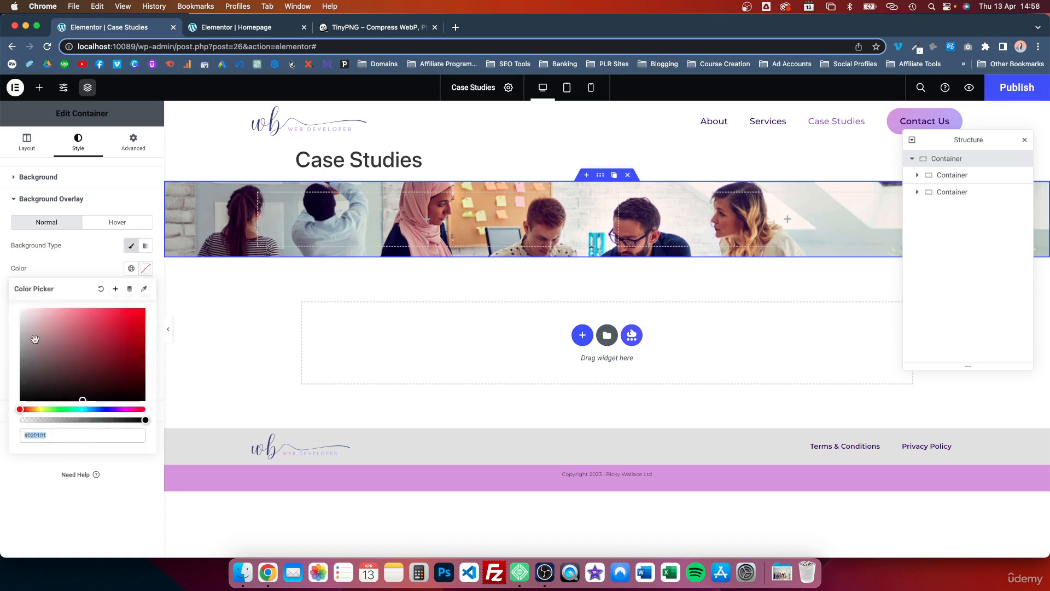
mouse_move(34, 339)
left_mouse_down()
mouse_move(2, 289)
mouse_move(5, 435)
left_mouse_up()
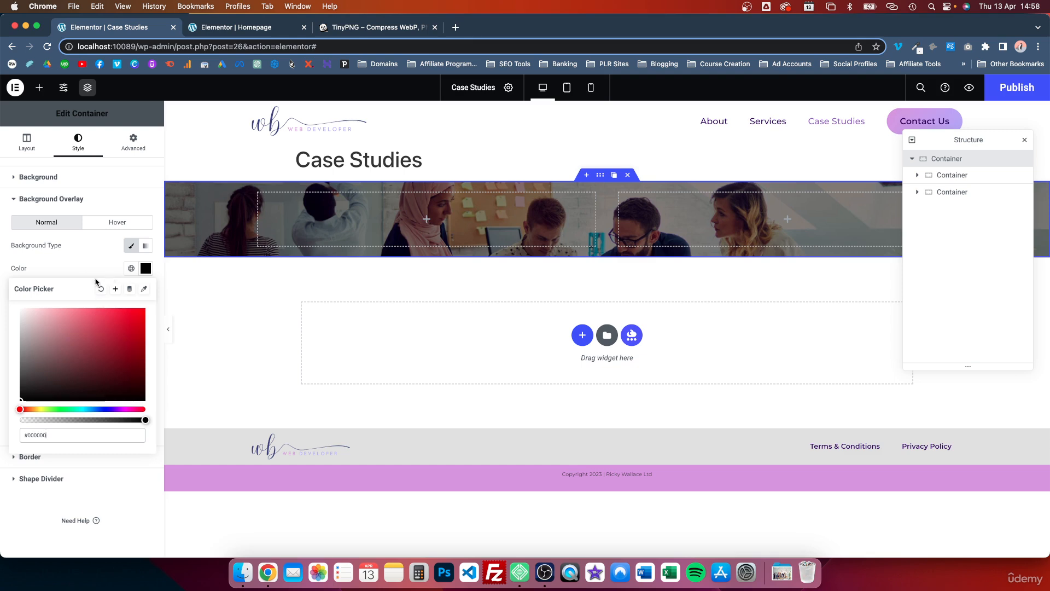
left_click(97, 259)
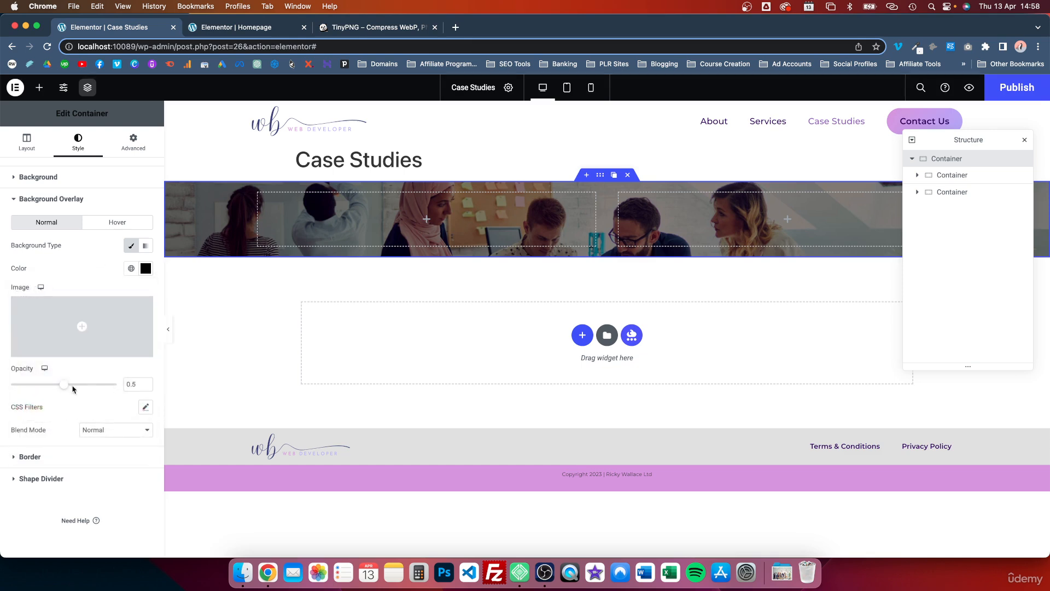
left_click(145, 383)
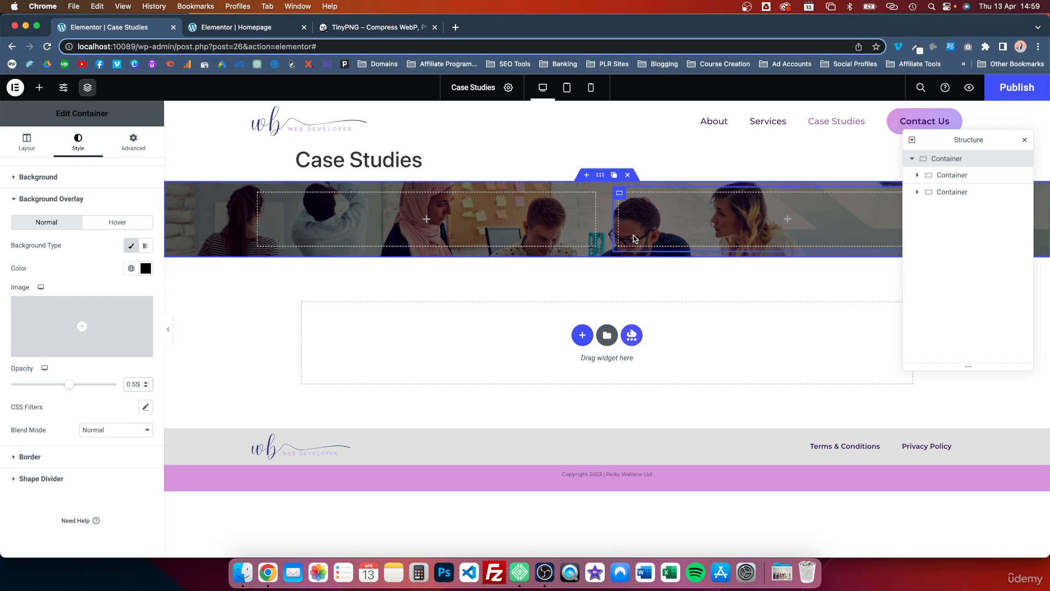
Step: Set the outer container's minimum height to 500 px
left_click(27, 146)
left_click_drag(12, 270, 30, 269)
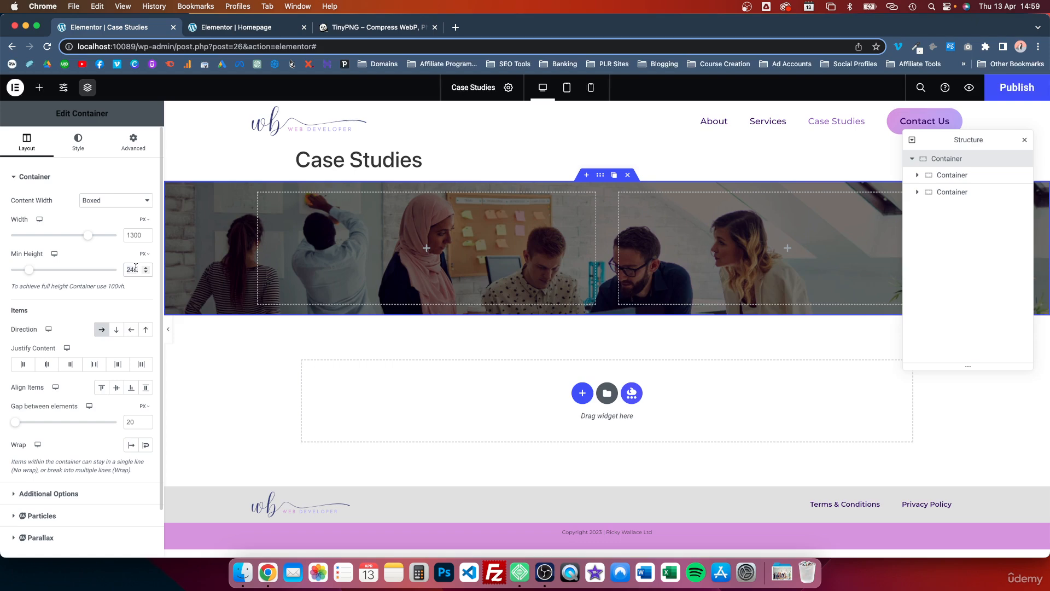
type("500")
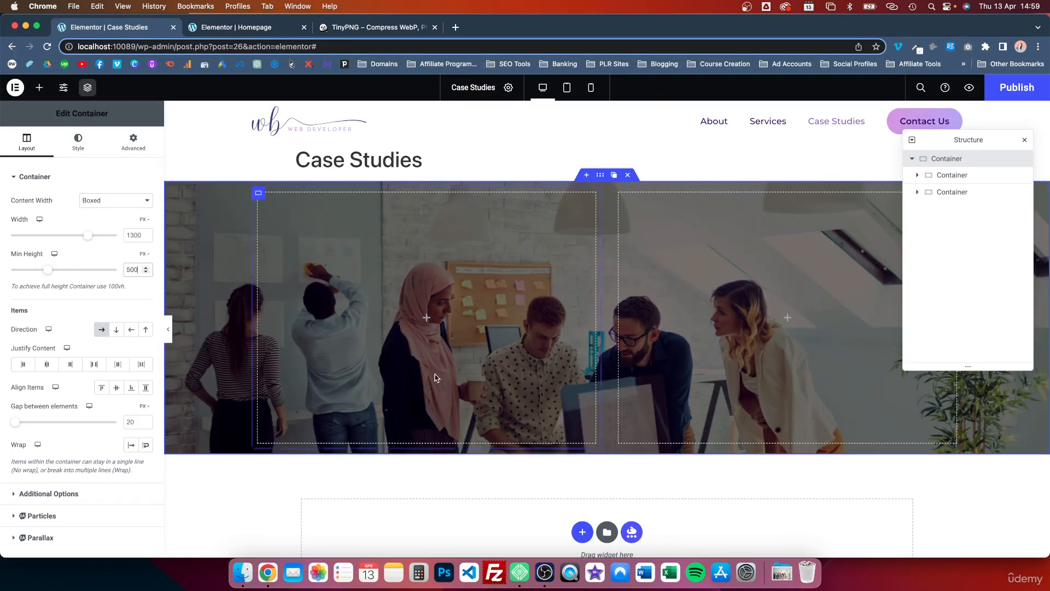
scroll(436, 375, "down", 2)
scroll(517, 312, "up", 2)
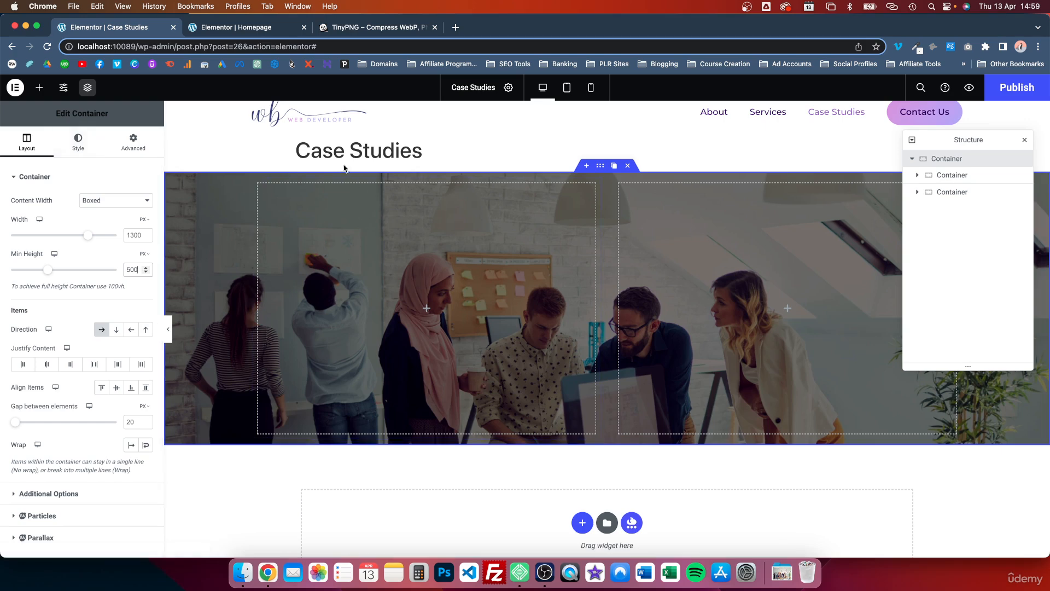
left_click_drag(291, 153, 422, 149)
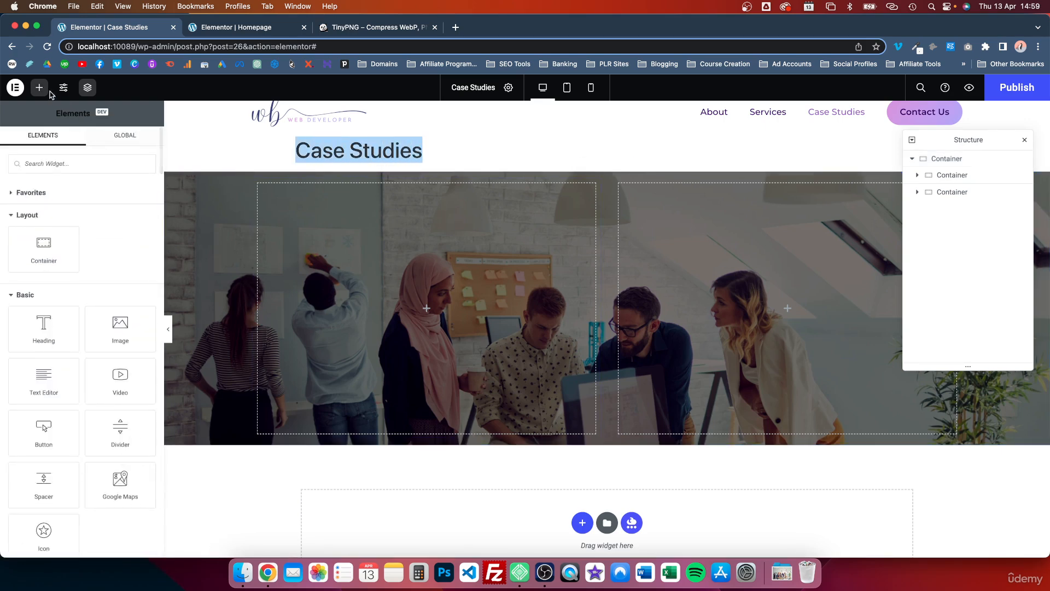
left_click(65, 89)
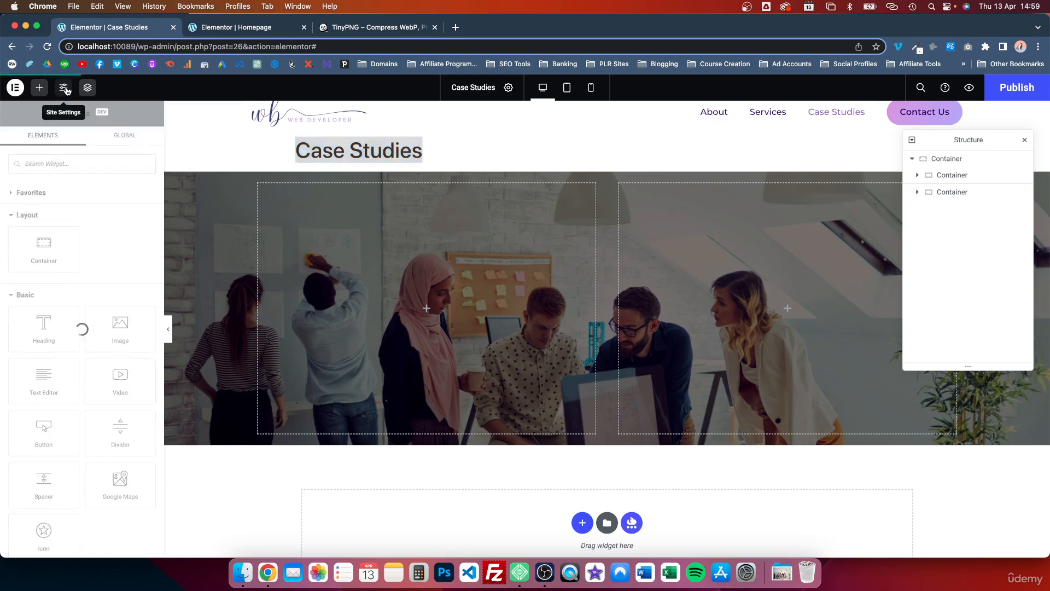
left_click(15, 88)
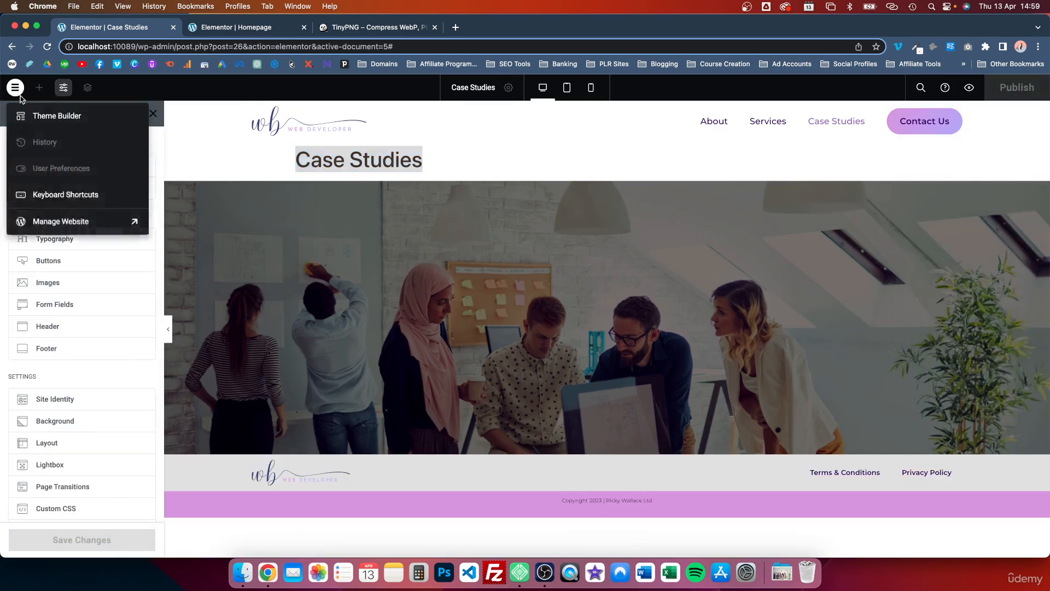
left_click(253, 169)
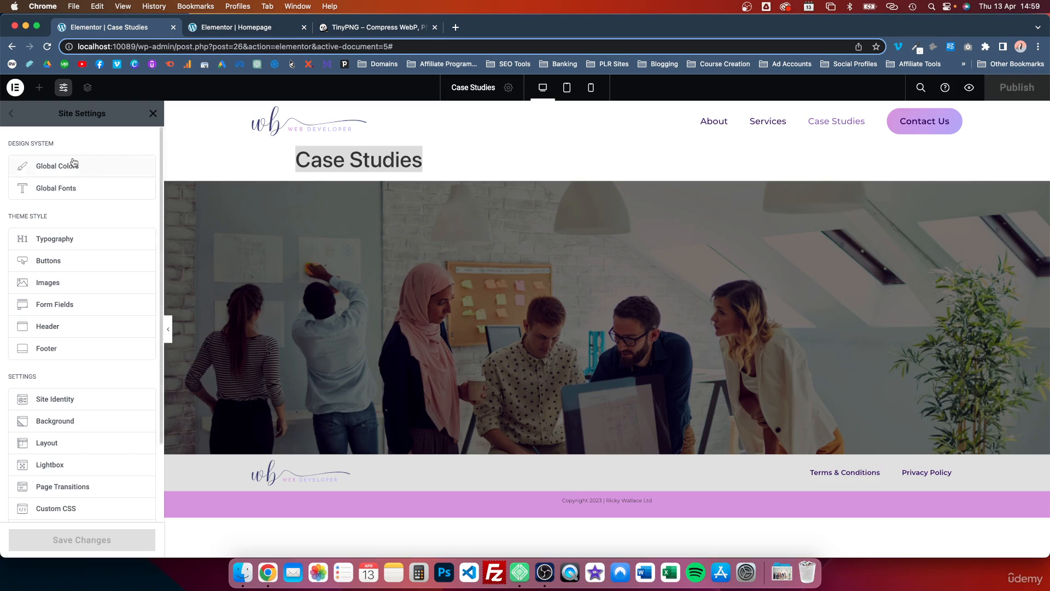
left_click(154, 113)
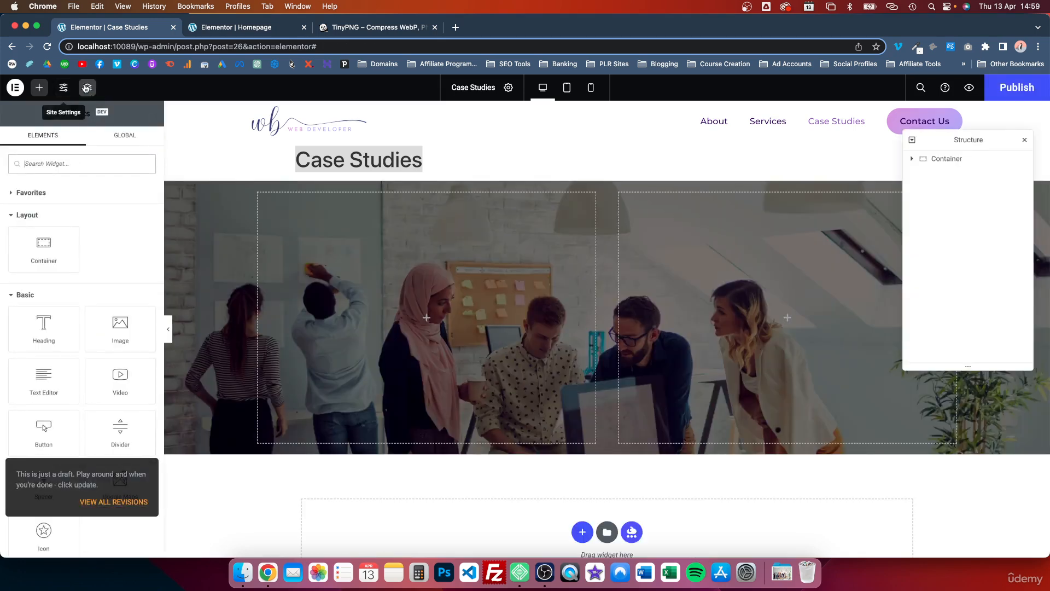
left_click(16, 87)
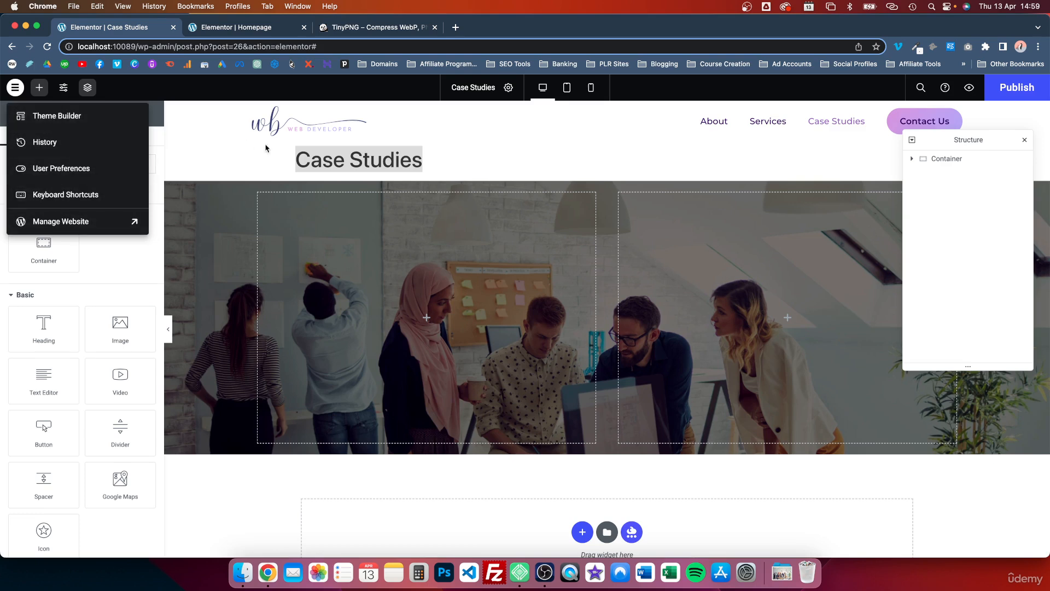
left_click(922, 100)
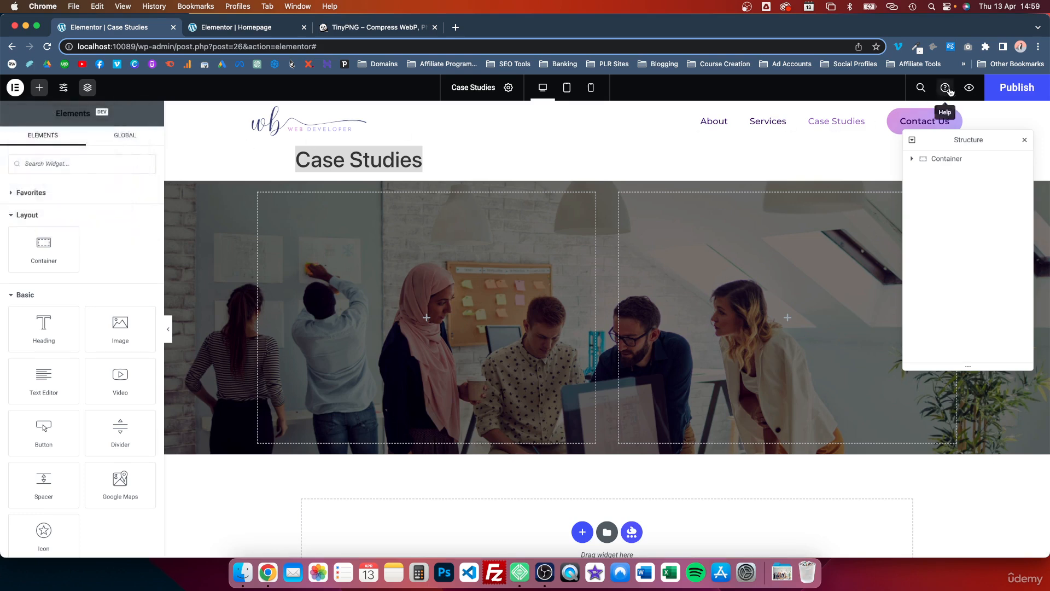
Step: Hide the Case Studies page title through the page settings
left_click(507, 87)
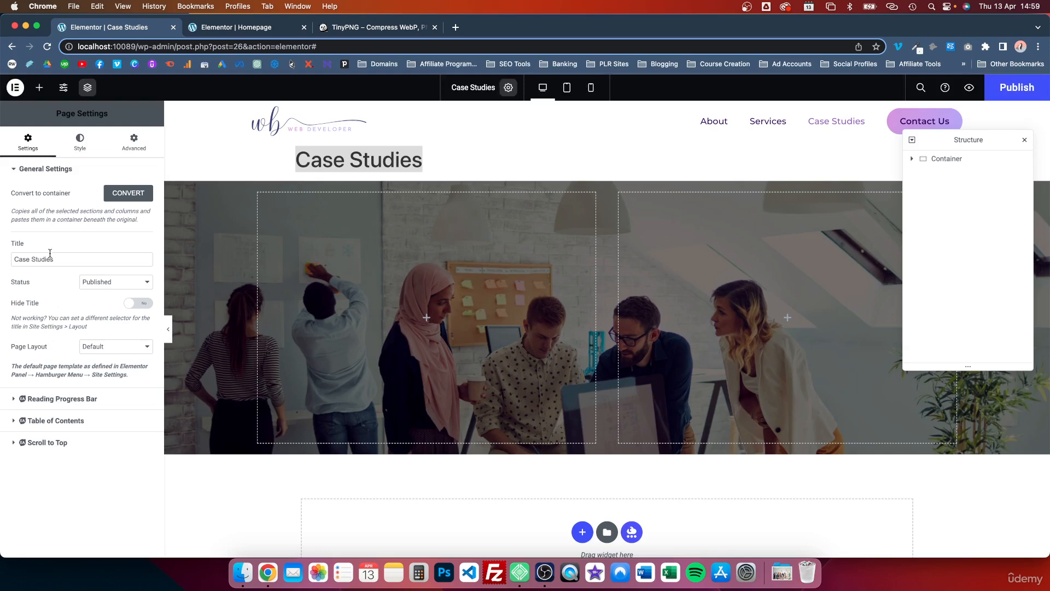
left_click(131, 304)
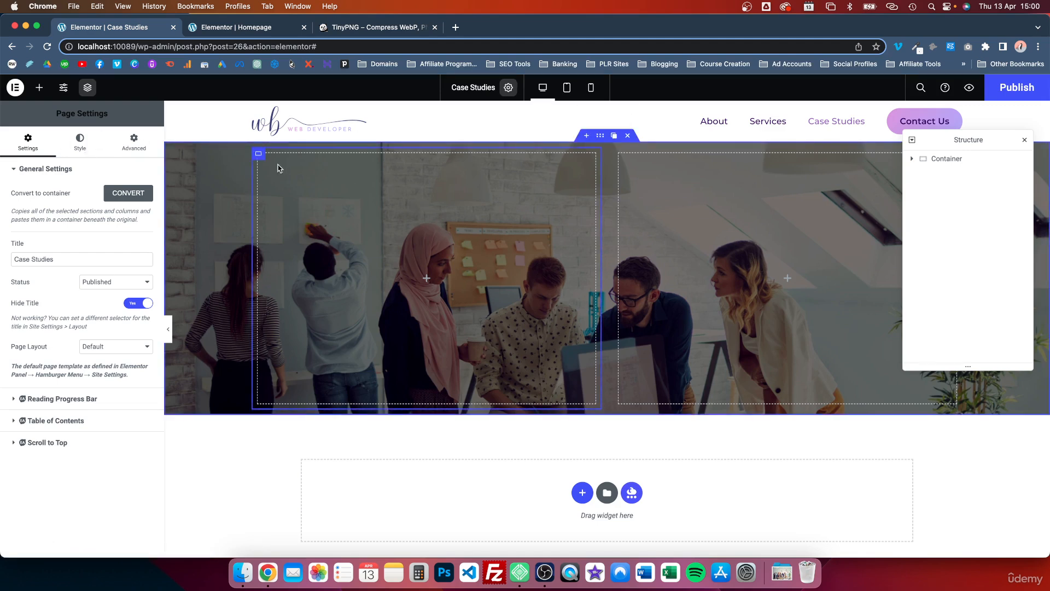
Step: Find the Icon List widget with the search term "icon" and place it in the second inner container of the hero
left_click(258, 153)
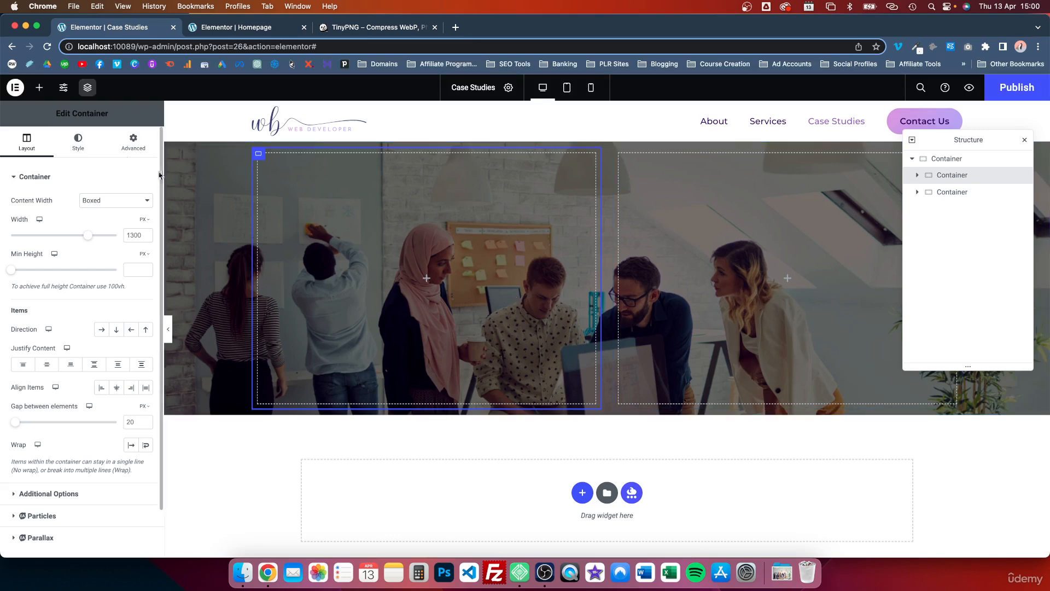
left_click(39, 87)
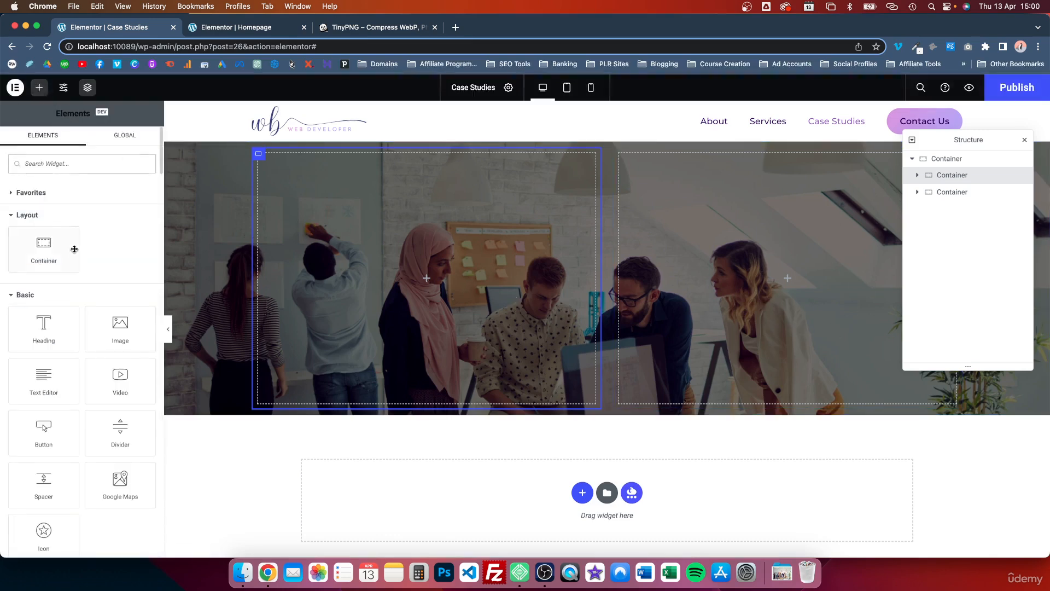
scroll(75, 248, "down", 5)
scroll(74, 249, "down", 5)
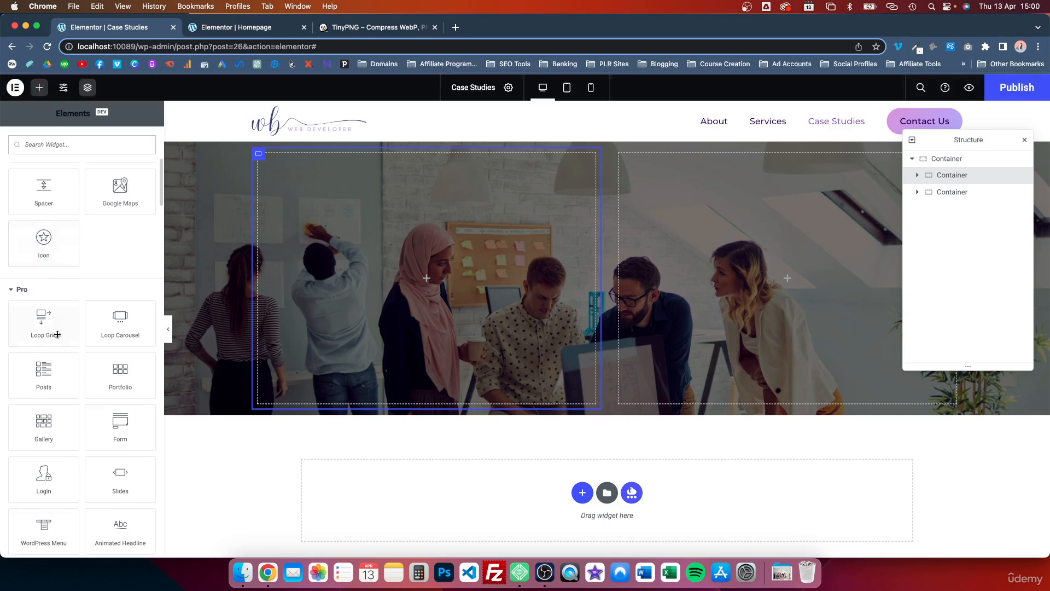
scroll(57, 334, "down", 8)
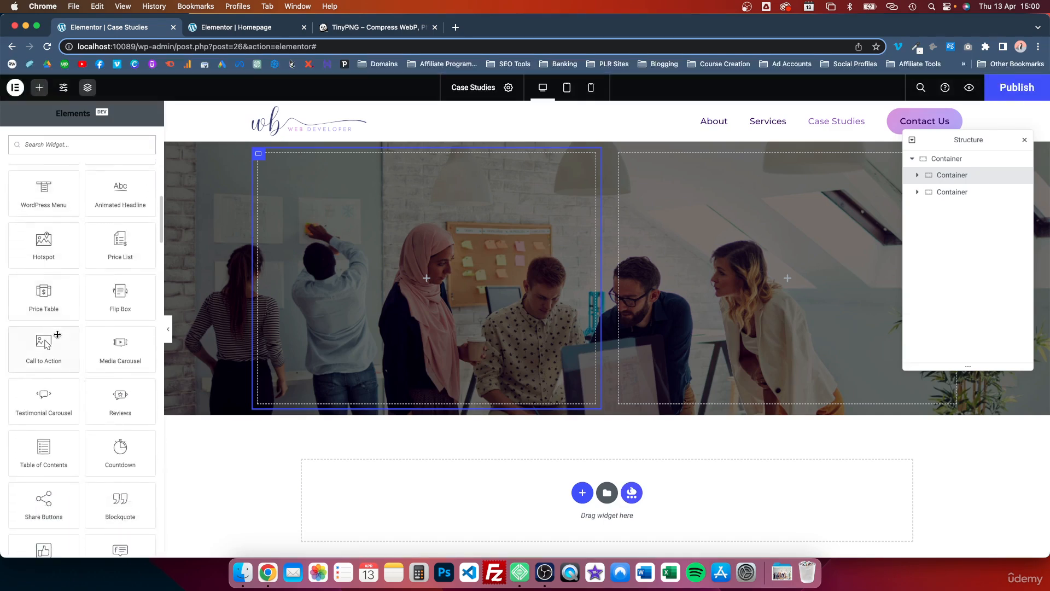
left_click(43, 144)
type("icon")
left_click_drag(40, 261, 732, 283)
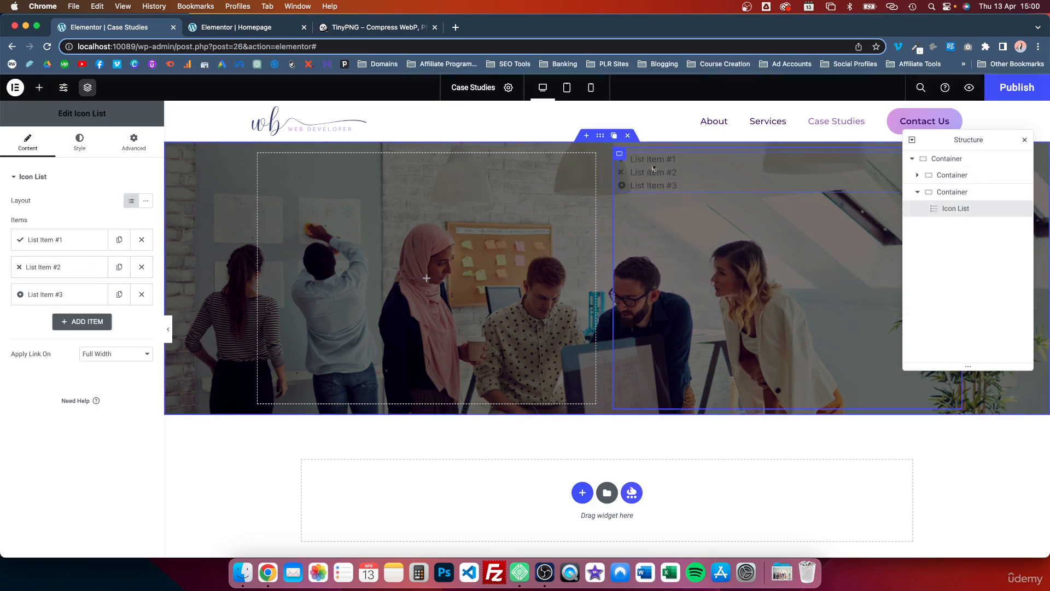
Step: Style the icon list's text with the white global color
left_click(79, 141)
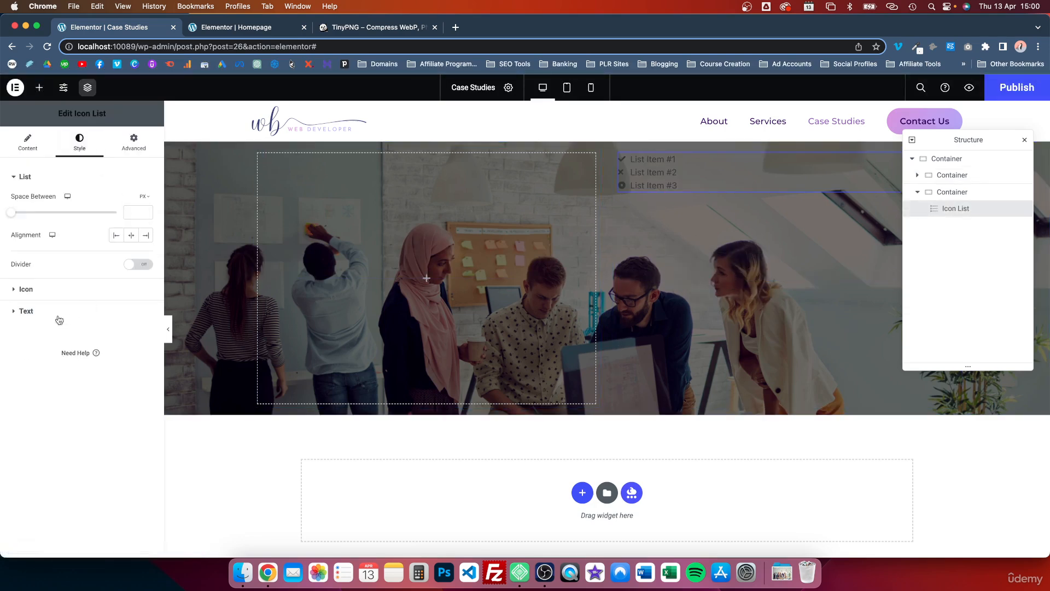
left_click(33, 311)
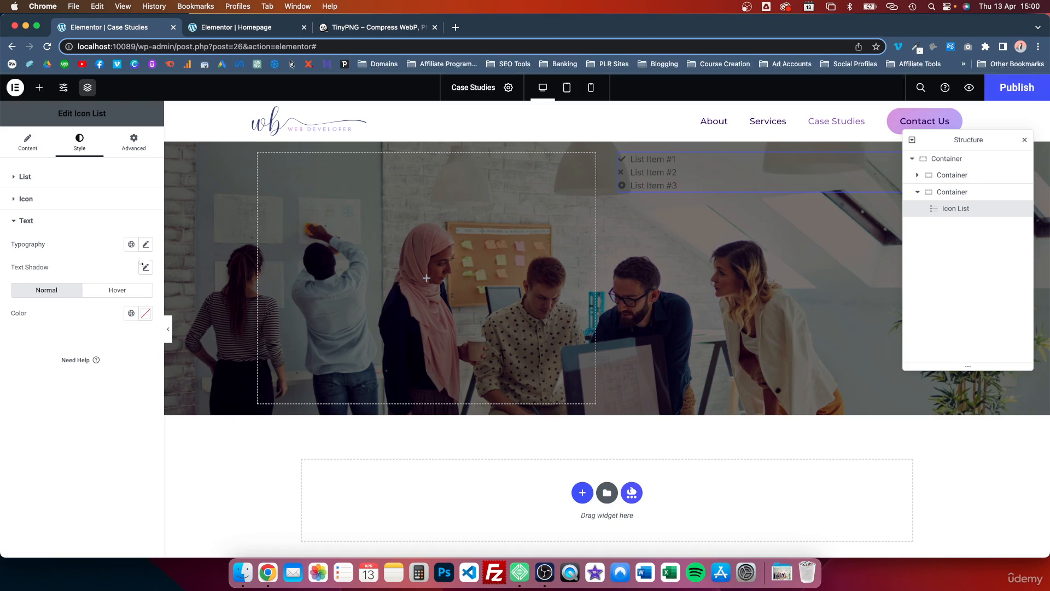
left_click(145, 244)
left_click(103, 239)
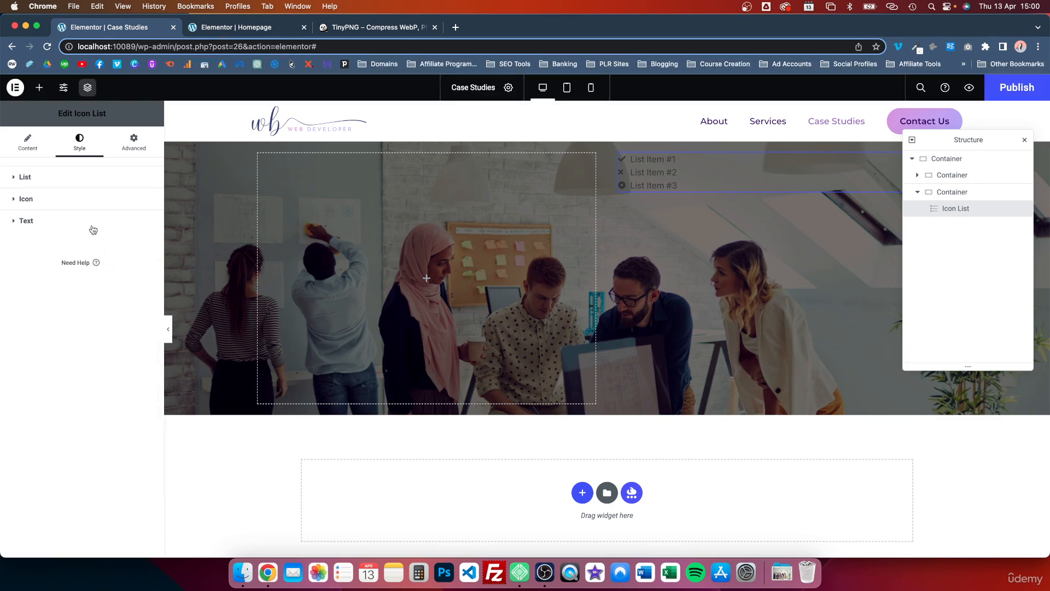
left_click(88, 221)
left_click(133, 314)
left_click(48, 368)
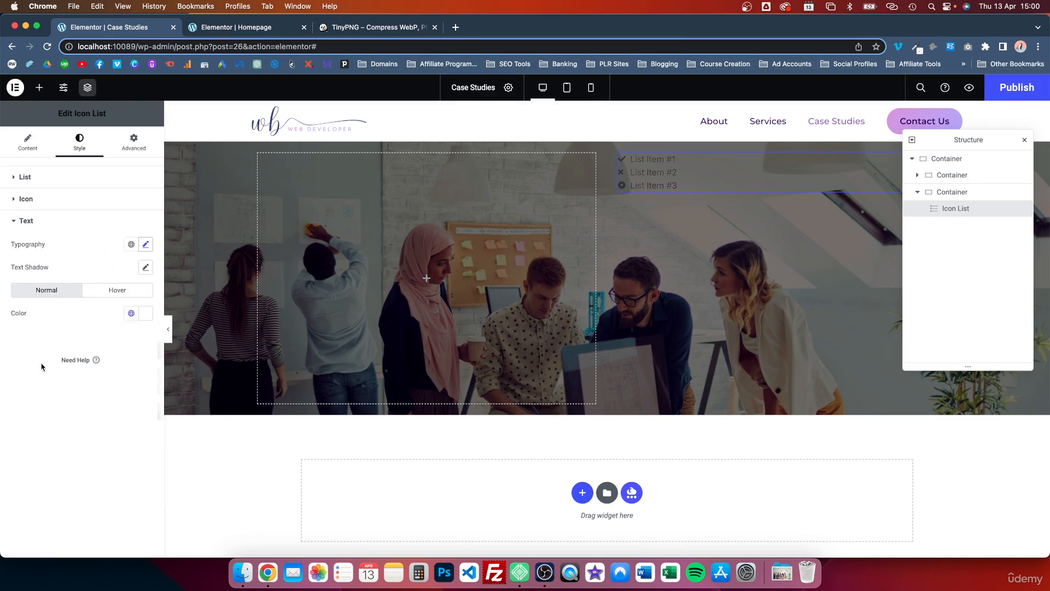
Step: Apply the white global color to the icons of the list
left_click(59, 204)
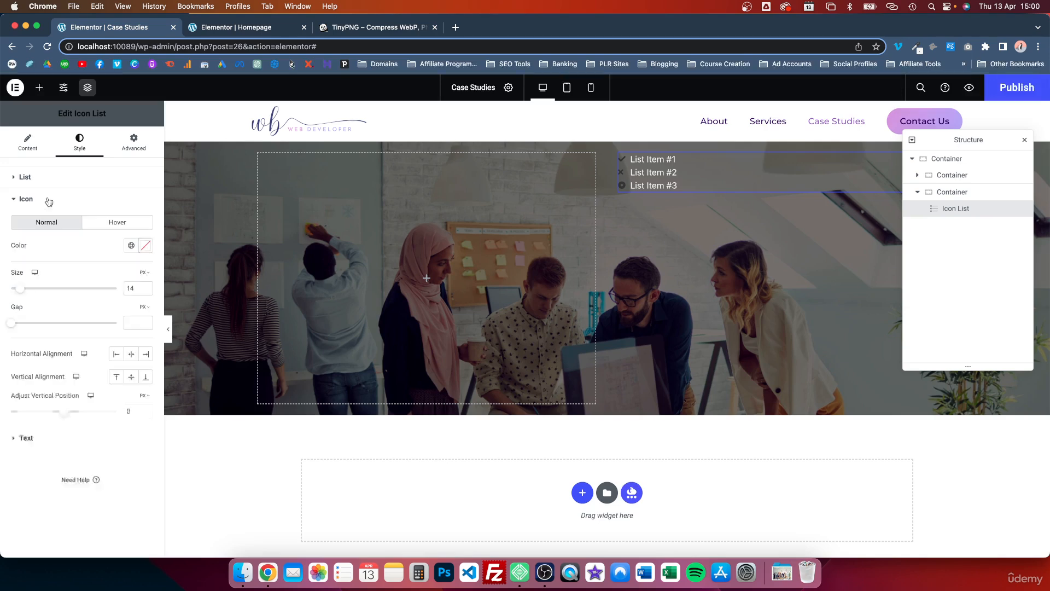
left_click(131, 245)
left_click(55, 299)
Step: Remove the check mark icon from List Item #1 in the icon list
left_click(32, 145)
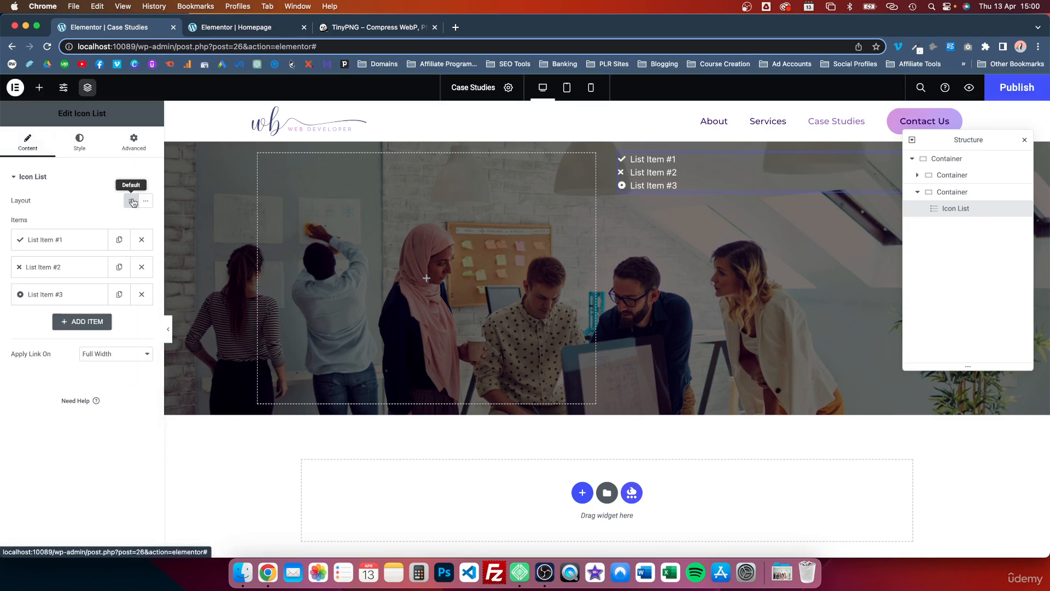
left_click(47, 243)
mouse_move(77, 306)
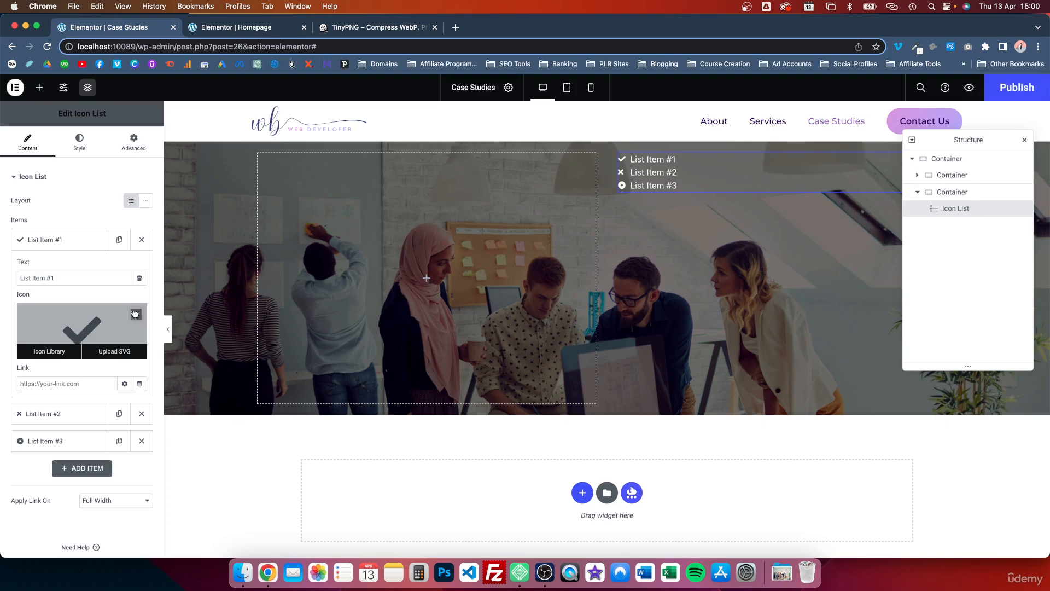
left_click(136, 315)
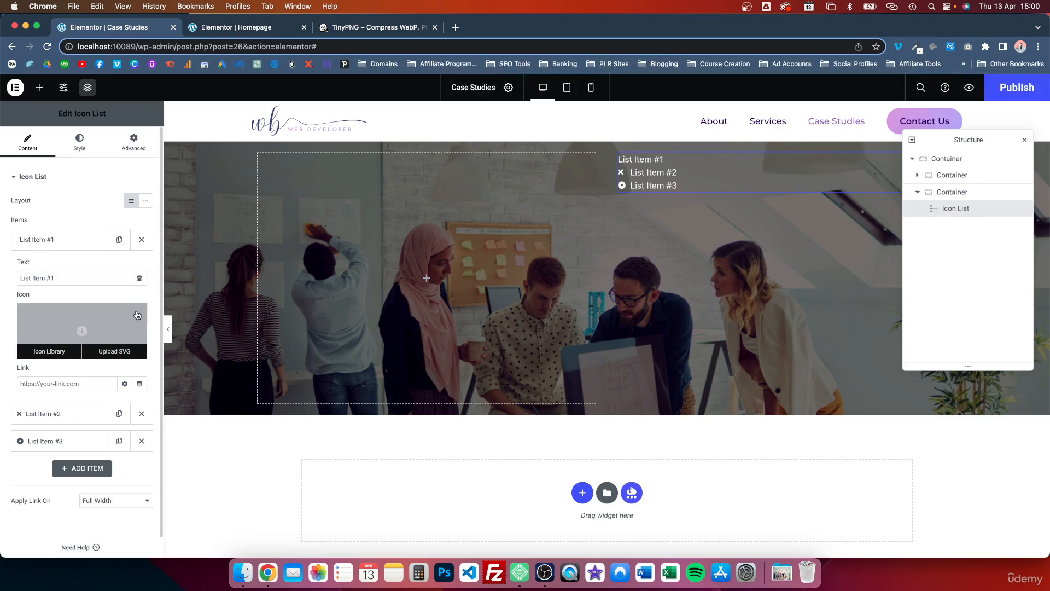
Step: Change the first icon list item's text to "Home" and clear the text of List Item #2
triple_click(57, 278)
type("Home")
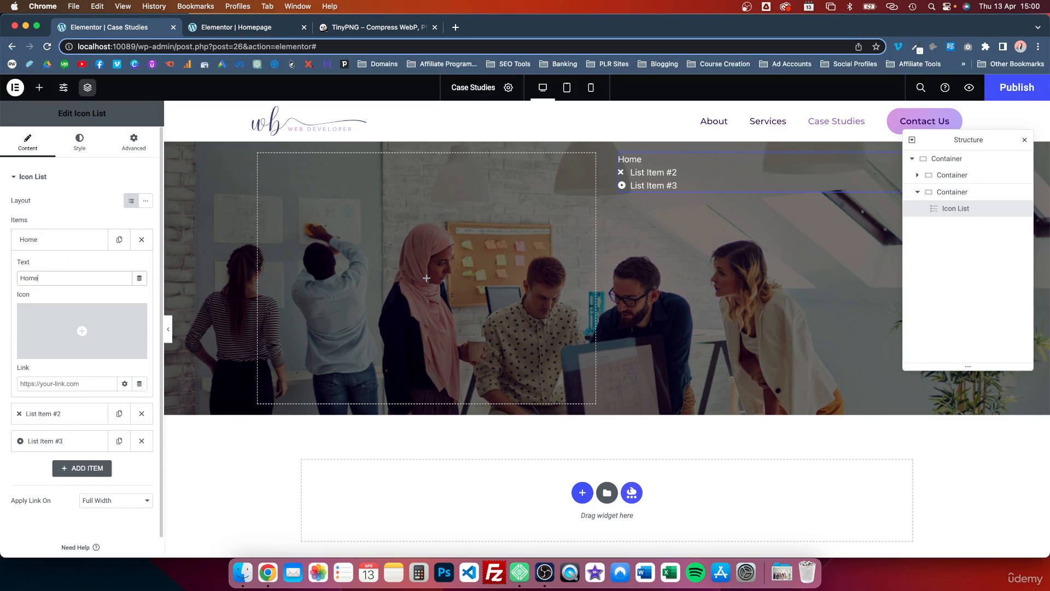
left_click(53, 413)
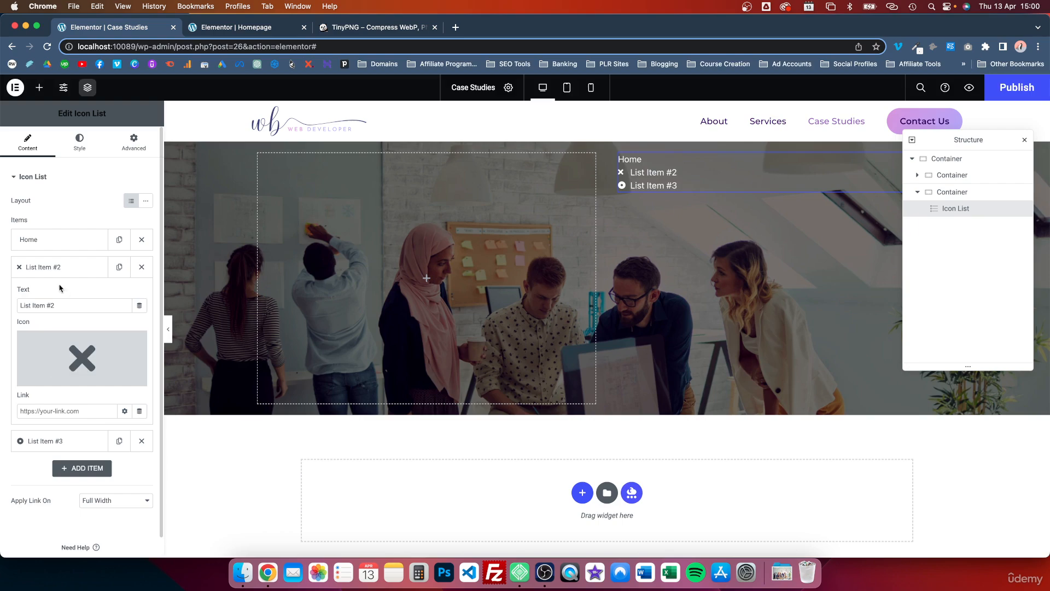
triple_click(48, 305)
key("BackSpace")
Step: Replace the second list item's icon with the plain right-pointing chevron, found with the search term "chev"
mouse_move(78, 361)
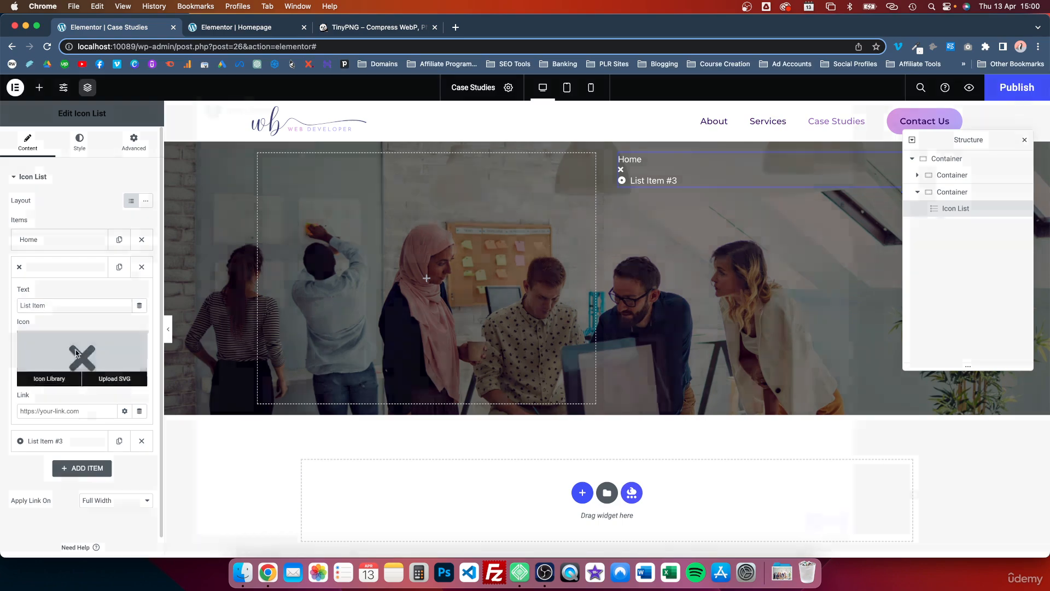
left_click(49, 378)
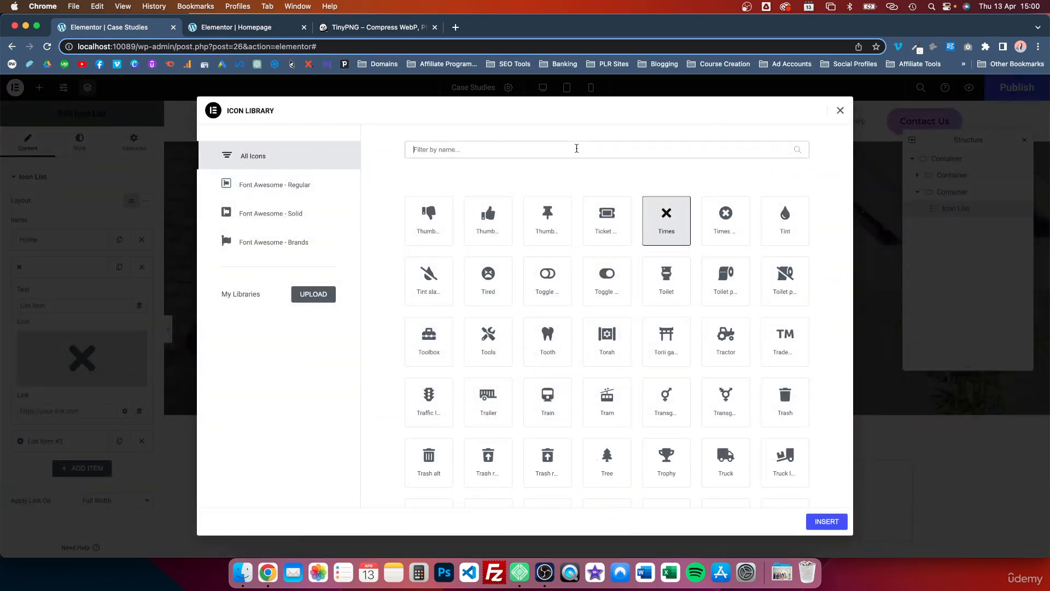
left_click(576, 148)
type("chev")
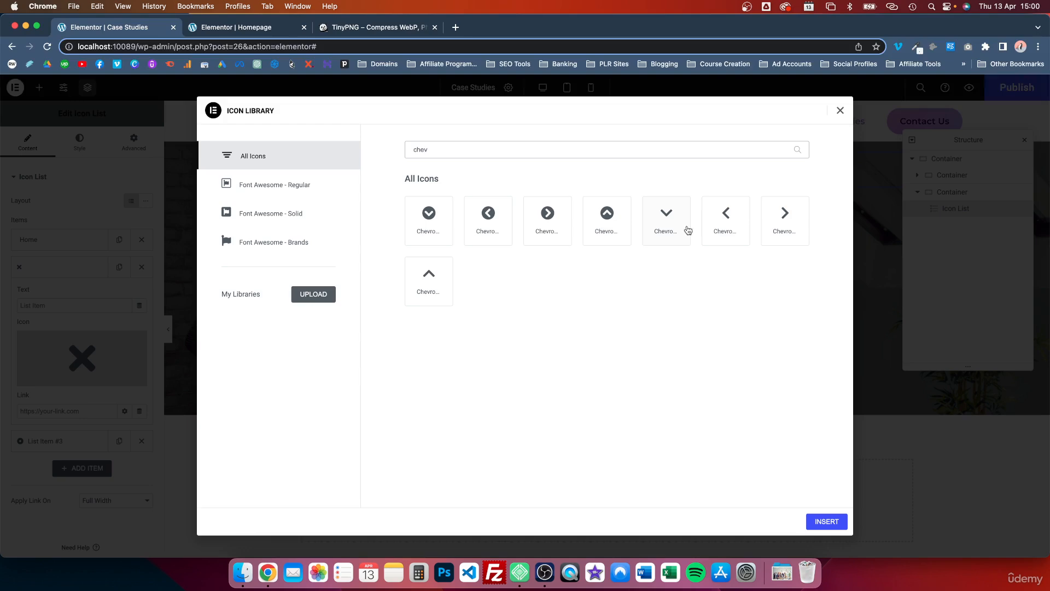
left_click(779, 221)
left_click(826, 521)
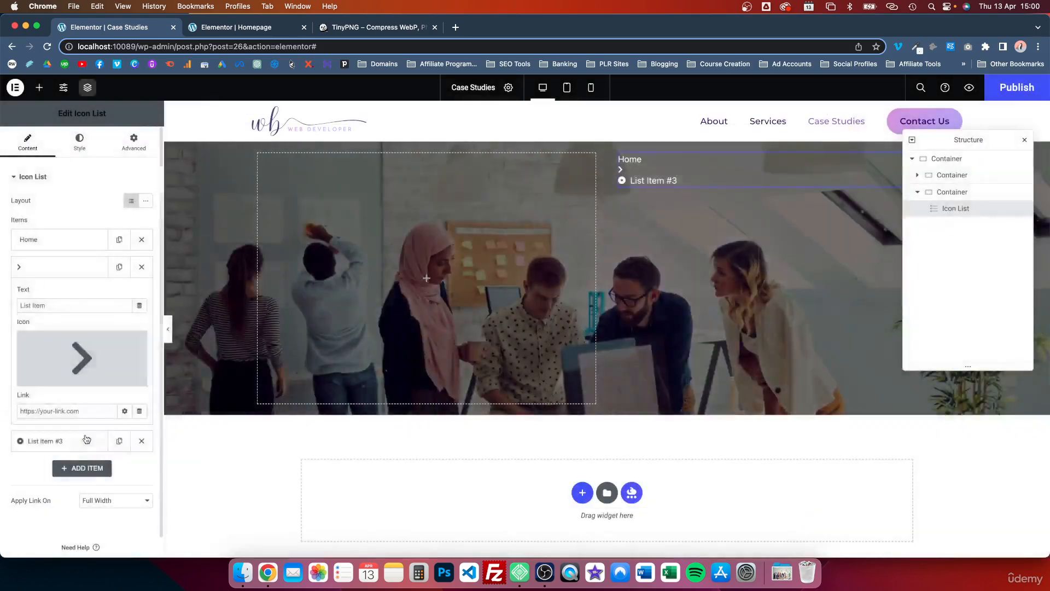
Step: Change the text of List Item #3 to "Case Studies" and remove its icon
left_click(85, 440)
triple_click(57, 327)
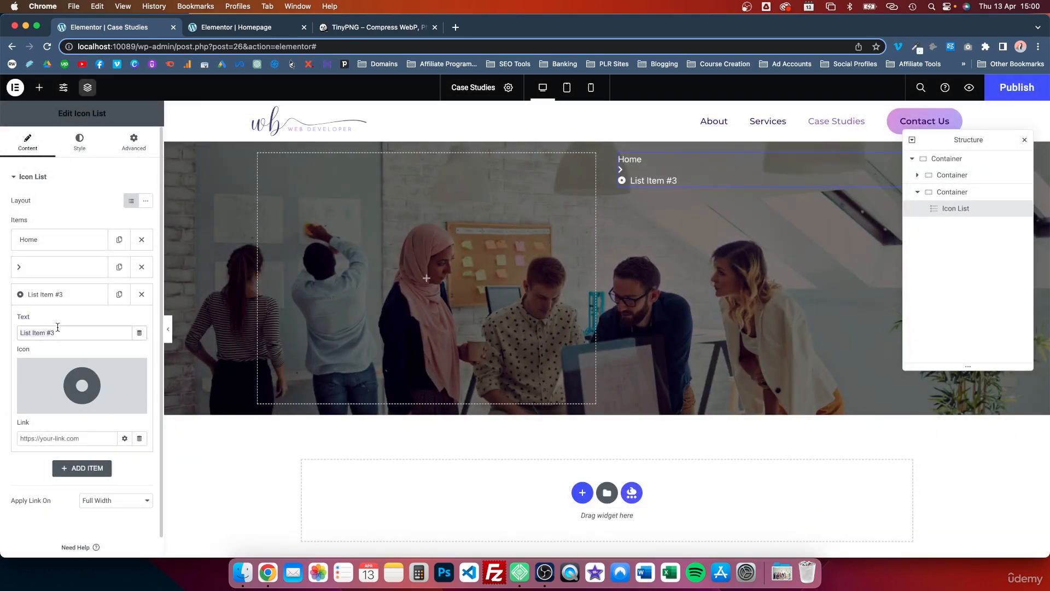
type("Case Studies")
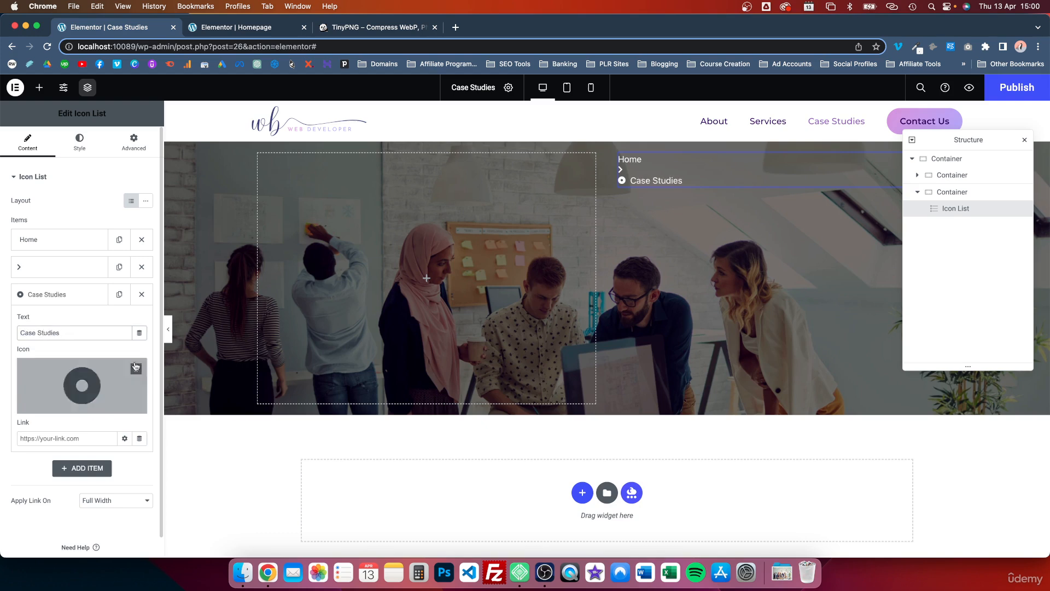
left_click(141, 373)
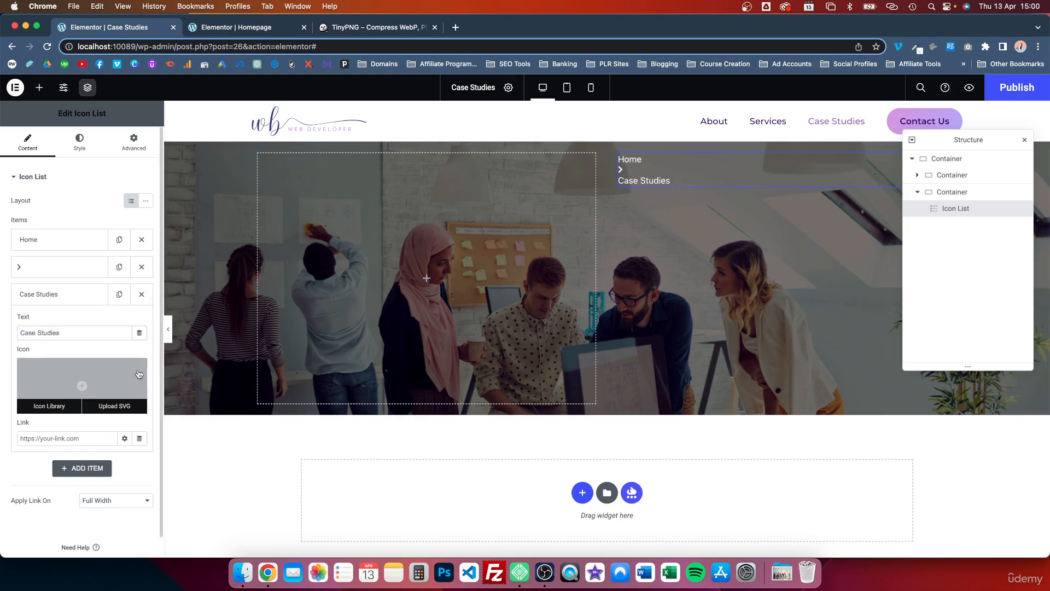
Step: Switch the icon list to the inline layout so its items run in one row
left_click(147, 203)
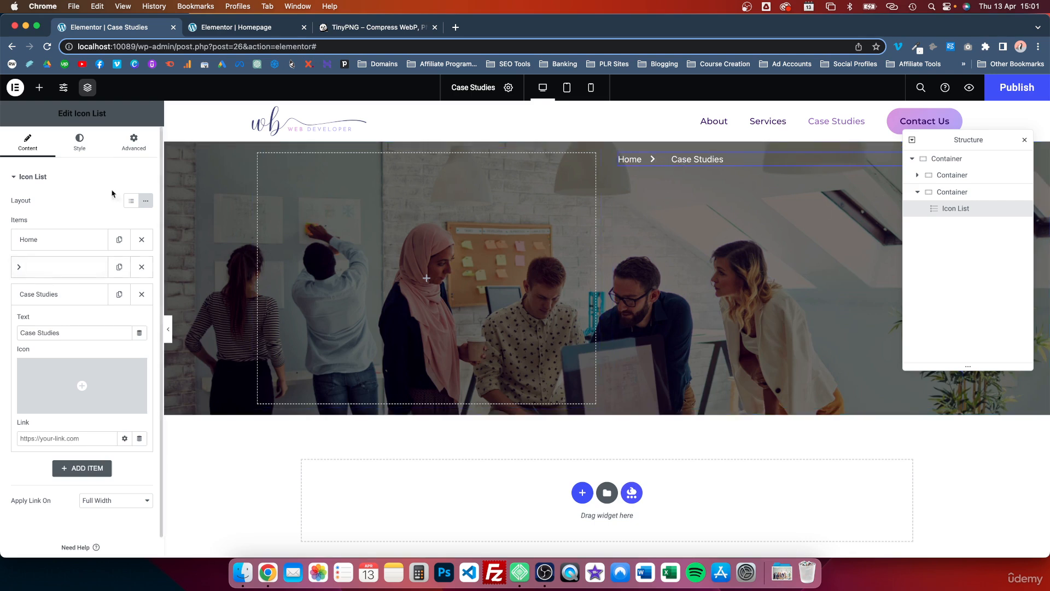
left_click(86, 151)
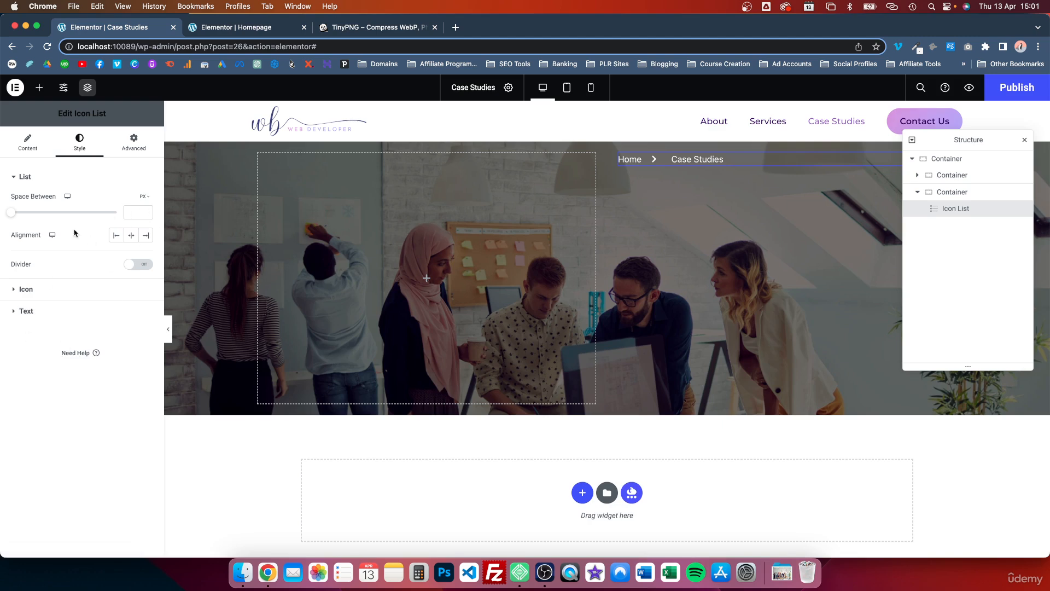
left_click(38, 146)
left_click(37, 239)
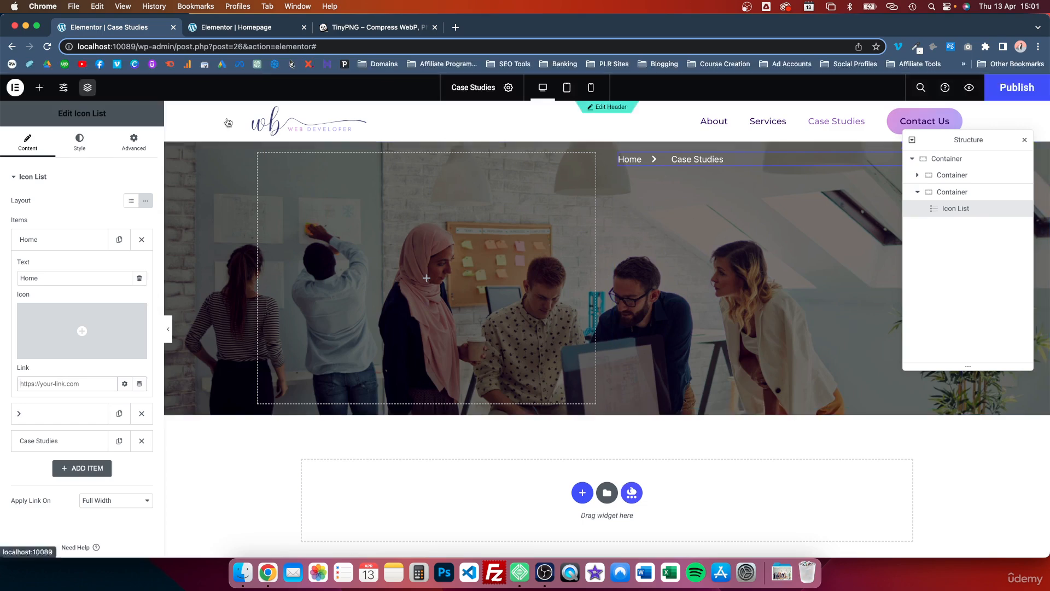
Step: Add a Heading widget below the icon list in the second inner container and title it "Go Back Home"
left_click(39, 87)
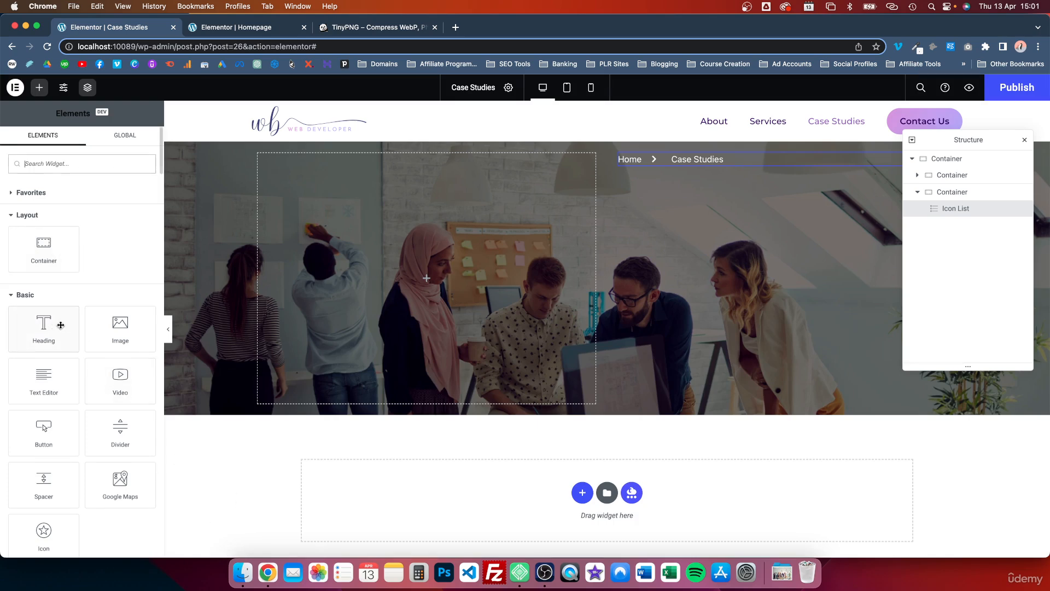
left_click_drag(53, 331, 672, 165)
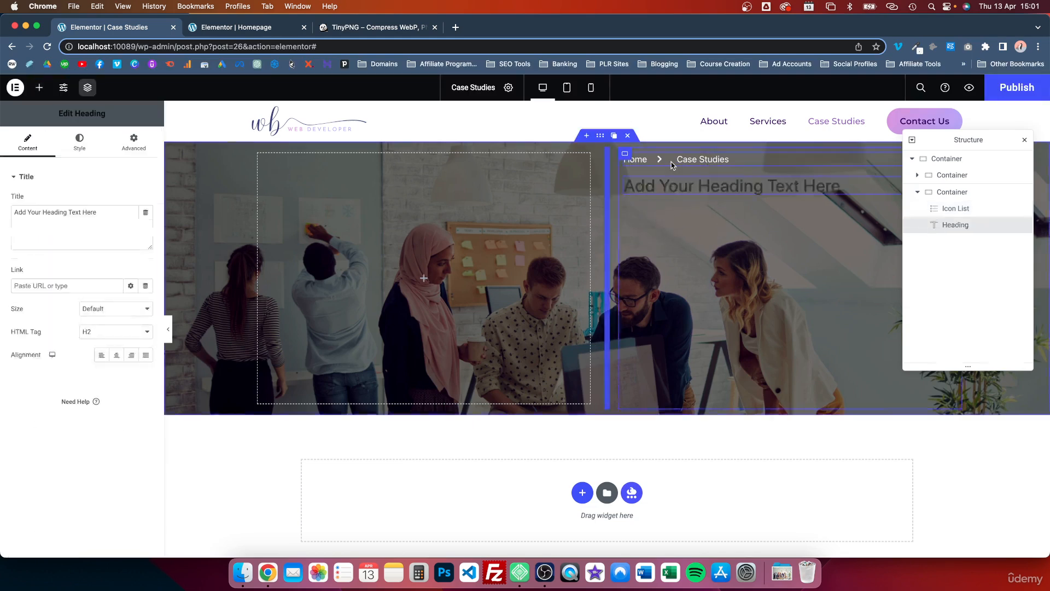
triple_click(82, 214)
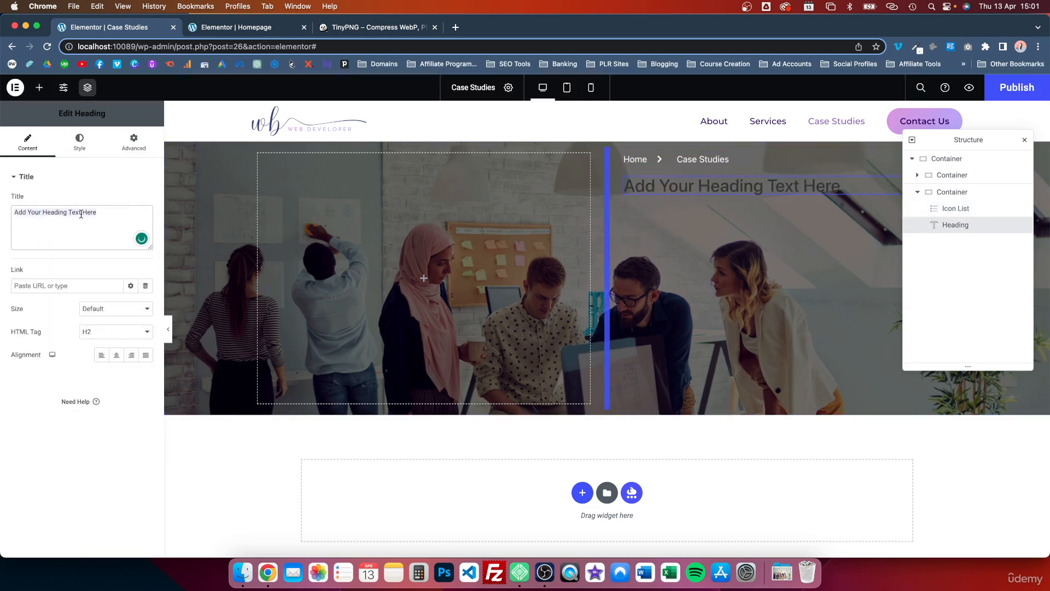
type("Go Back Home")
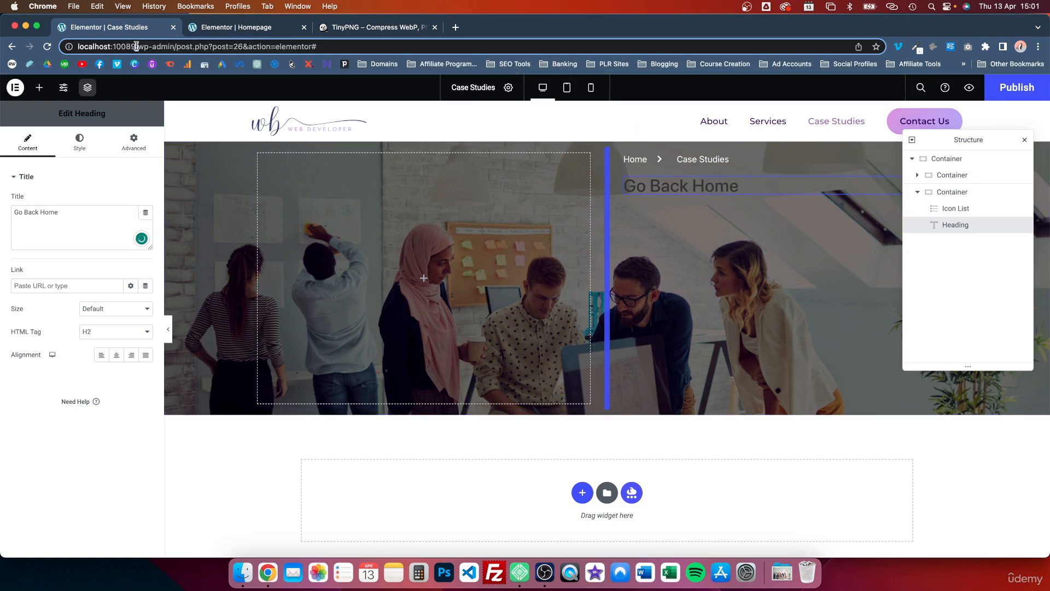
left_click_drag(136, 46, 78, 45)
key("super+c")
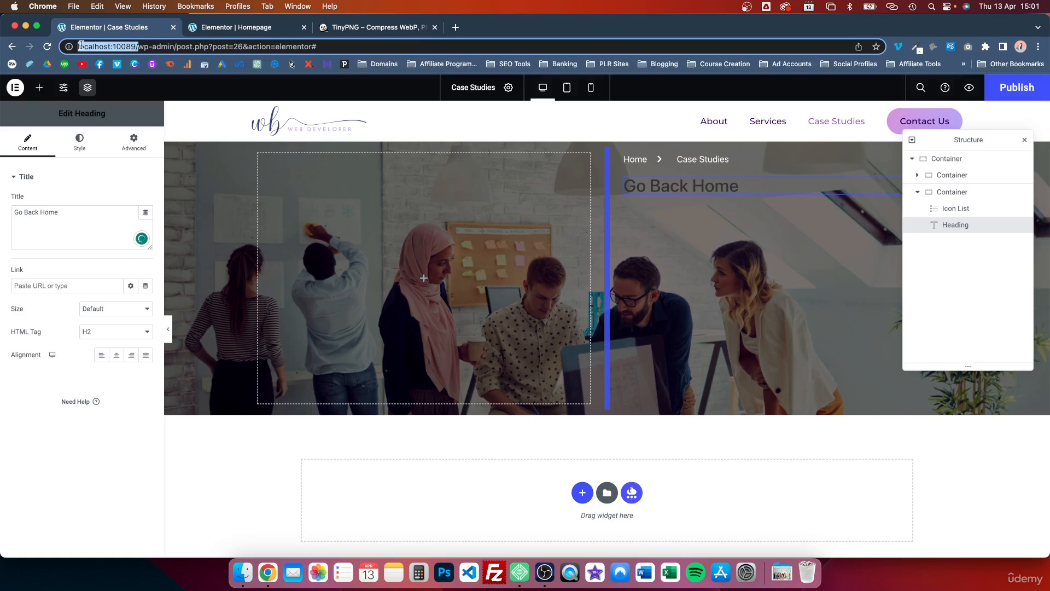
left_click(51, 285)
key("super+v")
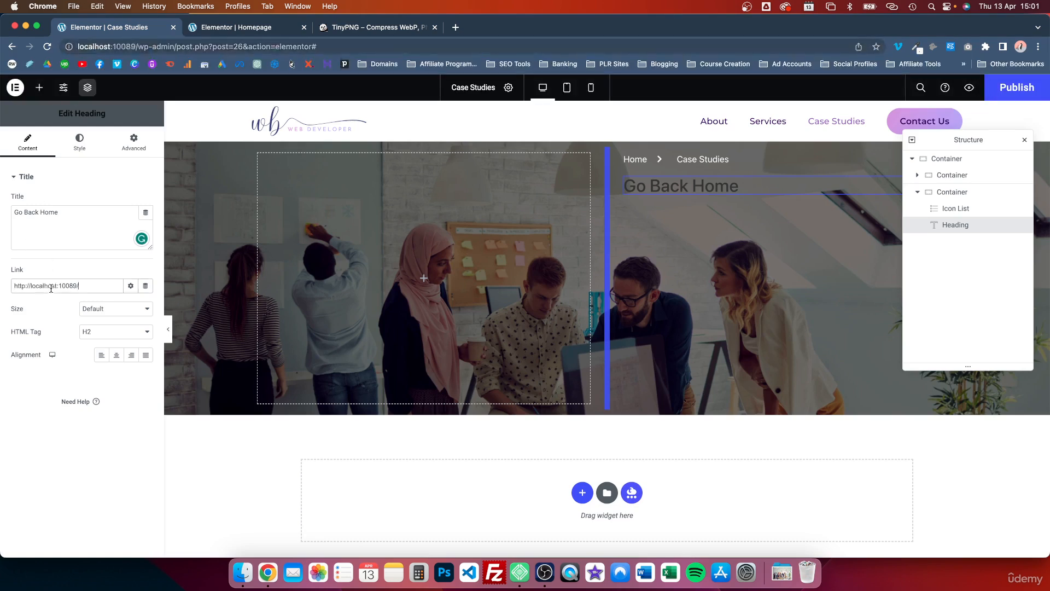
Step: Set the HTML tag of the "Go Back Home" heading to H6
left_click(115, 332)
left_click(100, 366)
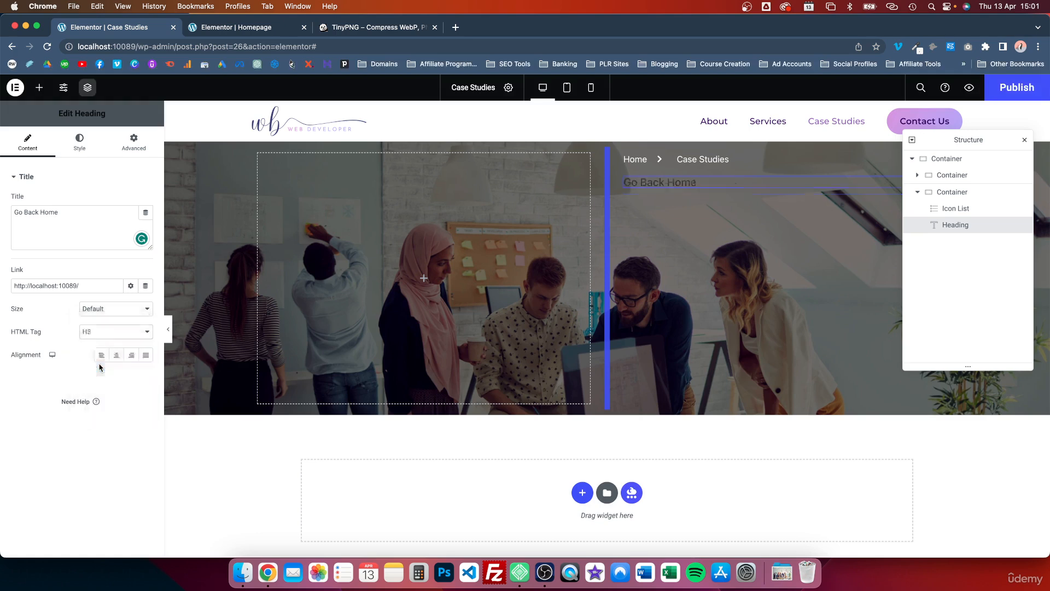
left_click(98, 331)
left_click(98, 356)
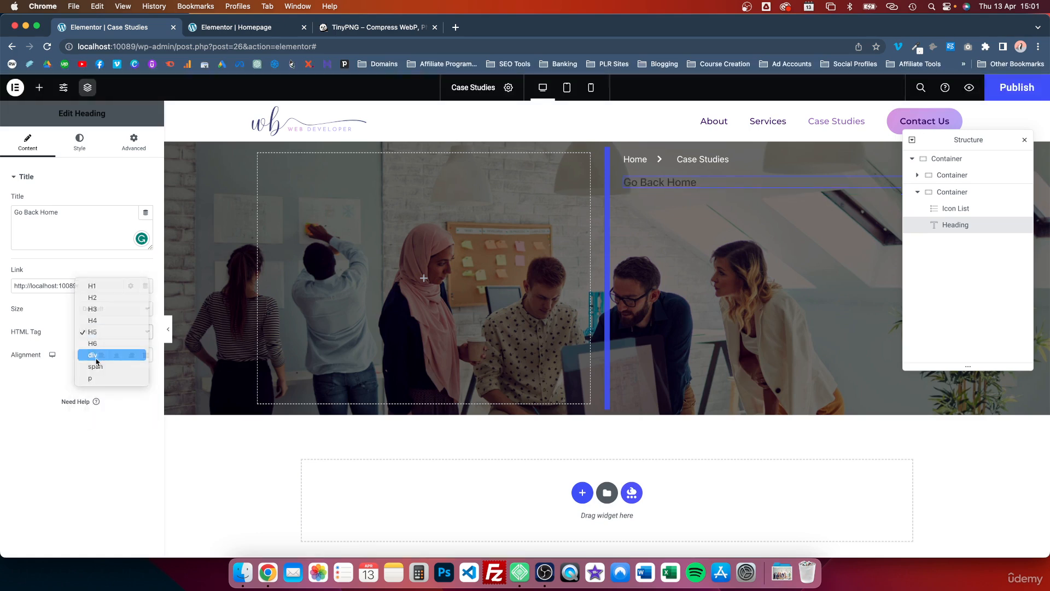
left_click(97, 335)
left_click(94, 320)
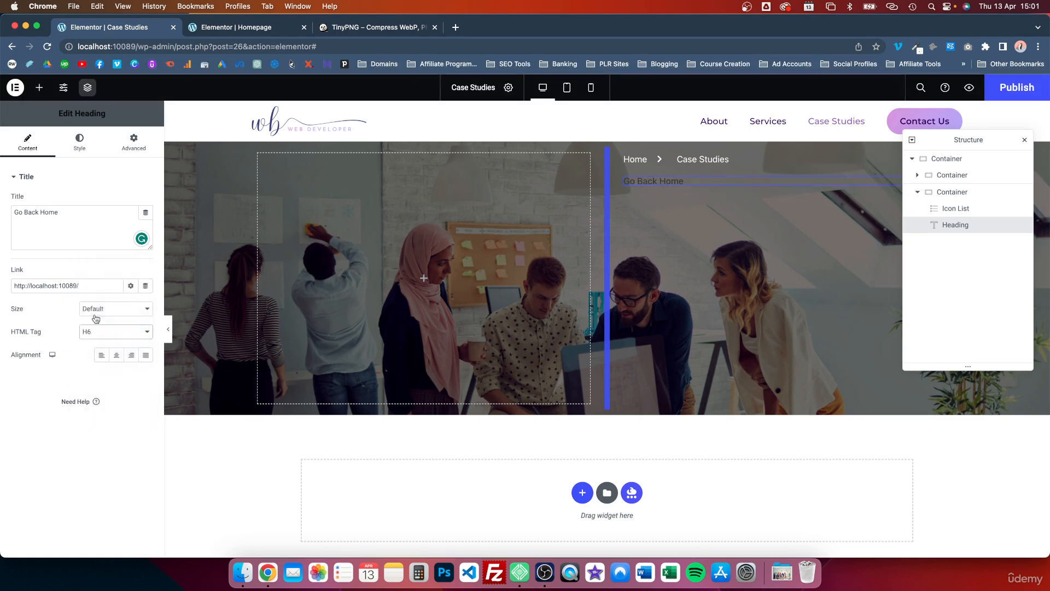
left_click(101, 331)
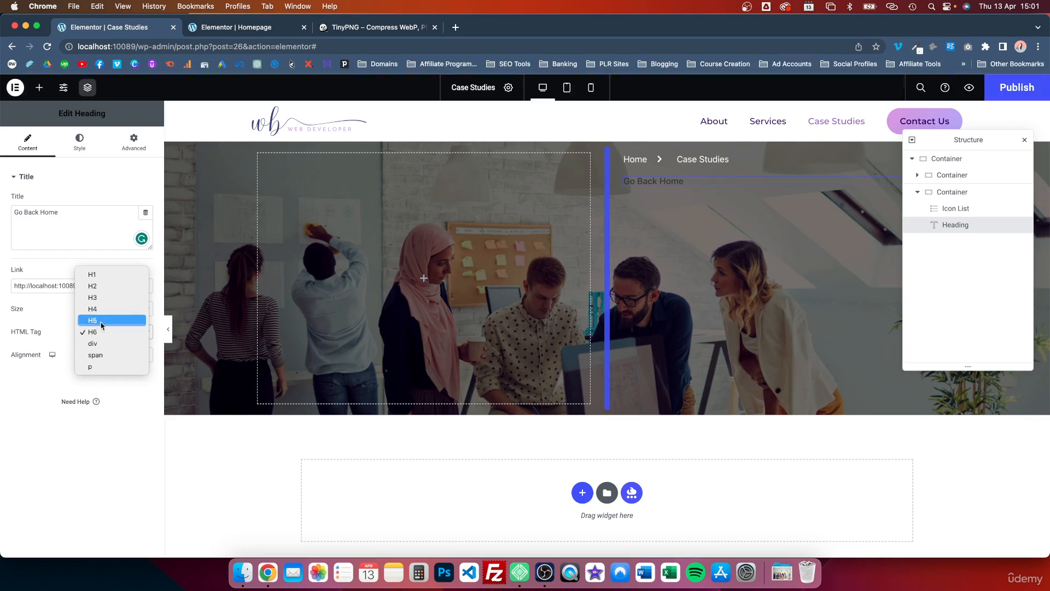
left_click(98, 321)
left_click(100, 329)
left_click(101, 344)
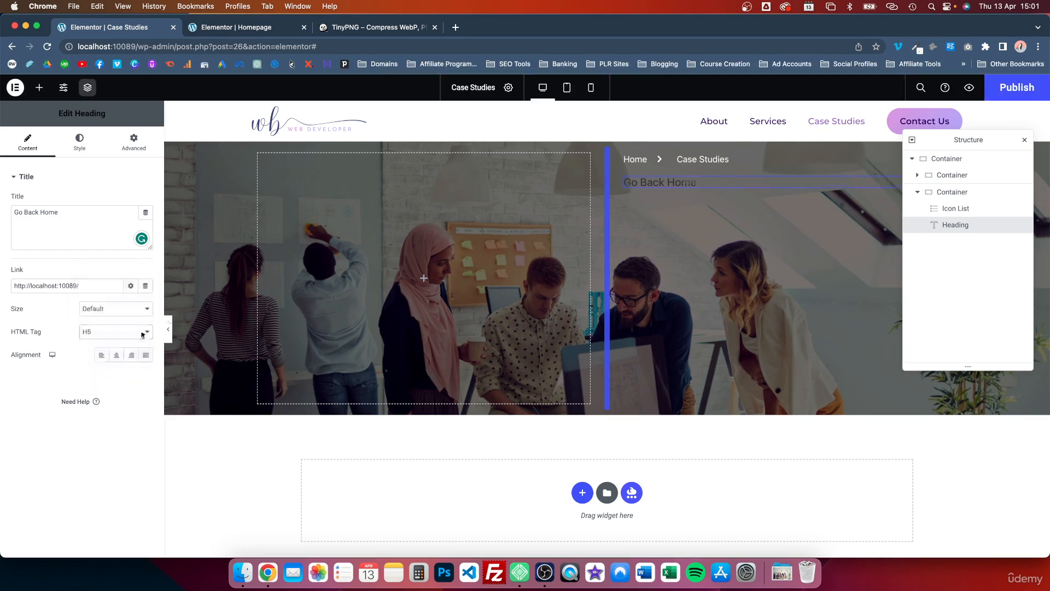
Step: Try the Accent and White global colors on the "Go Back Home" heading's text
left_click(81, 143)
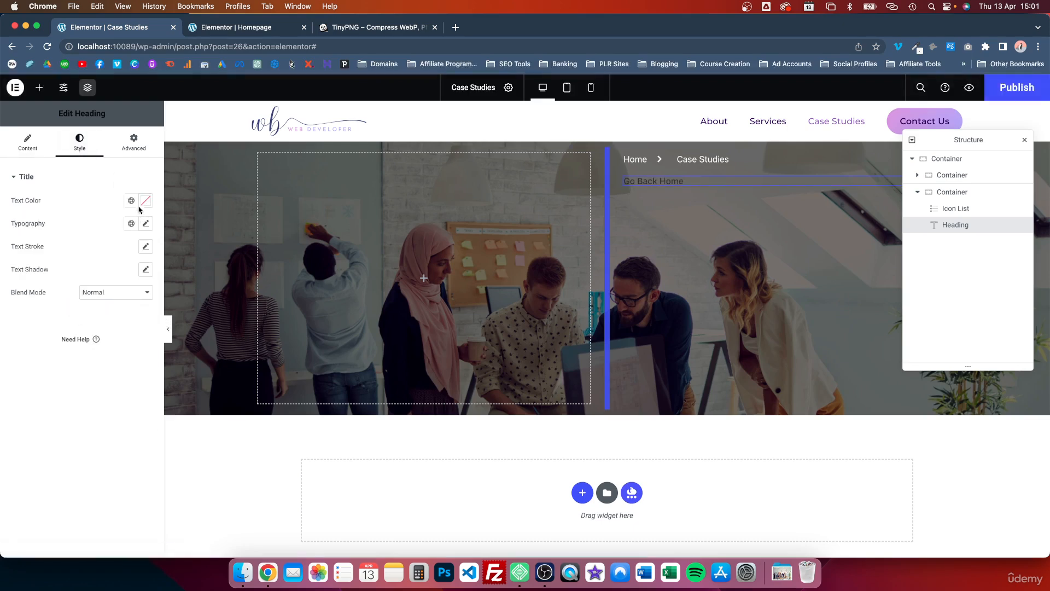
left_click(132, 202)
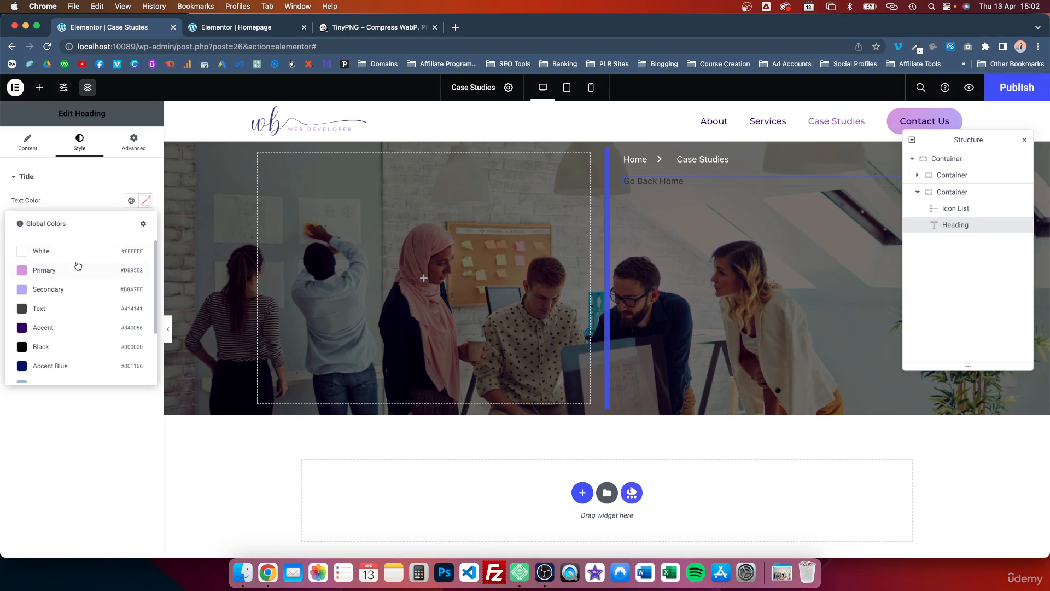
left_click(31, 328)
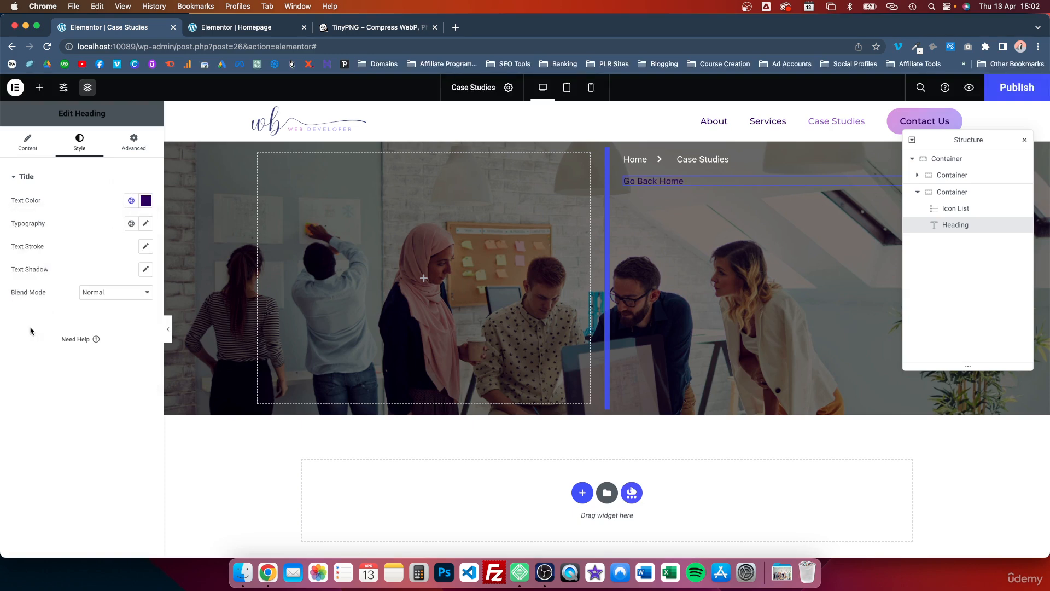
left_click(131, 201)
left_click(38, 251)
left_click(146, 203)
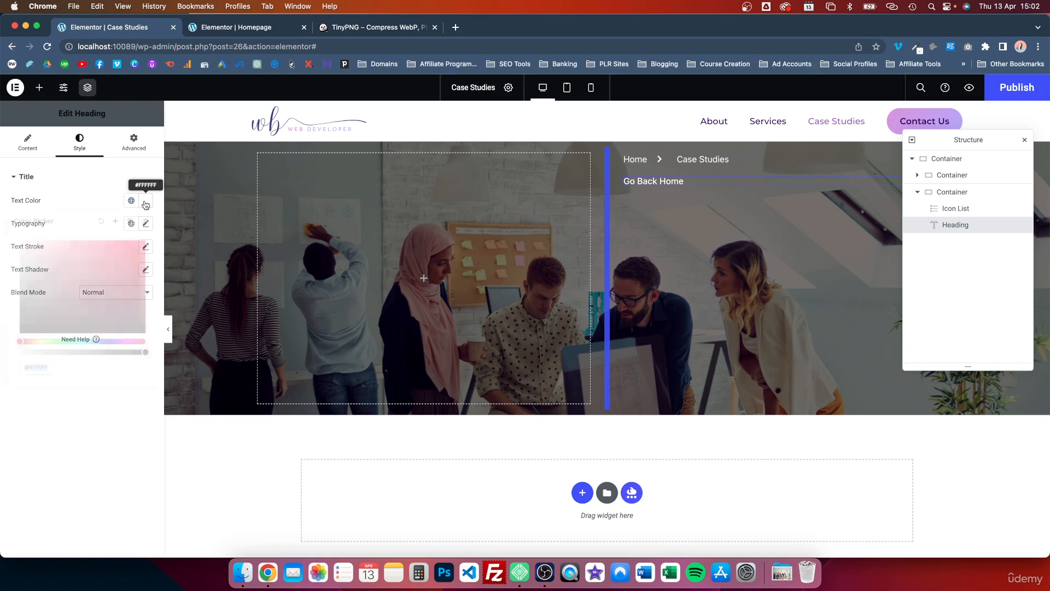
Step: Apply the Primary global color to the "Go Back Home" heading and lighten it to a paler pink
left_click(131, 201)
left_click(29, 271)
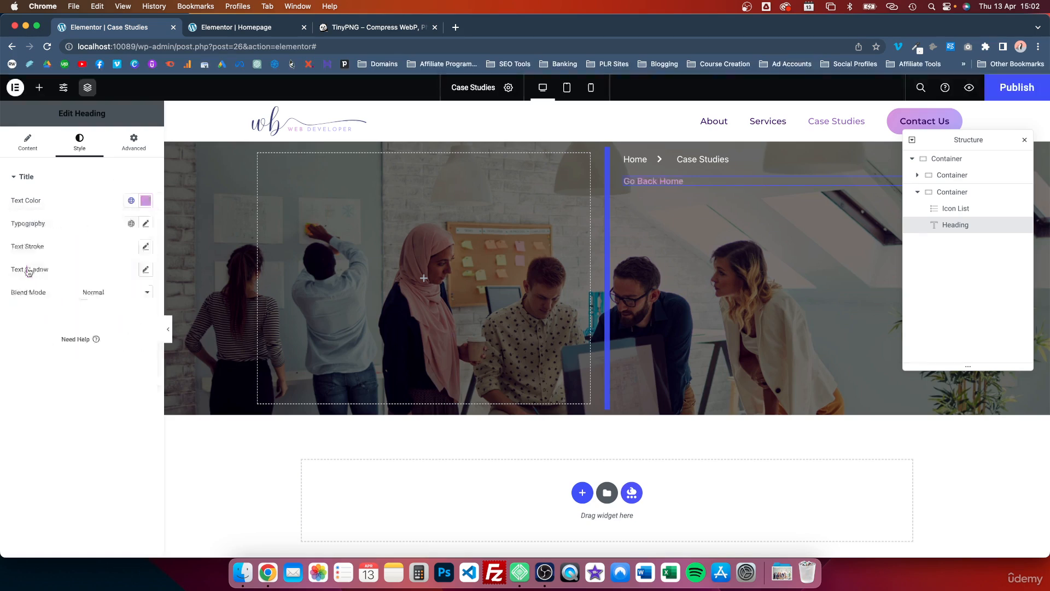
left_click(145, 201)
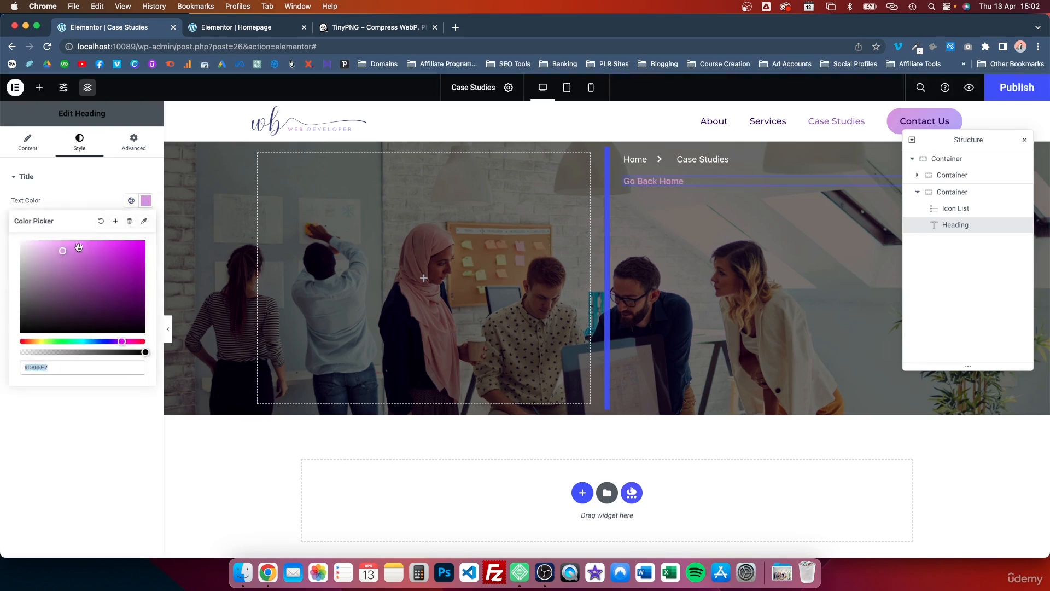
left_click(40, 242)
left_click(77, 203)
Step: Try the Primary global font and a smaller global font on the "Go Back Home" heading
left_click(131, 223)
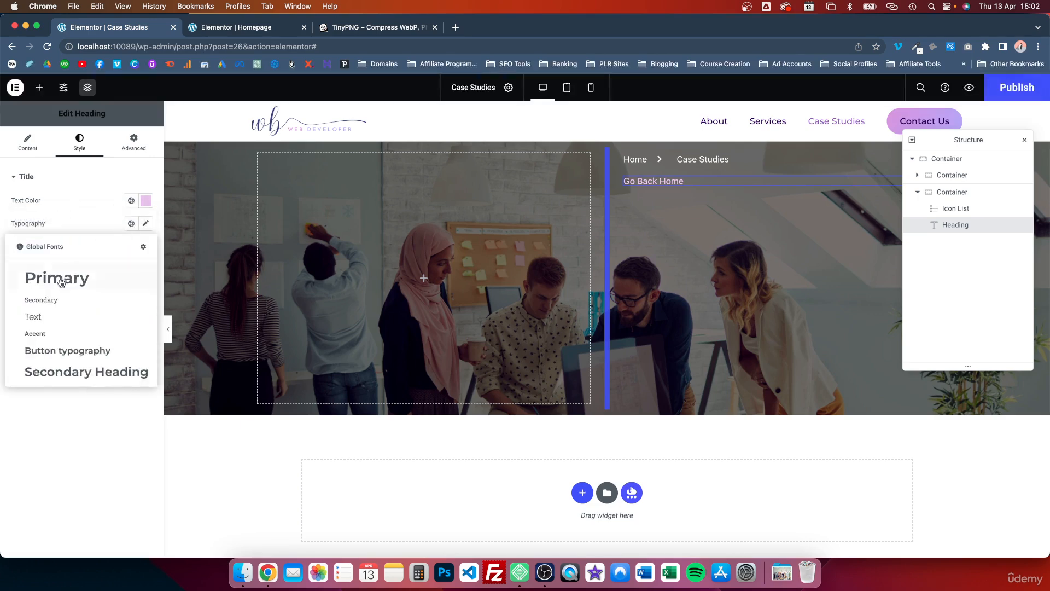
left_click(59, 282)
left_click(137, 226)
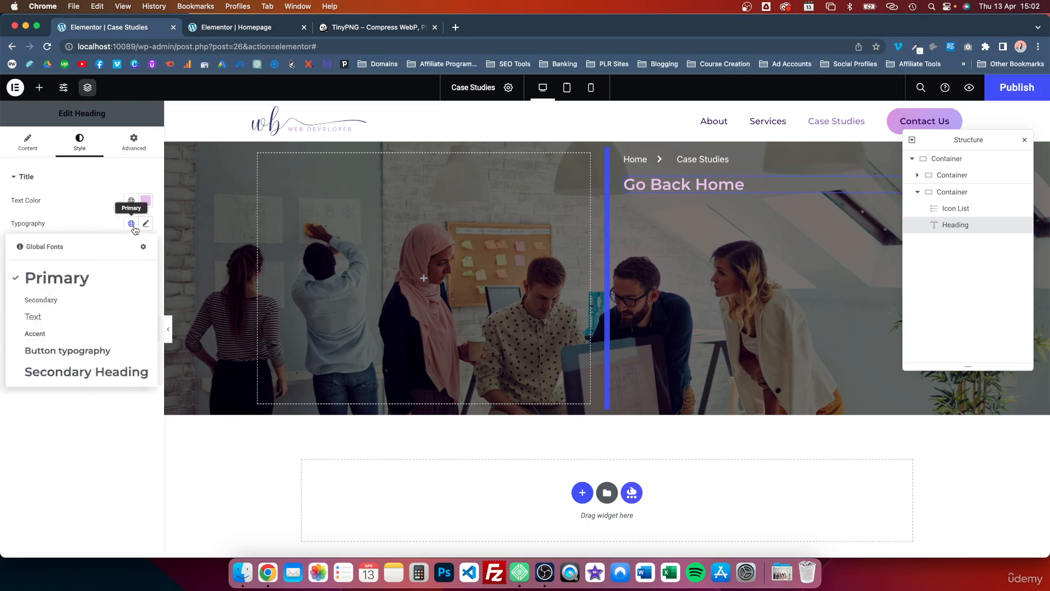
left_click(48, 309)
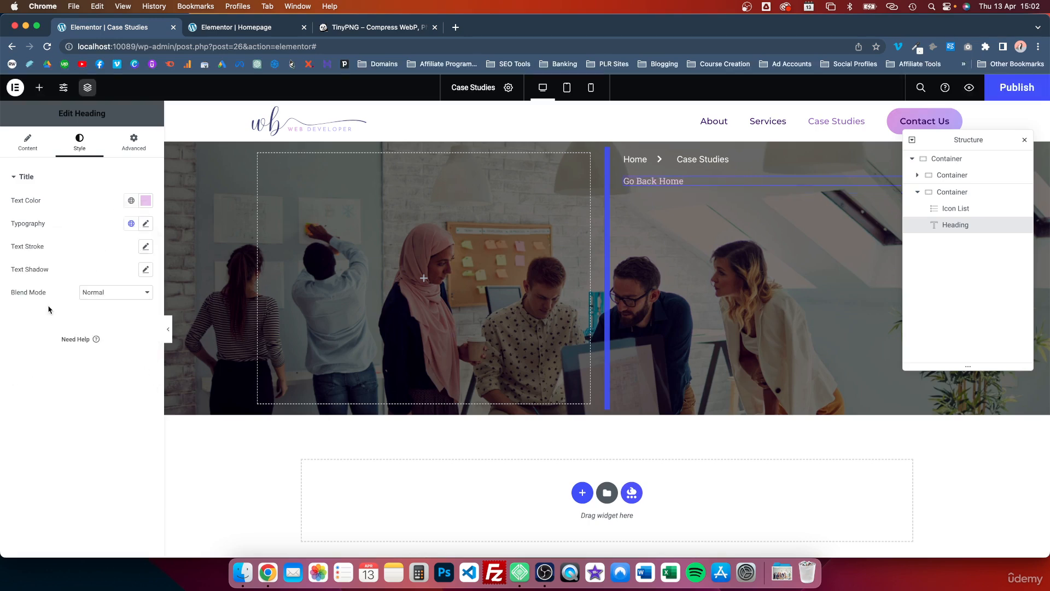
Step: Apply the Secondary Heading global font to the "Go Back Home" heading and set its font size to 0.8
left_click(131, 224)
left_click(43, 372)
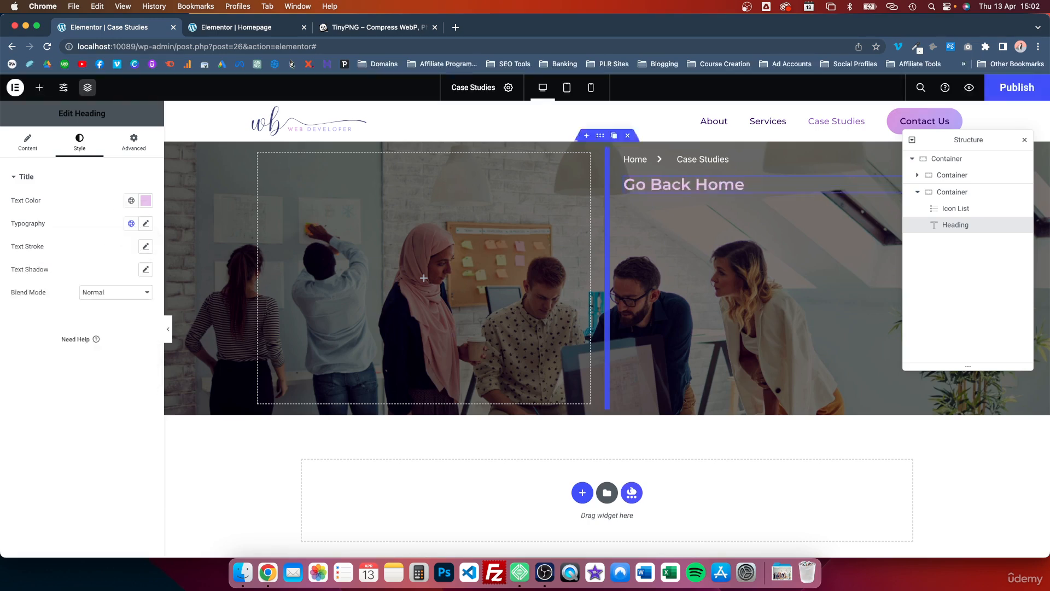
left_click(146, 224)
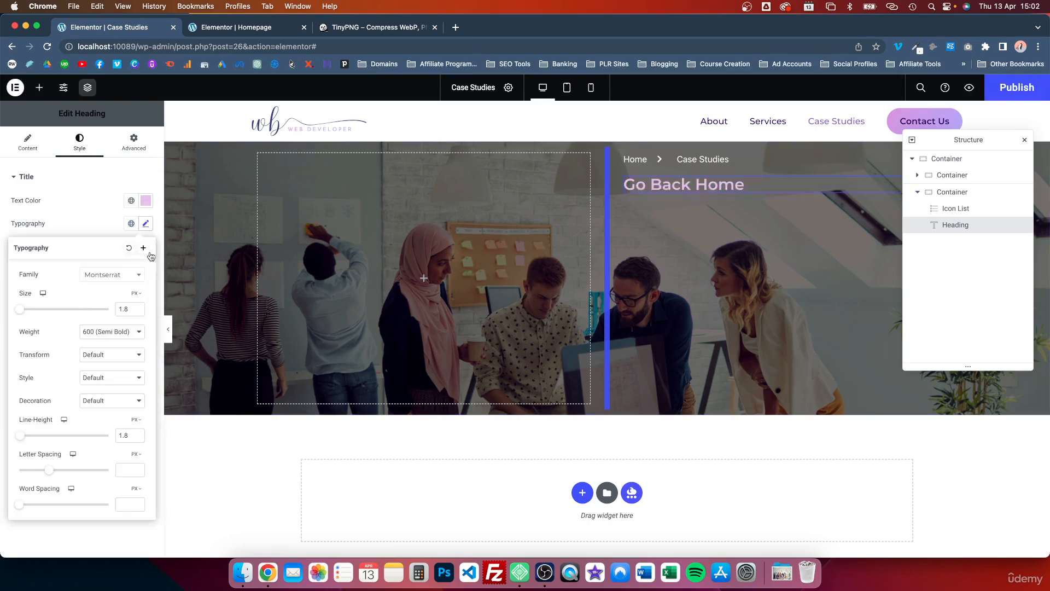
double_click(123, 310)
type("0.8")
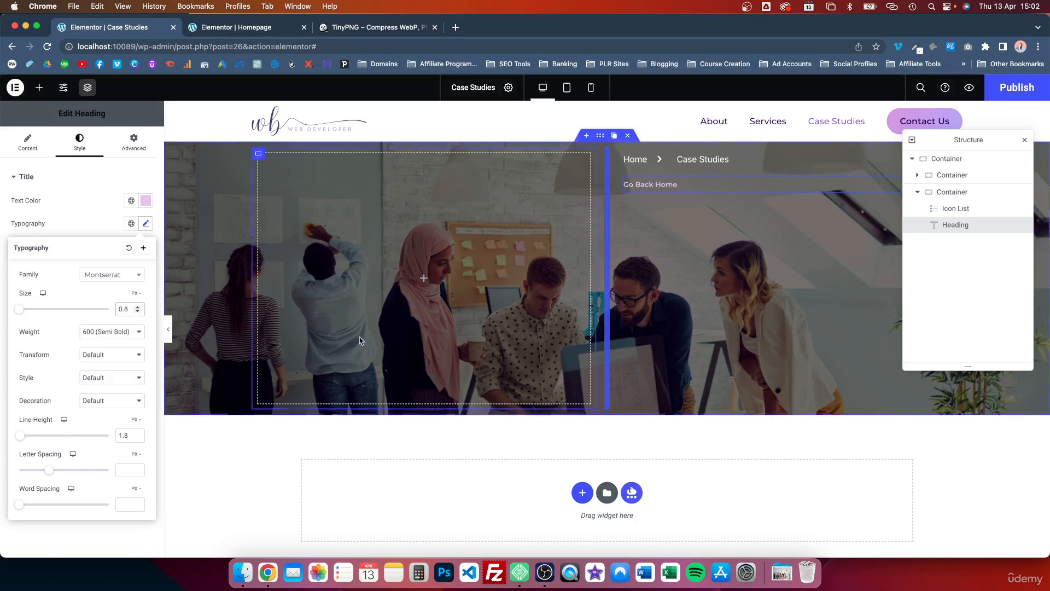
Step: Delete the breadcrumb icon list from the hero's right container
left_click(684, 160)
right_click(958, 215)
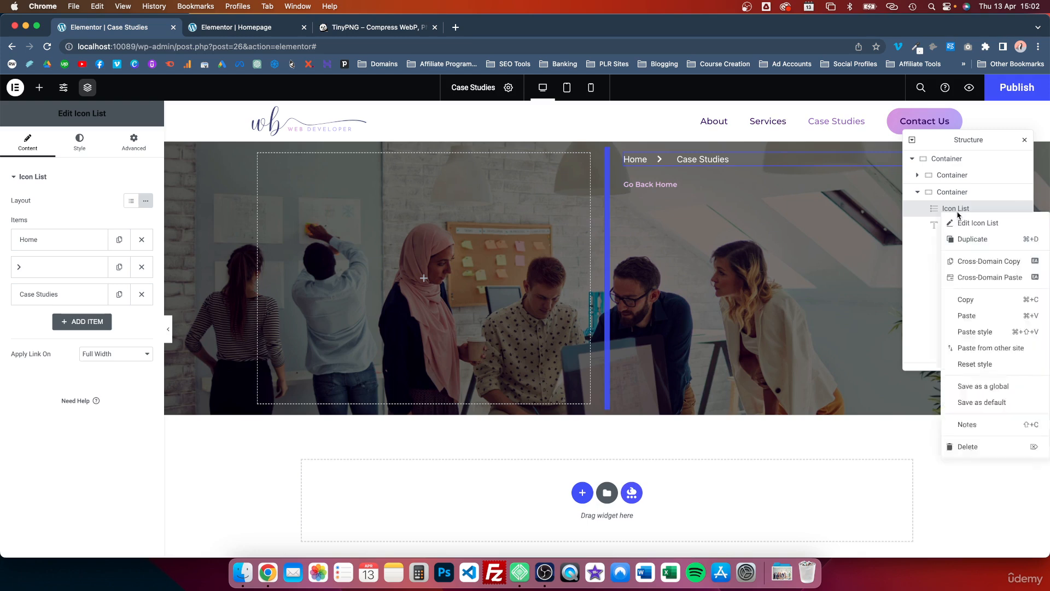
left_click(968, 447)
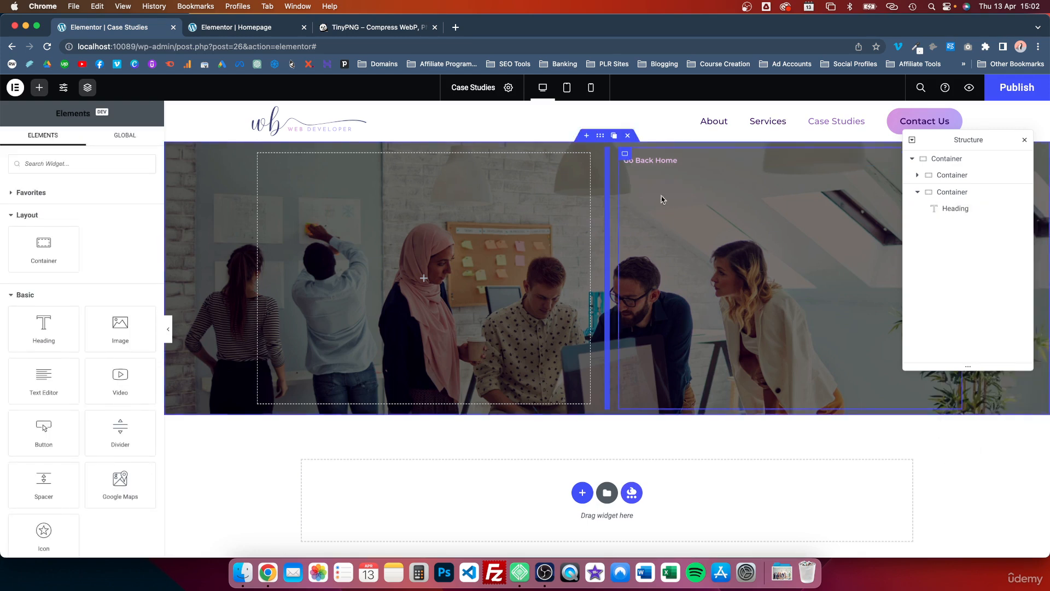
Step: Justify the content of the hero's right container to the end so "Go Back Home" sits at its bottom
left_click(625, 155)
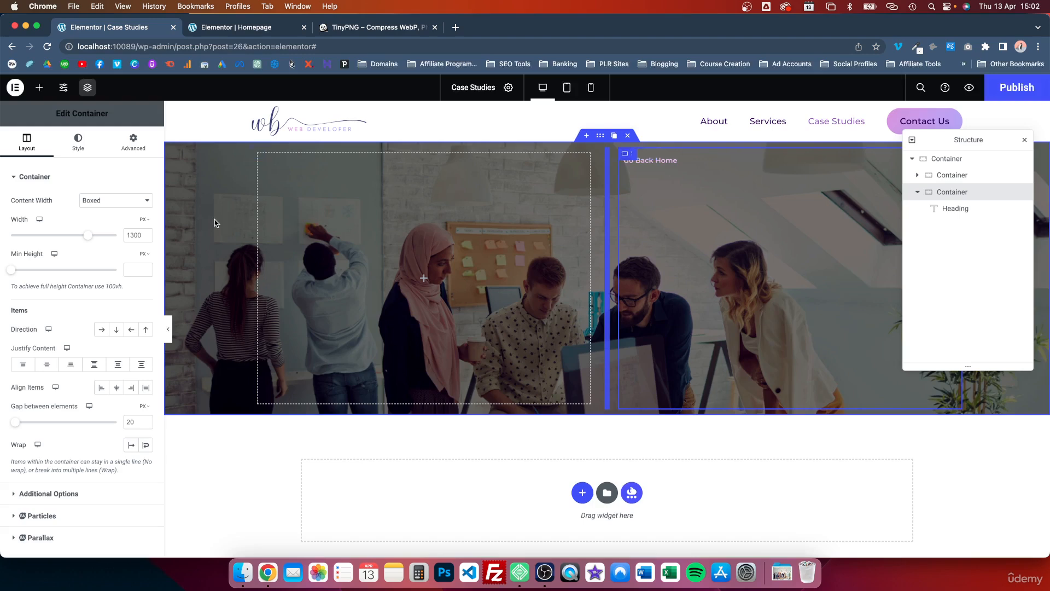
left_click(71, 365)
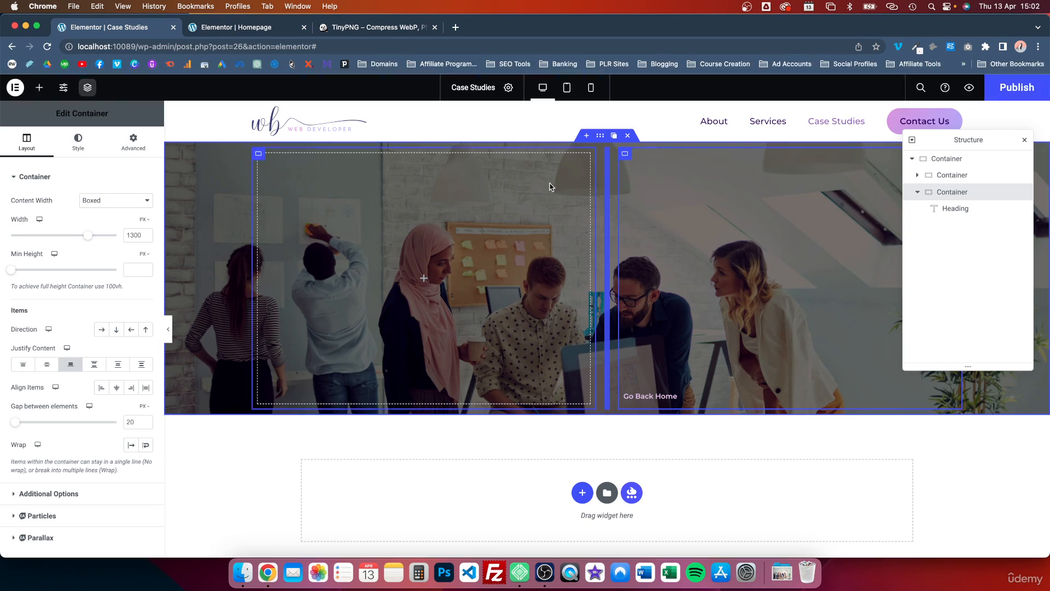
left_click(132, 141)
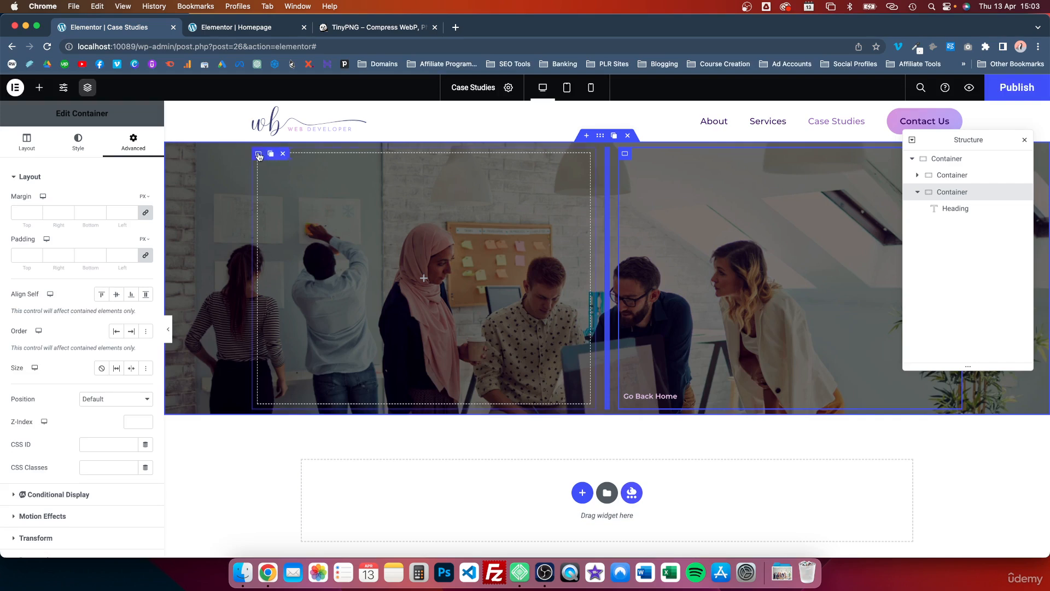
Step: Set the hero's left container to Full Width content with a width of 70%
left_click(259, 154)
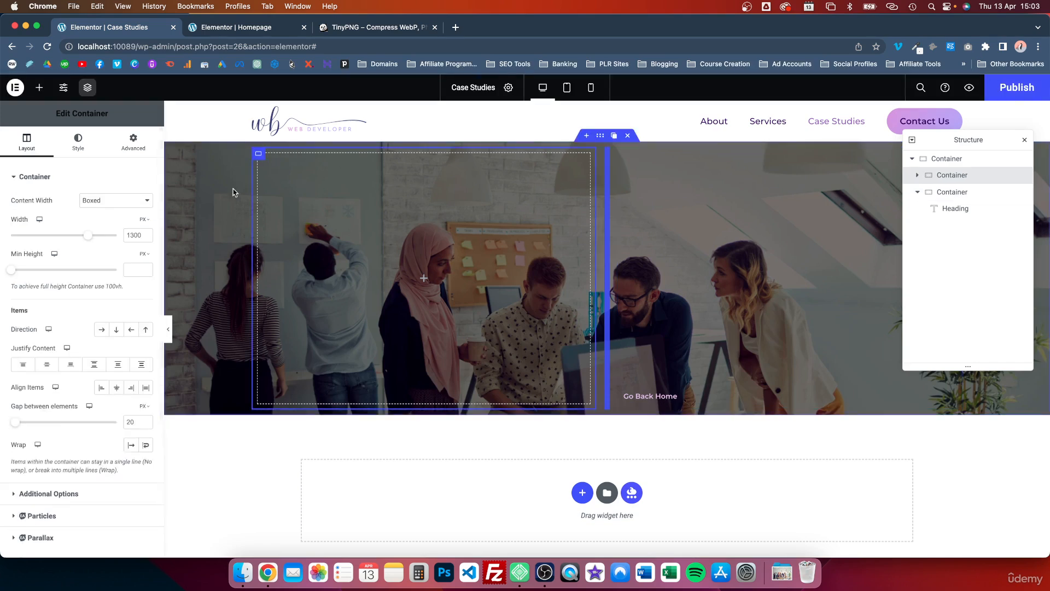
left_click(147, 203)
left_click(118, 214)
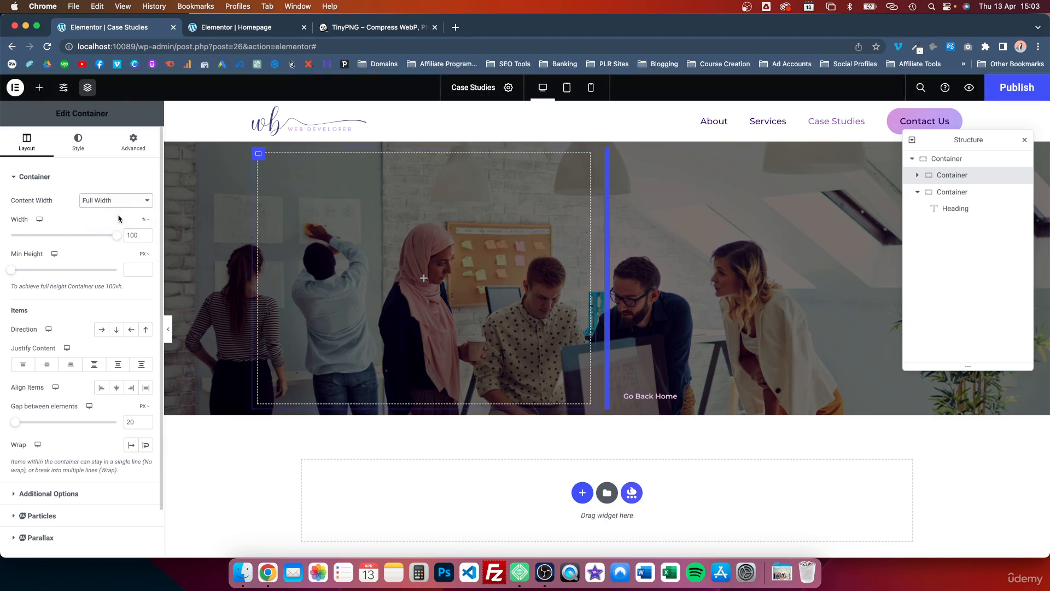
left_click_drag(117, 239, 91, 236)
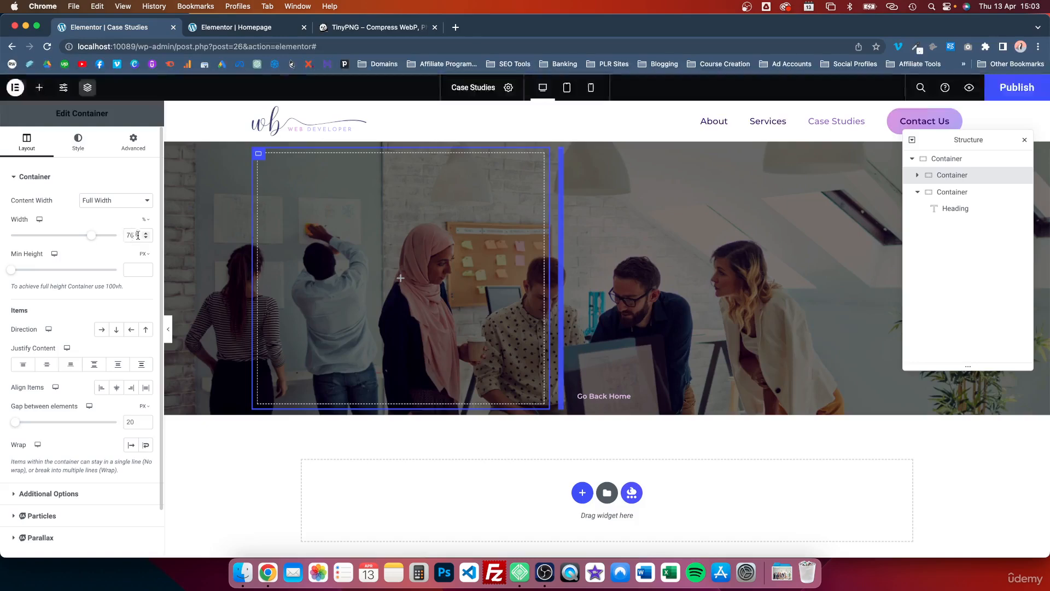
left_click(145, 238)
left_click(146, 238)
left_click(146, 238)
left_click(145, 238)
left_click(145, 238)
left_click(145, 238)
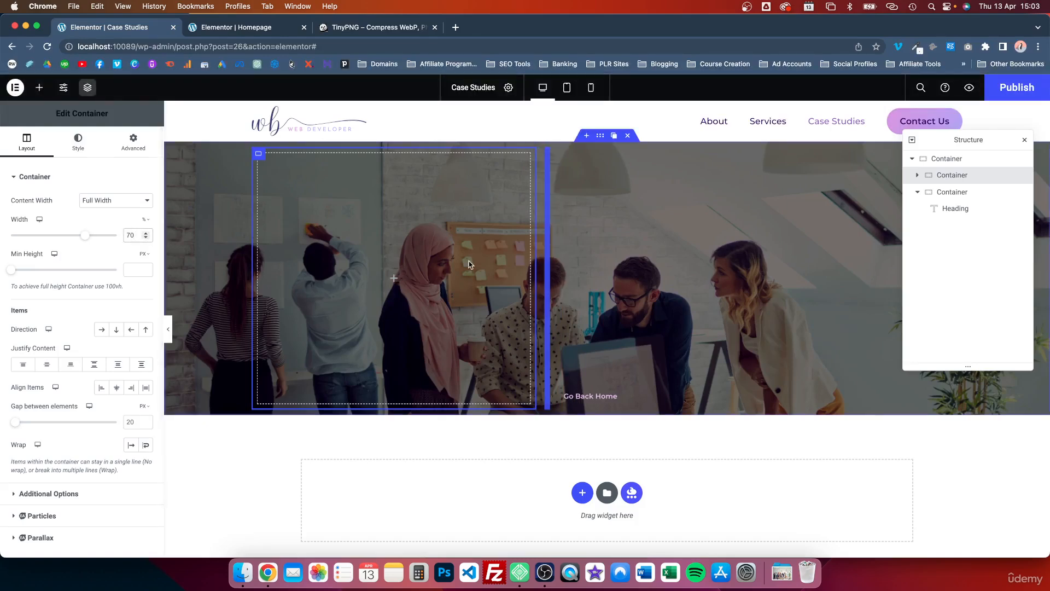
Step: Set the hero's right container to Full Width content with a width of 30%
left_click(564, 153)
left_click(133, 141)
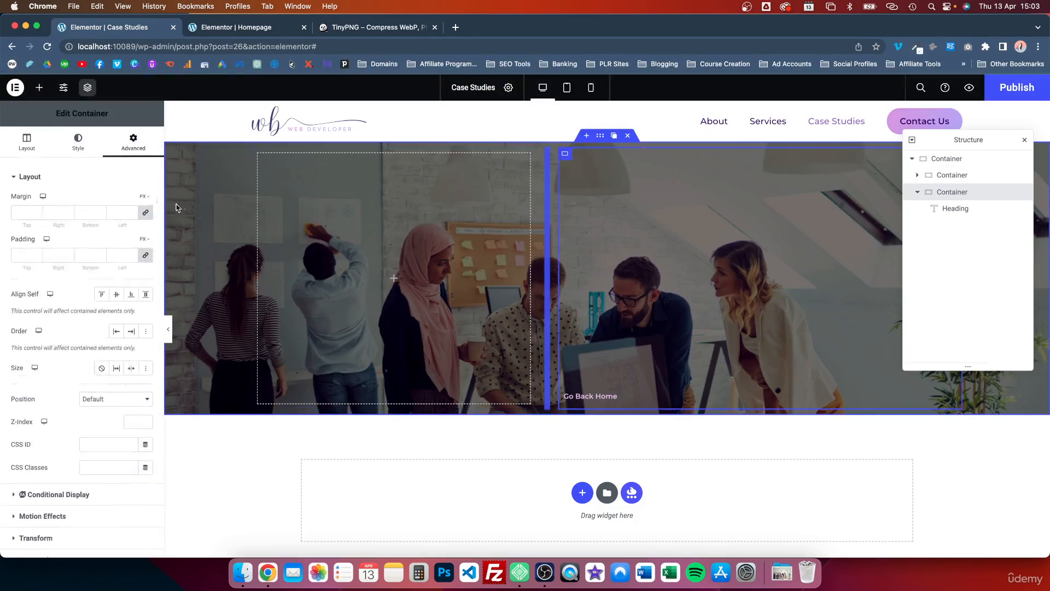
left_click(25, 146)
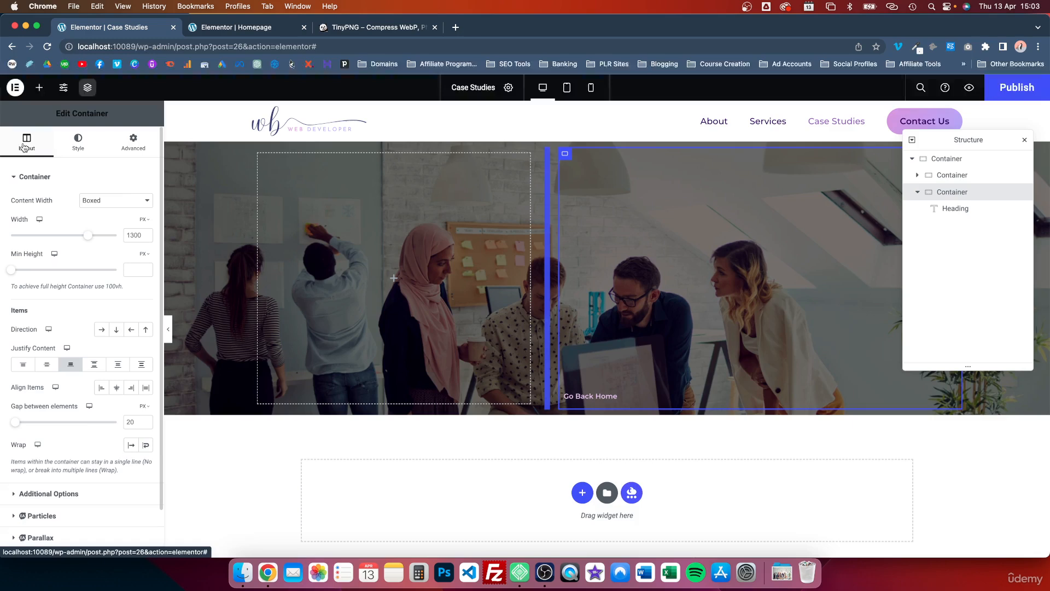
left_click(141, 202)
left_click(125, 213)
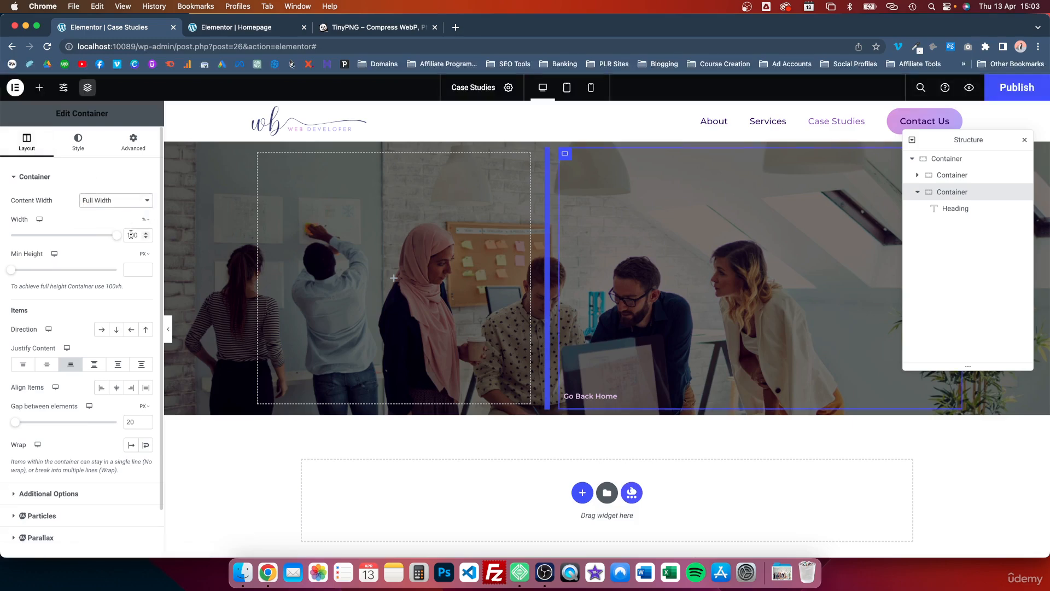
double_click(131, 235)
type("30")
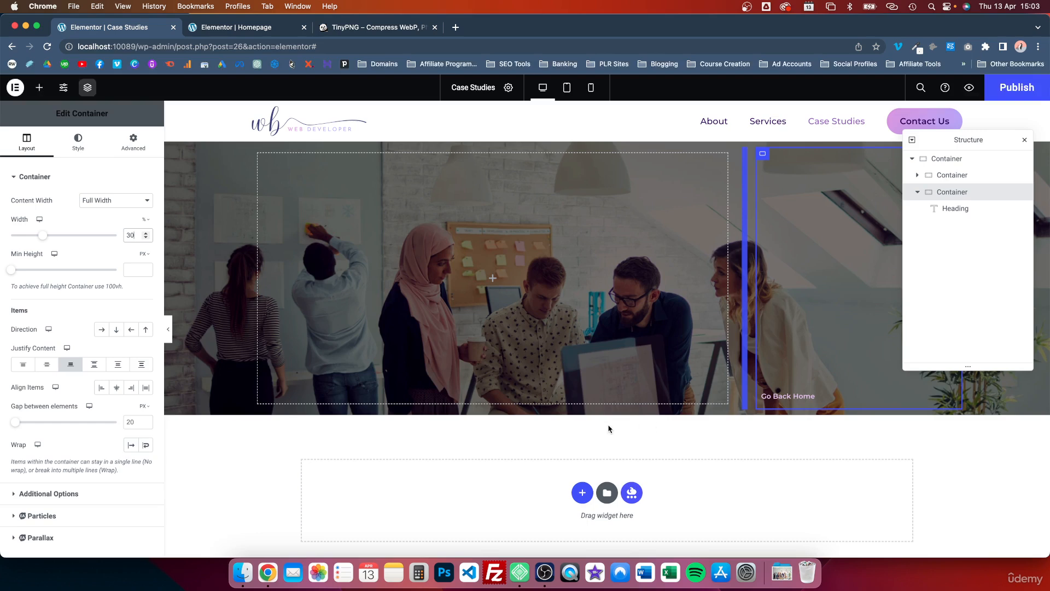
Step: Add a row-direction container below the hero and fill it with two side-by-side nested containers, duplicating the first
left_click(582, 495)
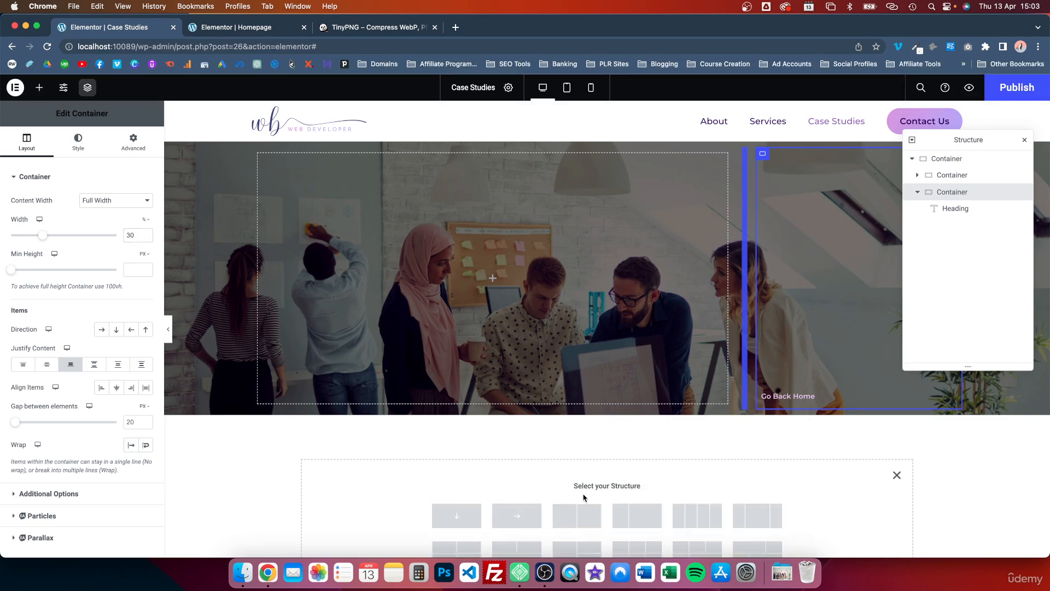
scroll(583, 497, "down", 2)
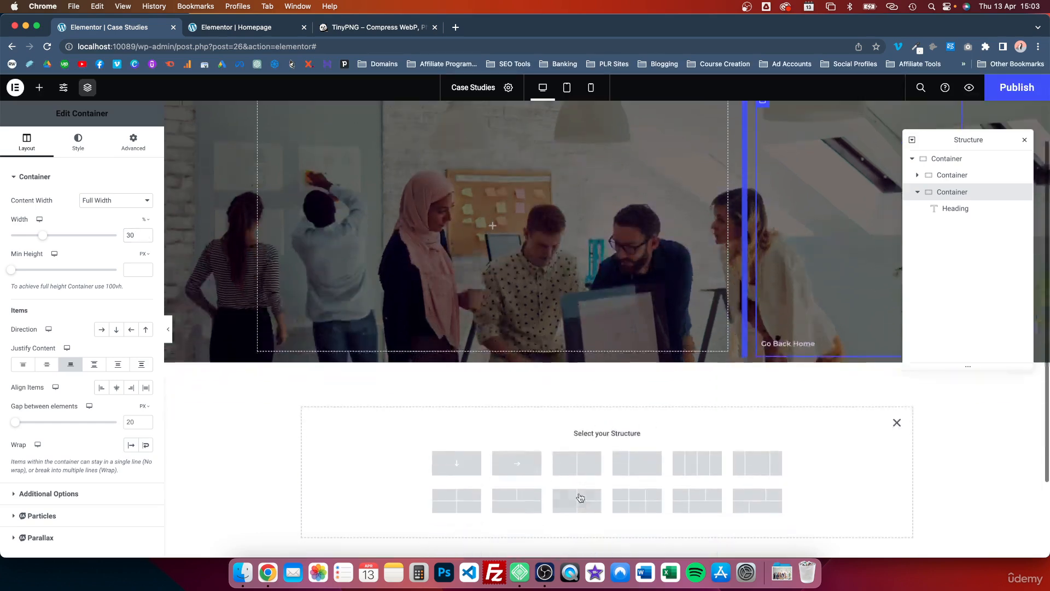
left_click(511, 468)
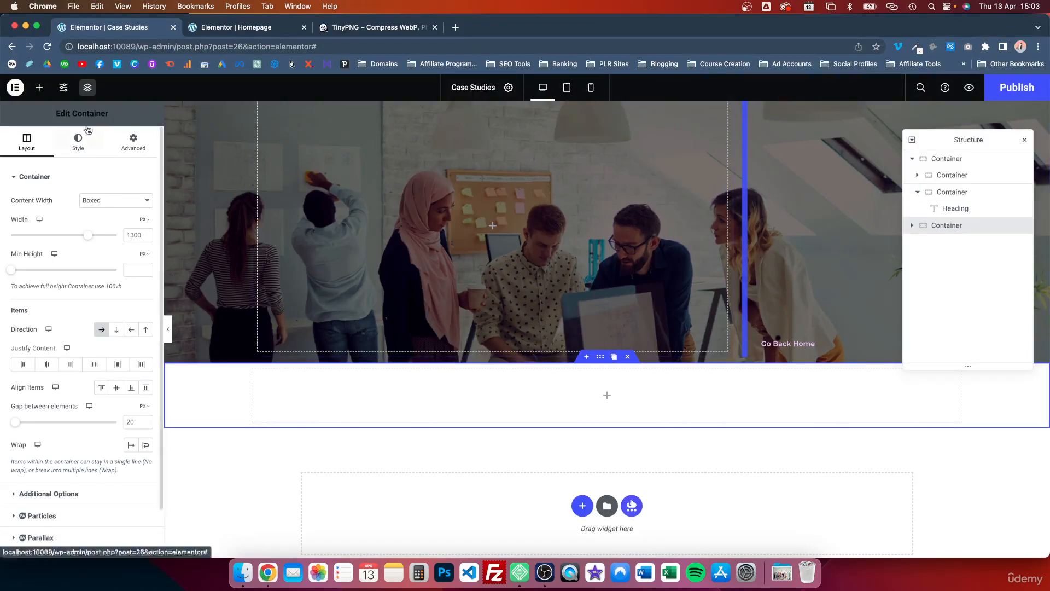
left_click(36, 89)
left_click_drag(44, 249, 372, 378)
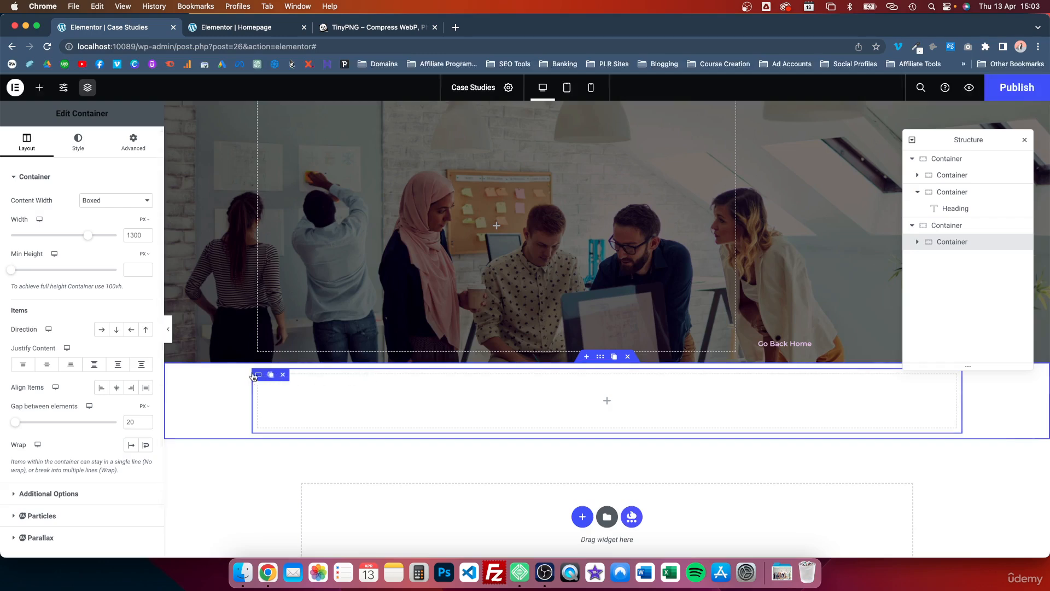
left_click(272, 376)
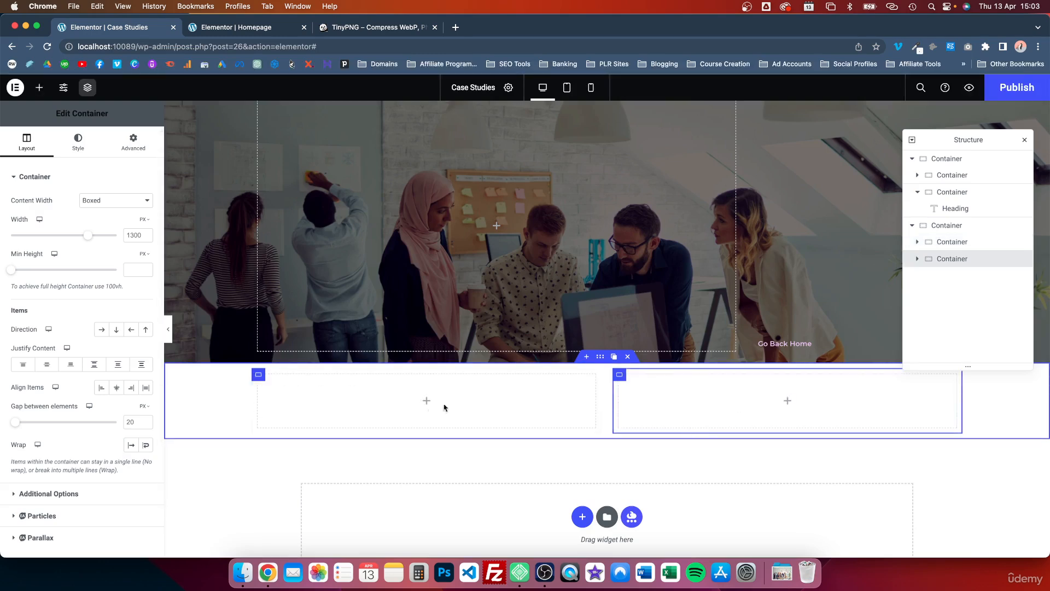
scroll(697, 372, "up", 2)
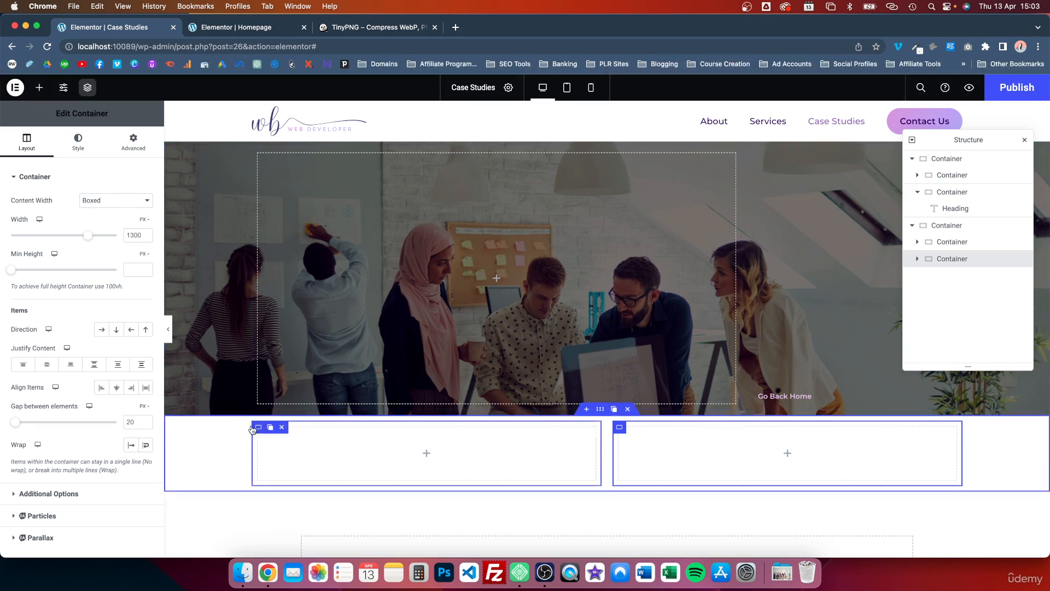
Step: Set the left nested container below the hero to Full Width content with a width of 70%
left_click(256, 430)
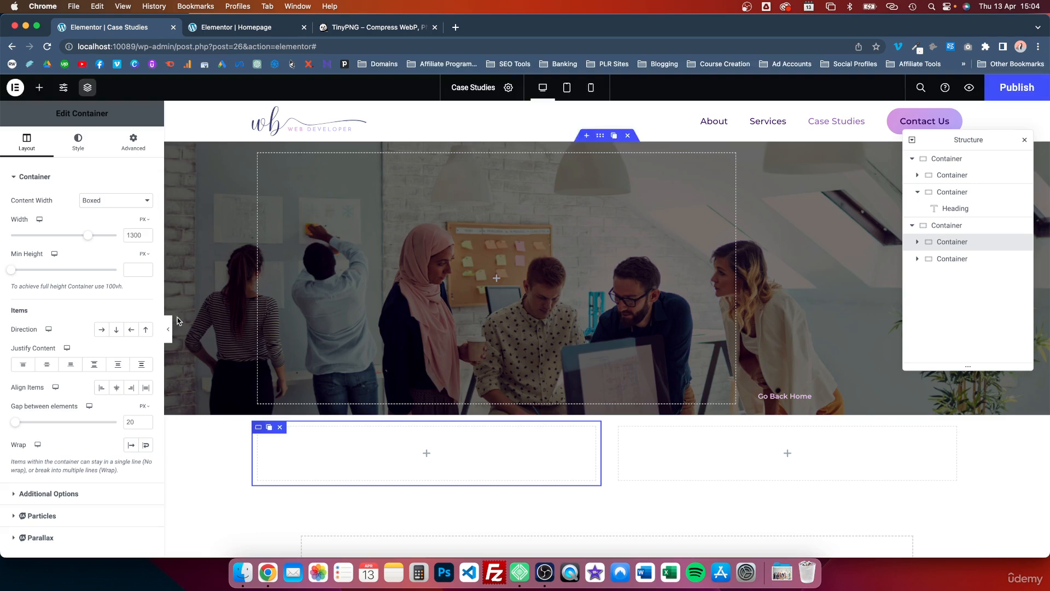
left_click(114, 201)
left_click(111, 212)
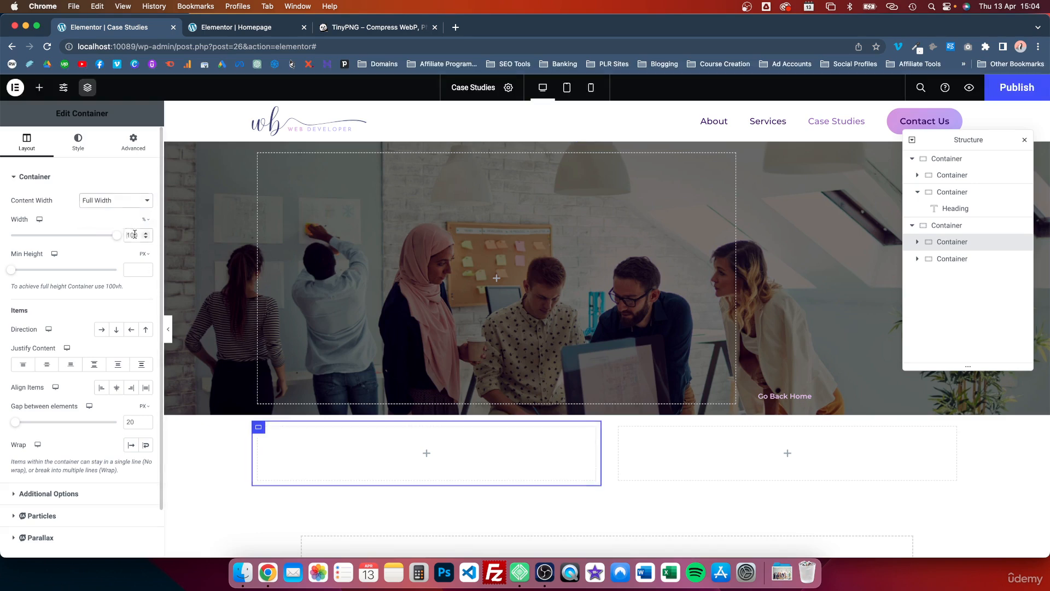
double_click(135, 234)
type("70")
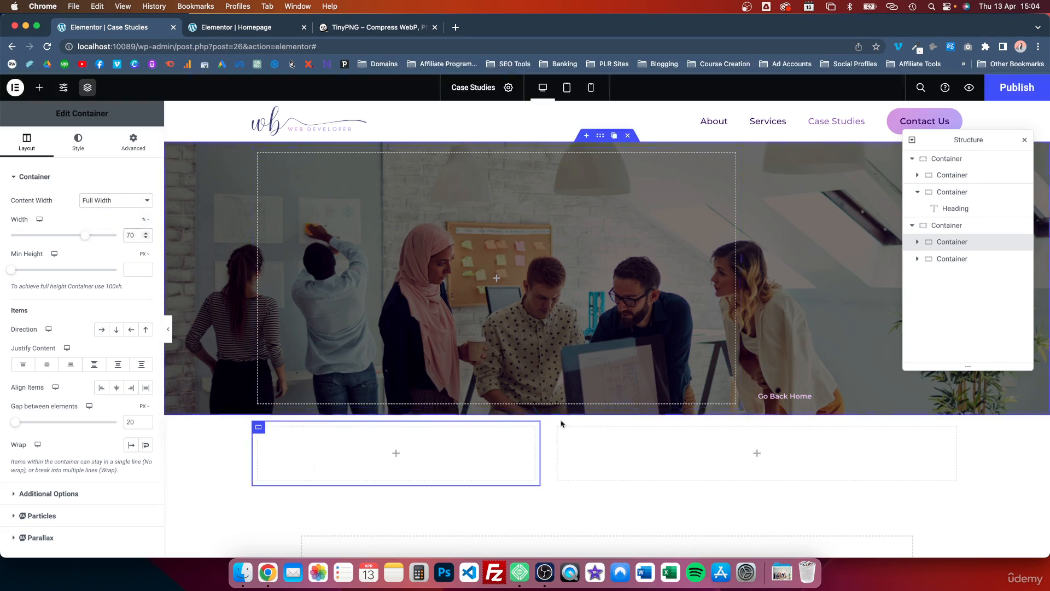
Step: Set the right nested container below the hero to Full Width content with a width of 30%
left_click(558, 427)
left_click(114, 200)
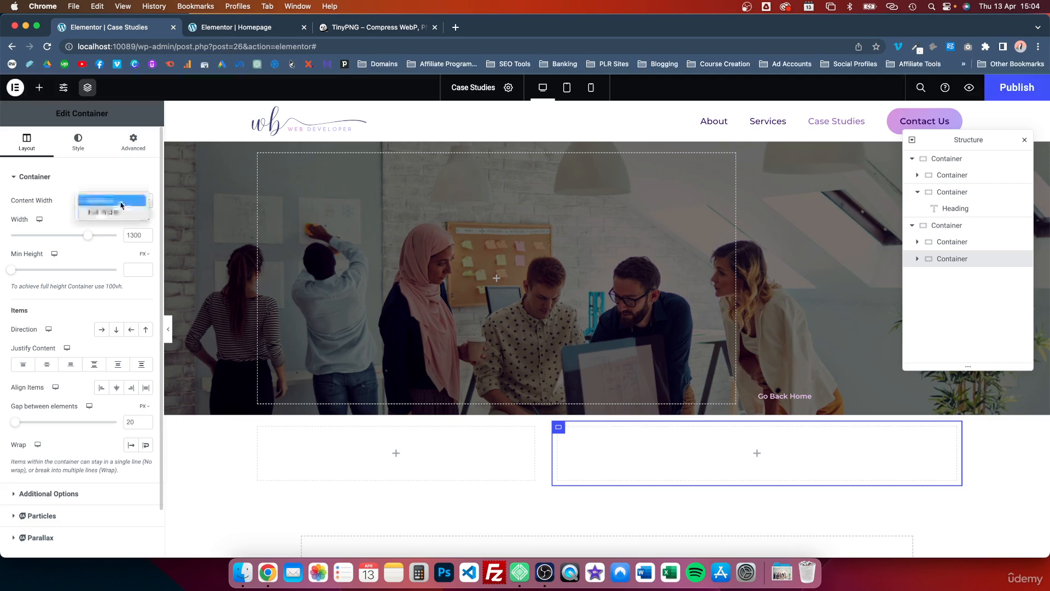
left_click(119, 212)
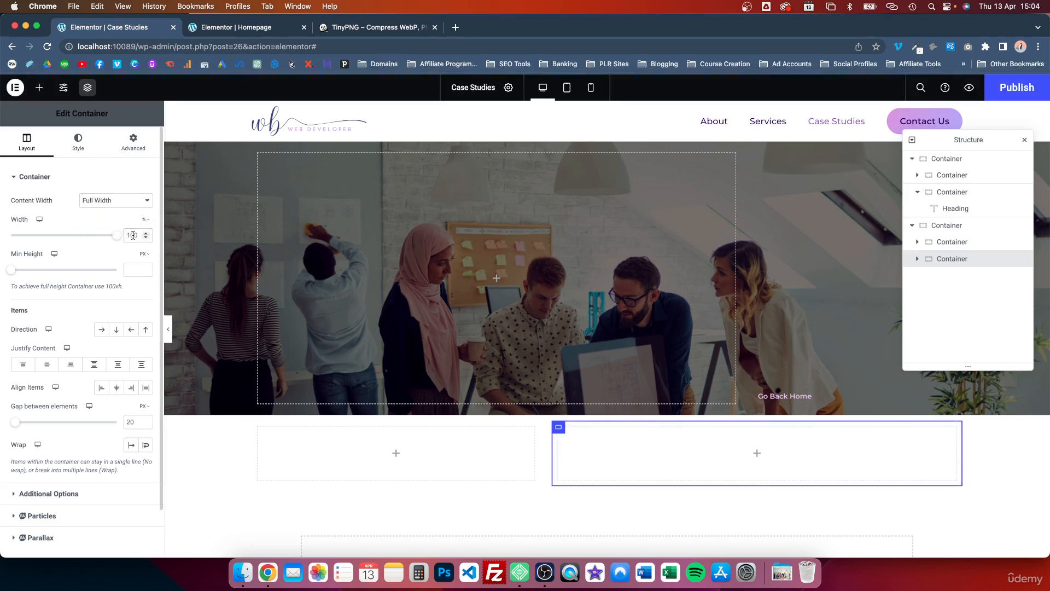
double_click(133, 236)
type("30")
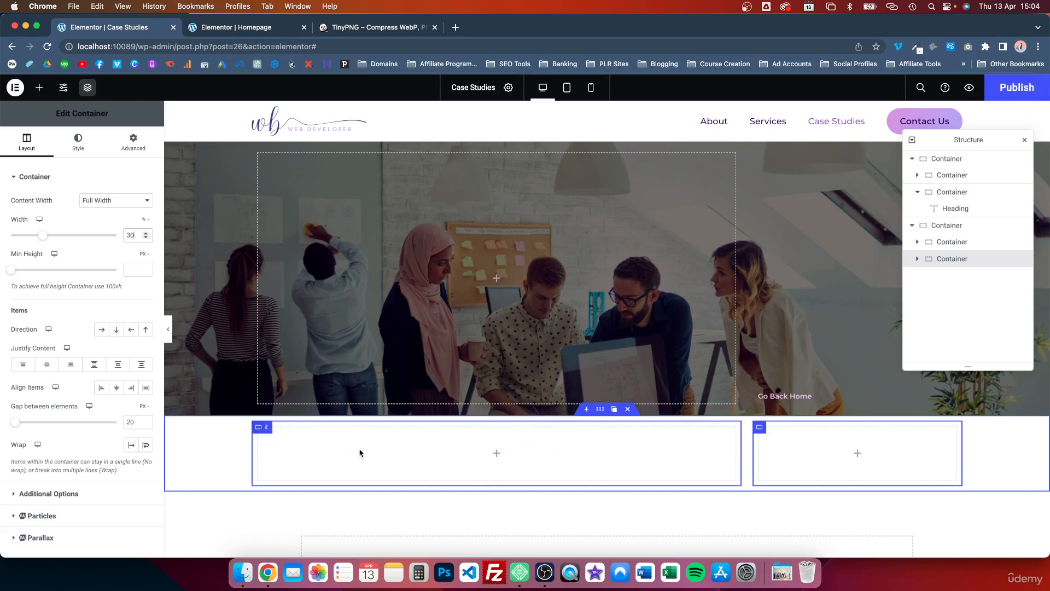
Step: Give the left nested container below the hero a classic background in white, #FFFFFF
left_click(259, 428)
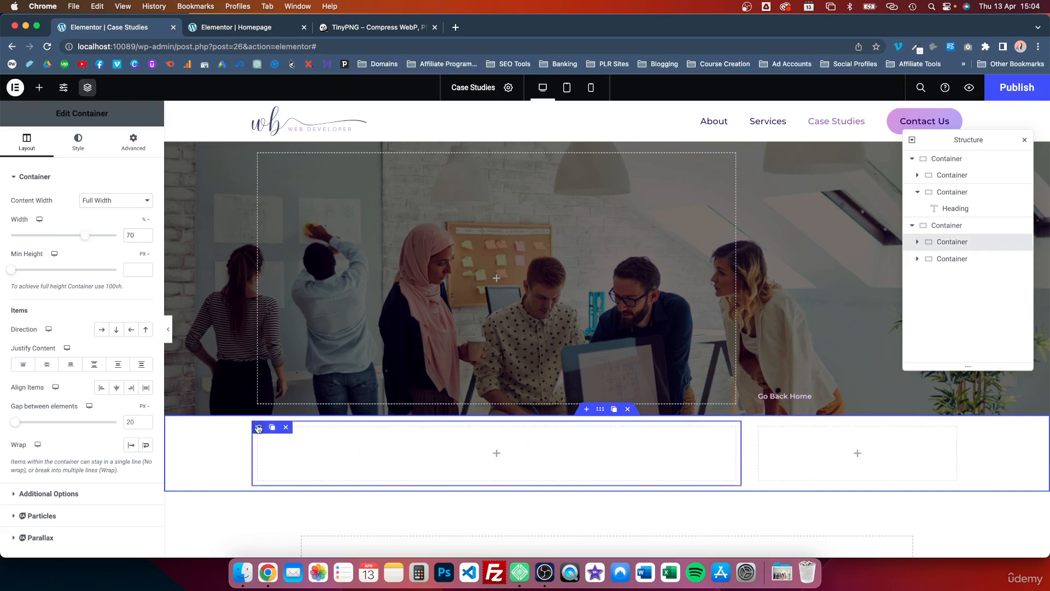
left_click(78, 143)
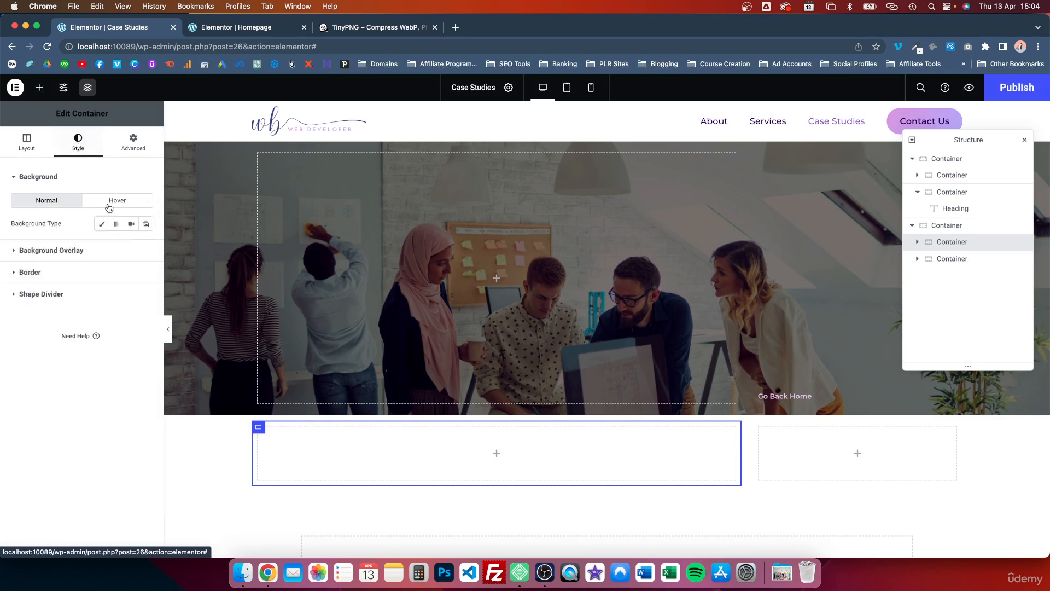
left_click(102, 223)
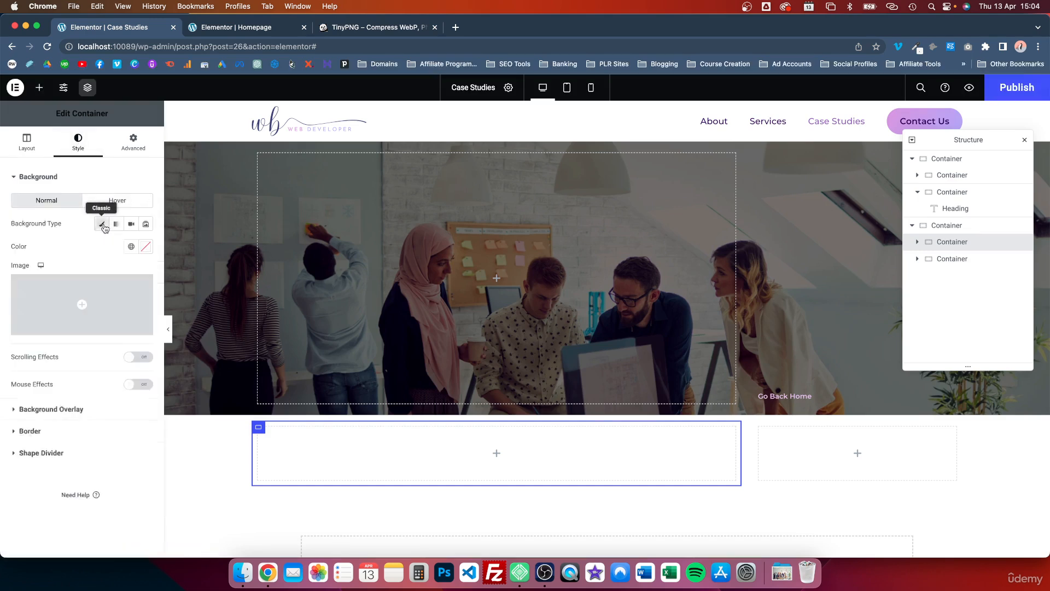
left_click(146, 246)
left_click(47, 309)
left_click_drag(47, 309, 1, 271)
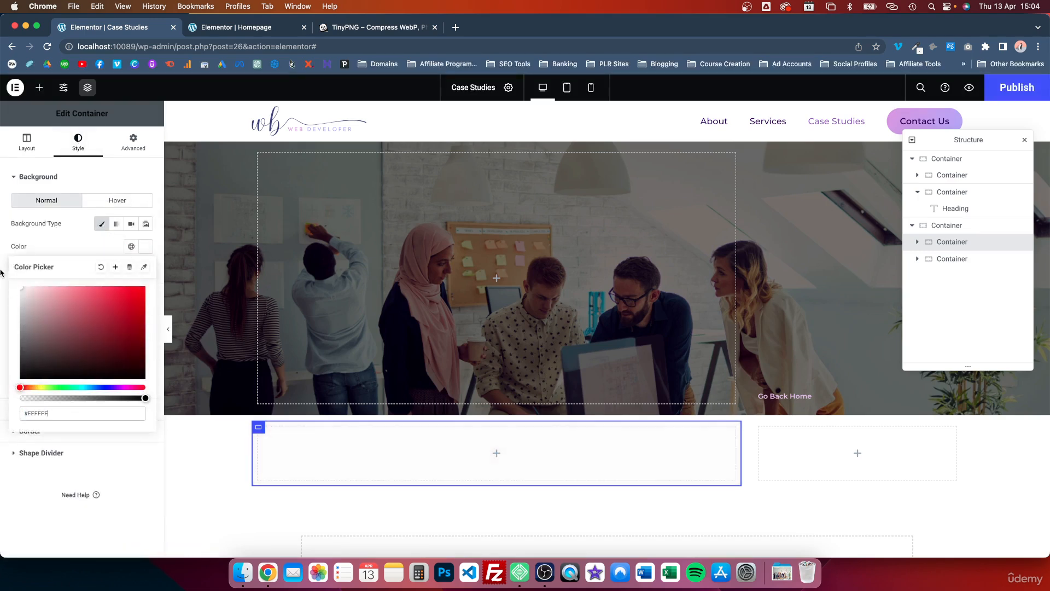
Step: Unlink the white container's margin values and lower its top margin to -24 px
left_click(132, 141)
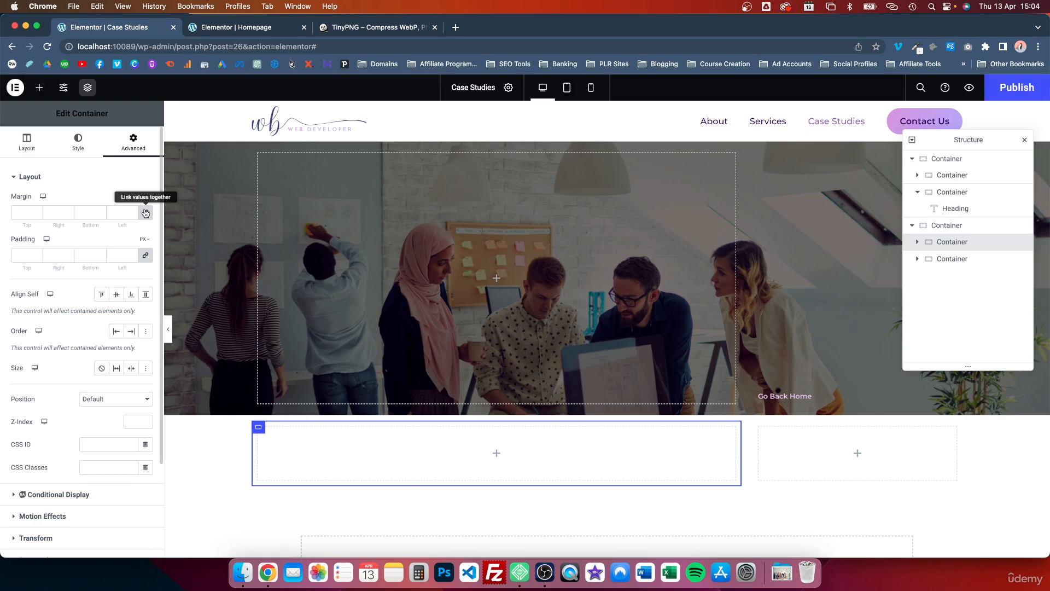
left_click(146, 213)
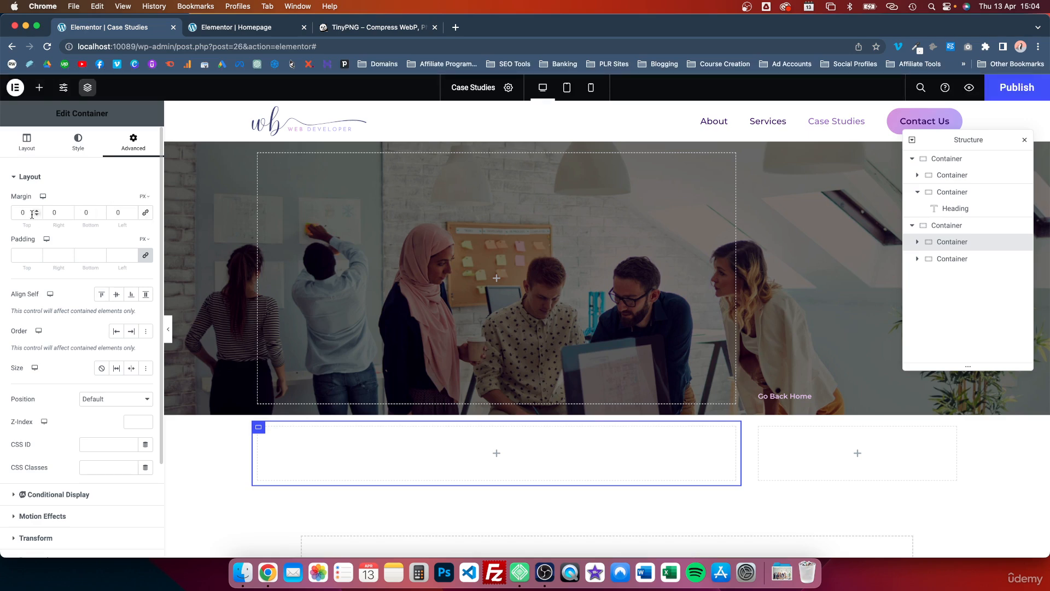
left_click(36, 215)
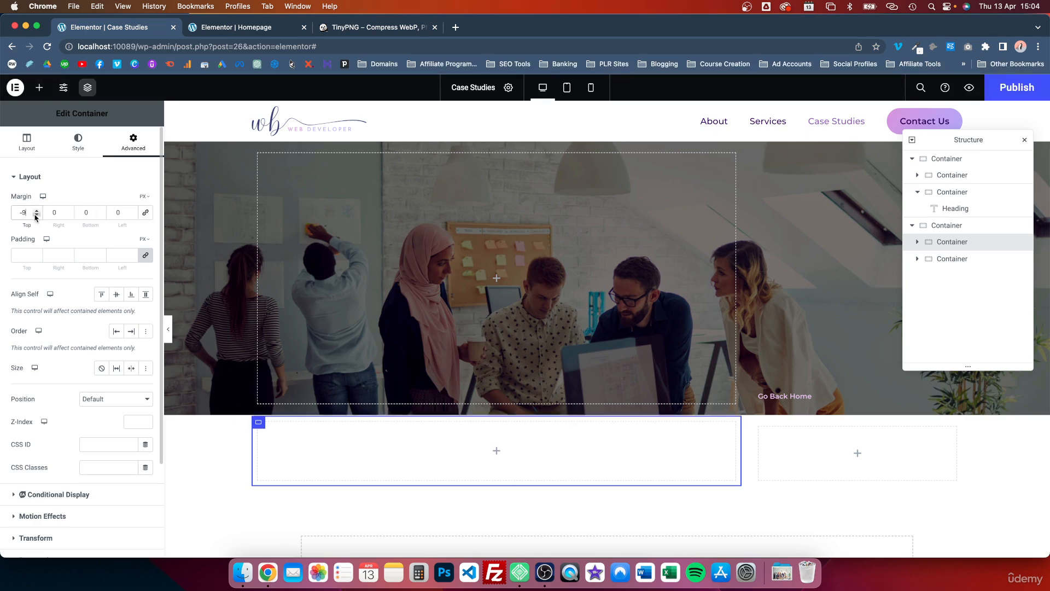
left_click(36, 217)
left_click(37, 217)
left_click(36, 217)
left_click(36, 217)
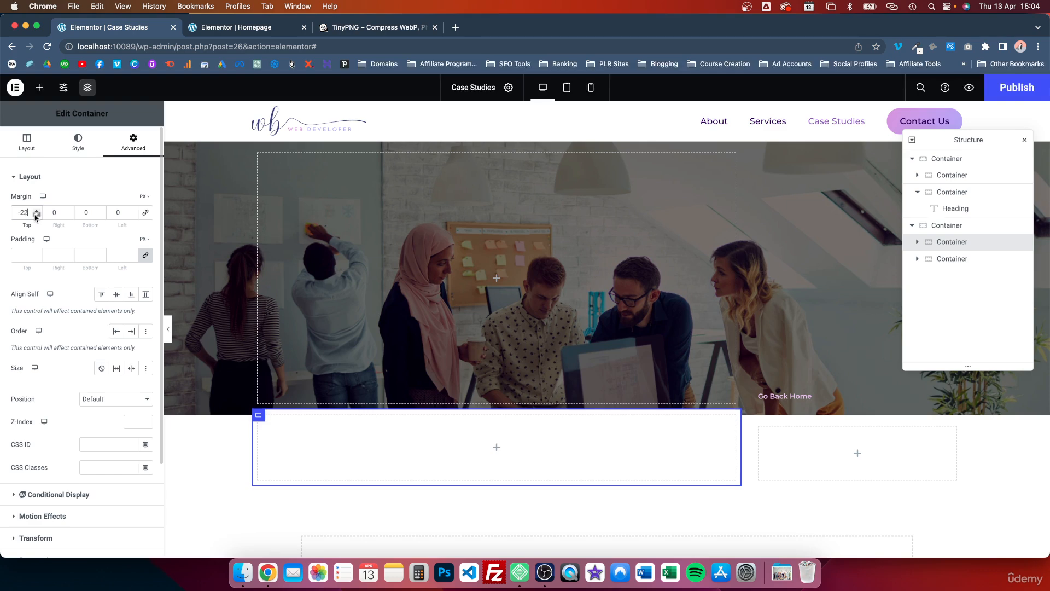
left_click(36, 217)
left_click(36, 216)
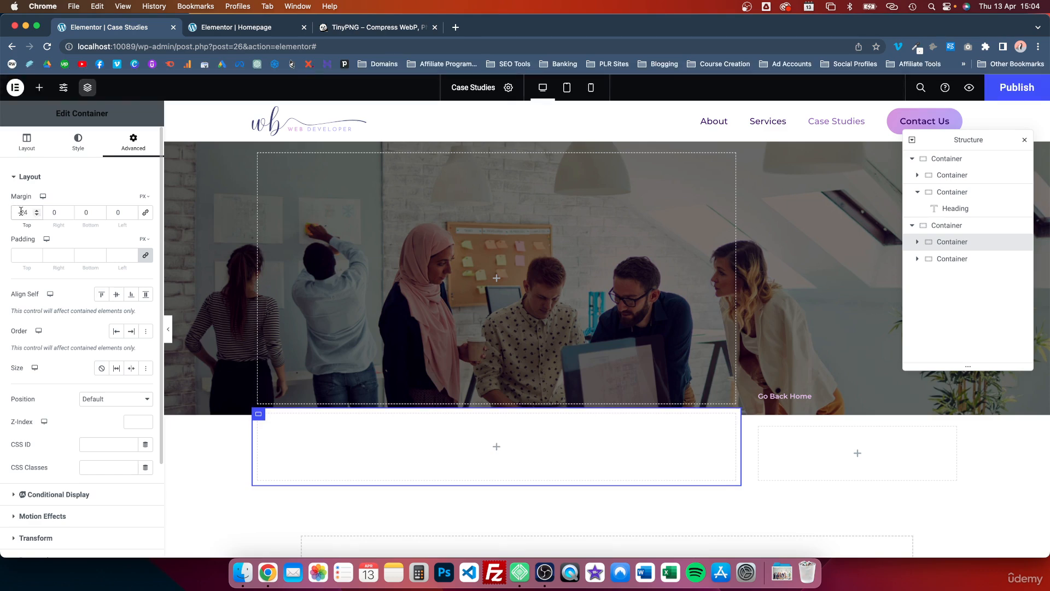
Step: Set the white container's top margin to -120 px
left_click(21, 211)
type("1")
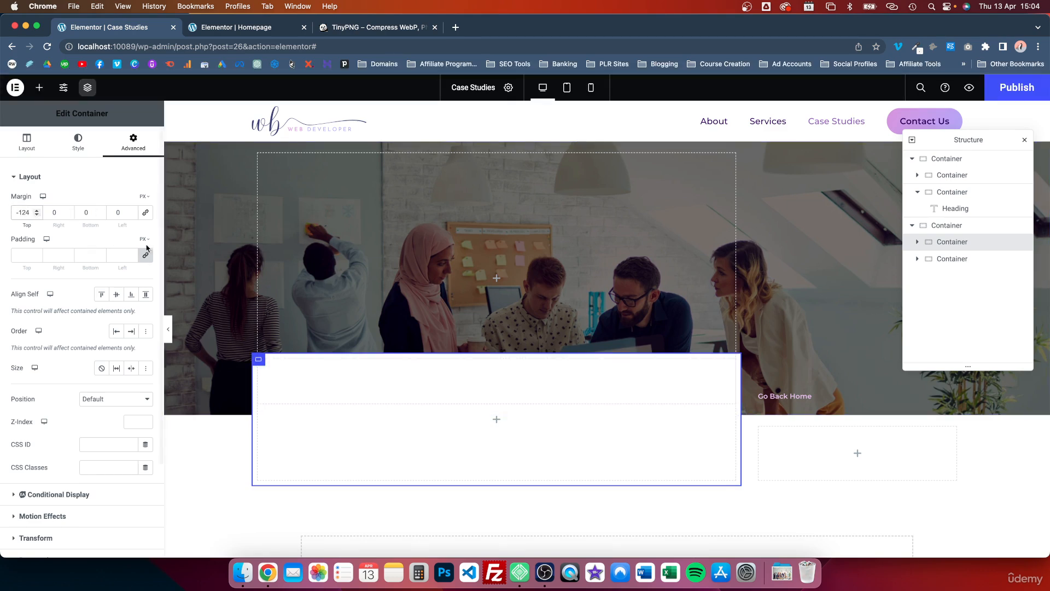
key("BackSpace")
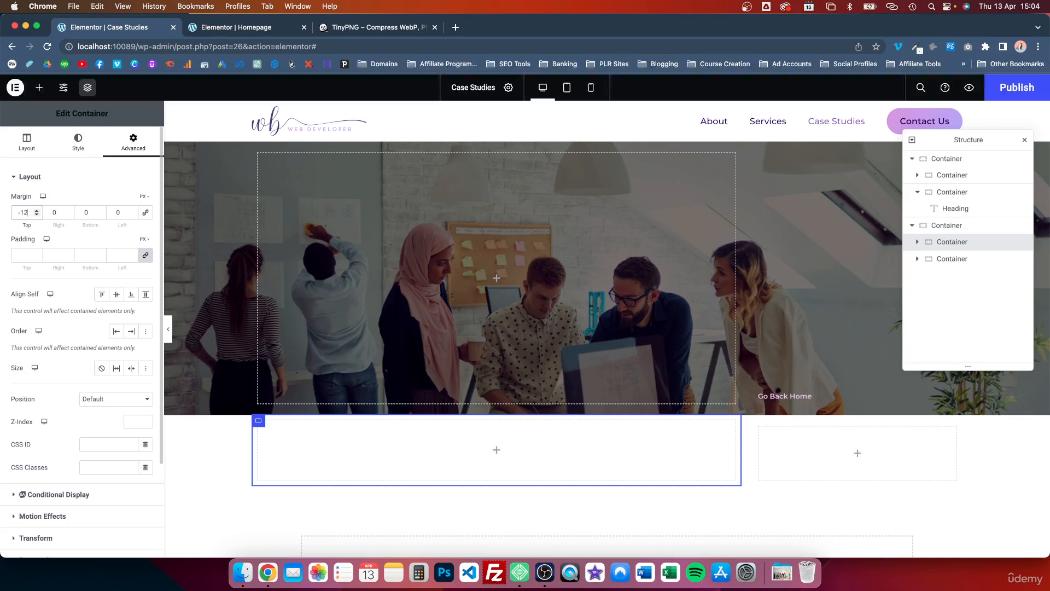
type("0")
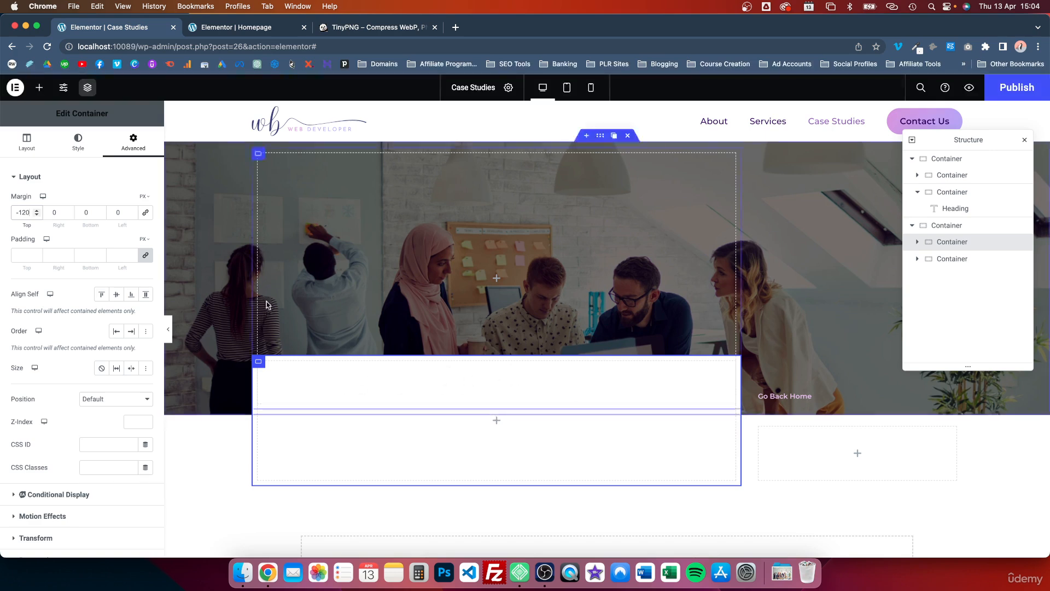
Step: Add a Heading widget inside the white container that overlaps the hero image
left_click(42, 92)
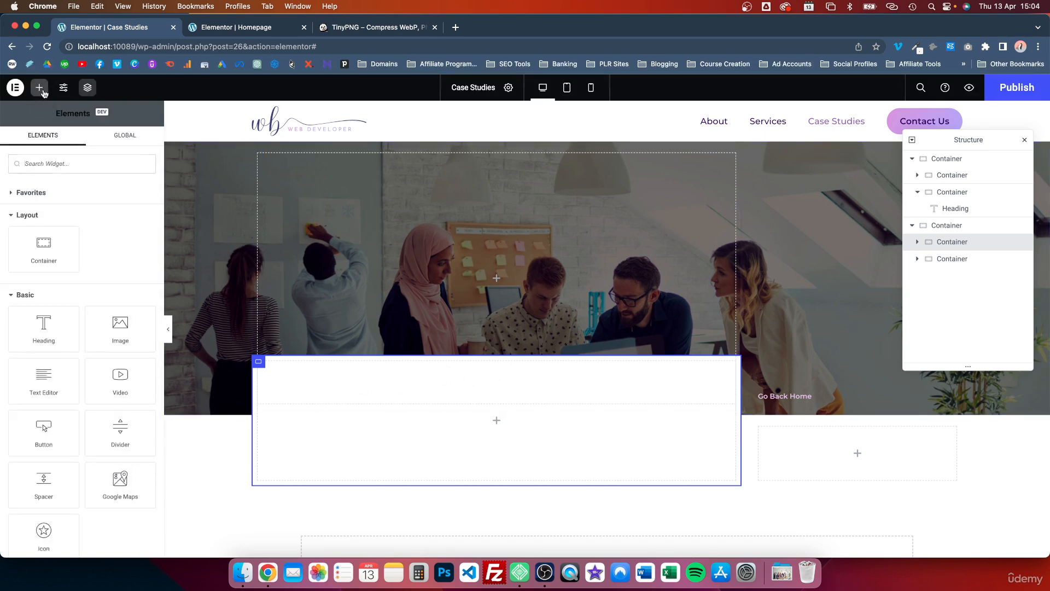
left_click_drag(51, 324, 333, 376)
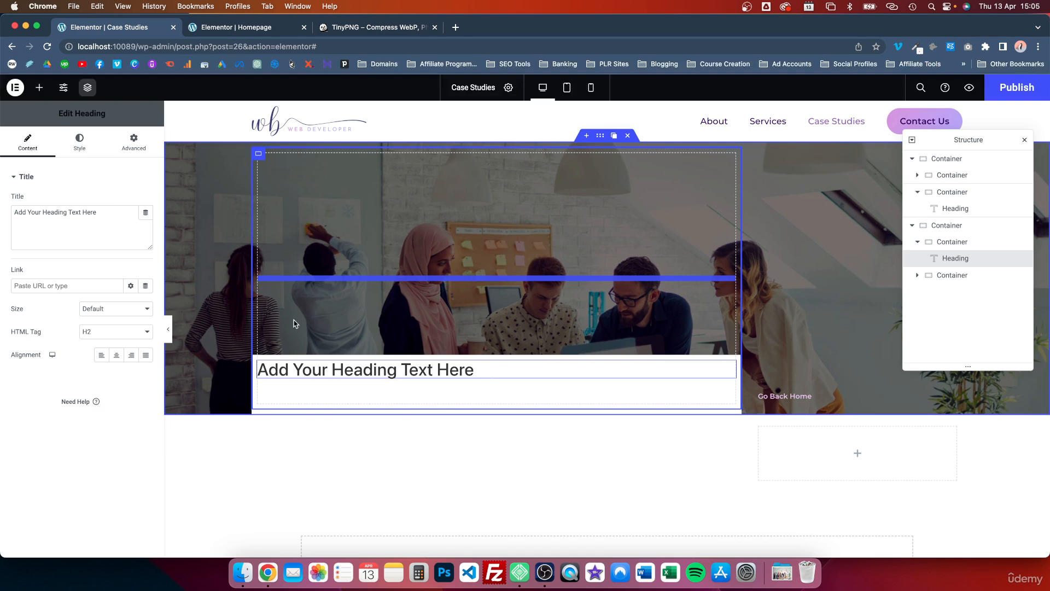
left_click(365, 372)
Step: Replace the new heading's title with "We believe in the true power of beautiful design for EVERYONE"
triple_click(78, 221)
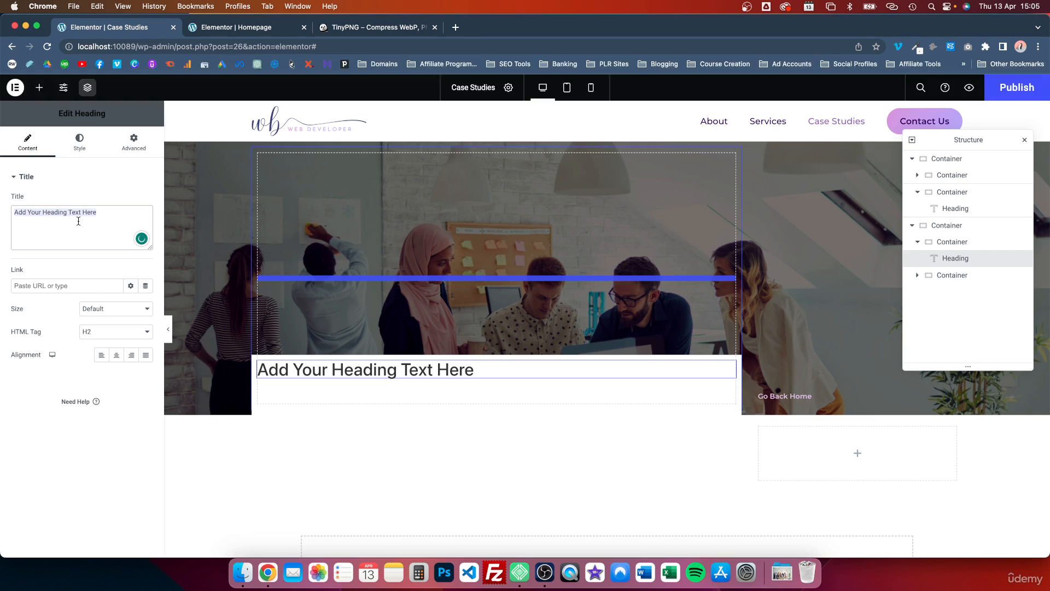
type("We")
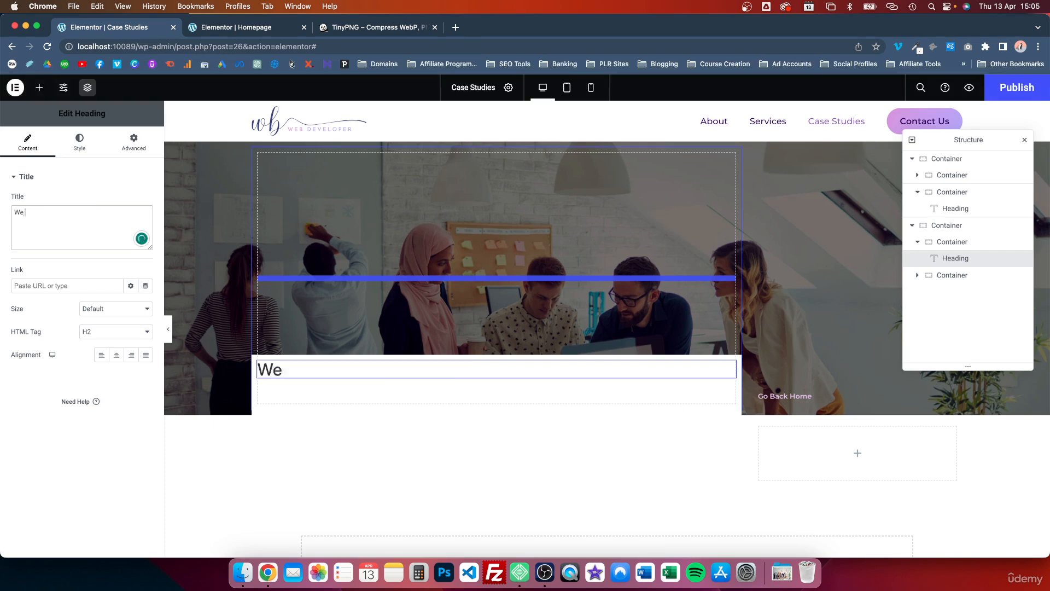
type(" believe in the power of")
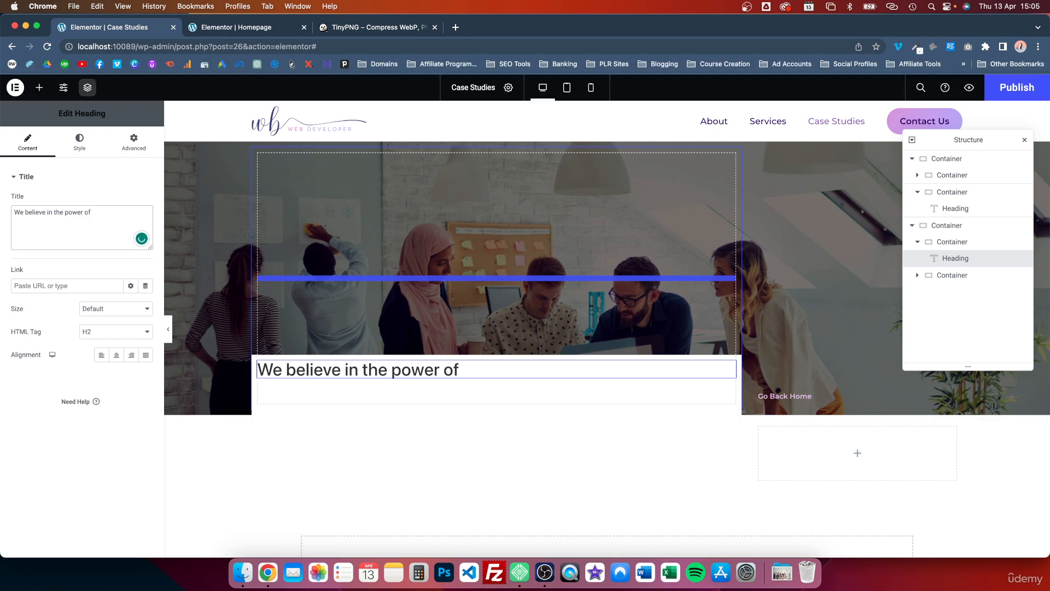
key("BackSpace")
key("BackSpace")
key("BackSpace")
key("BackSpace")
key("BackSpace")
key("BackSpace")
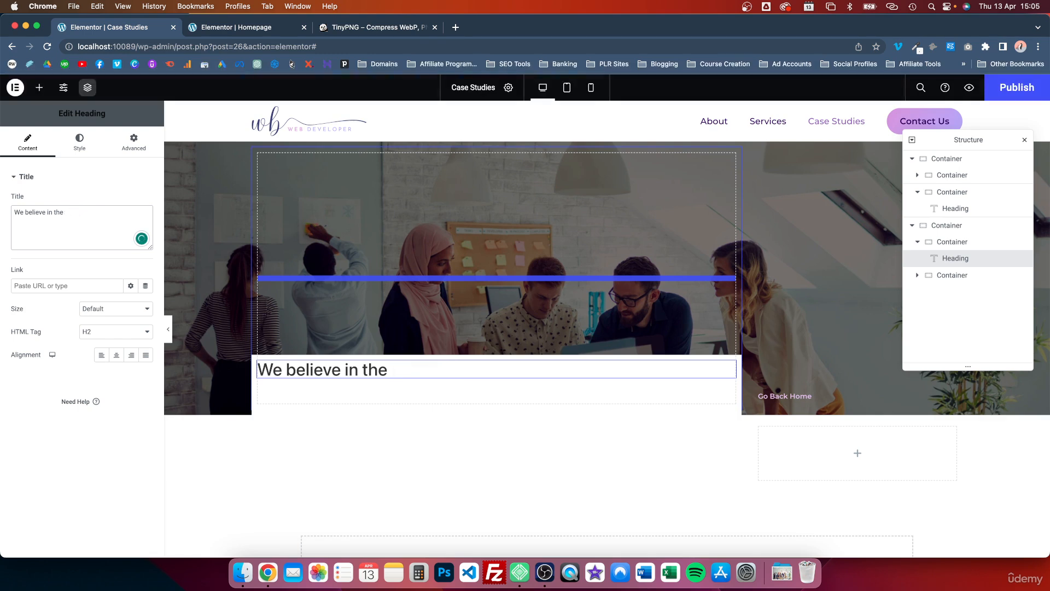
type("true power of beautiful")
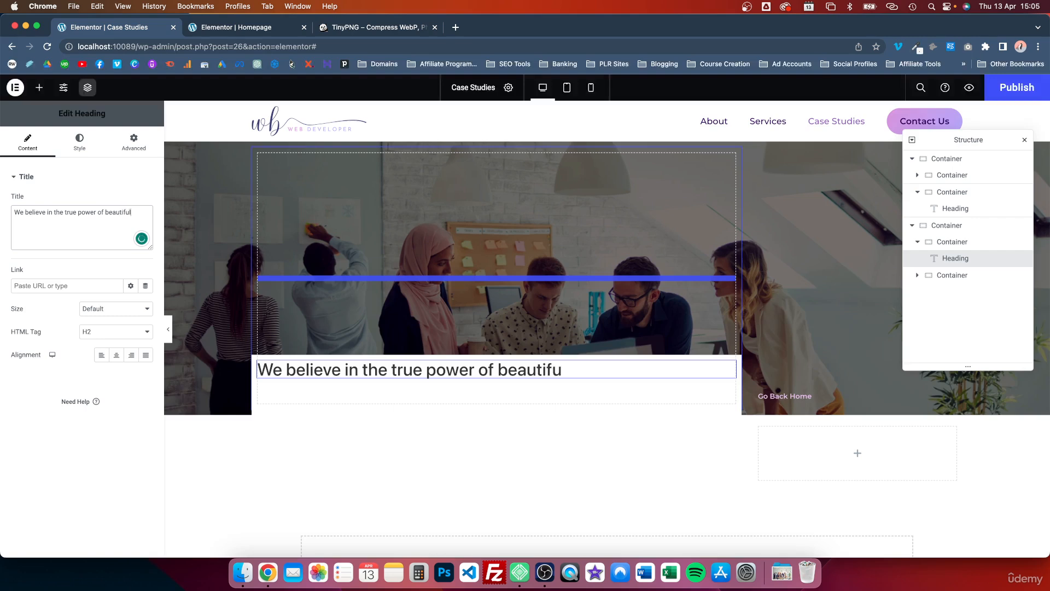
type(" design for ")
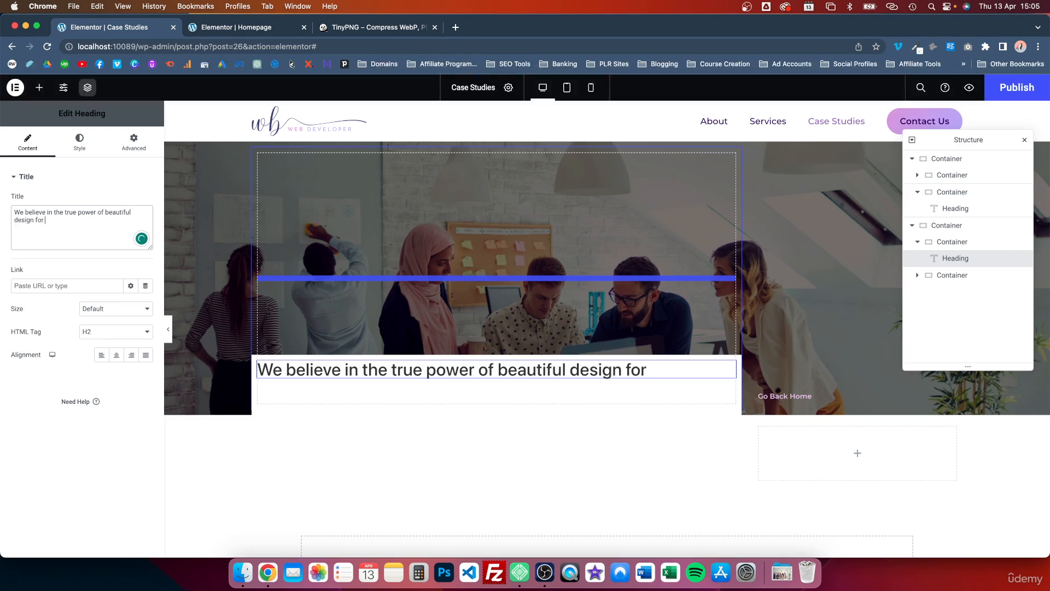
type("EVERYONE")
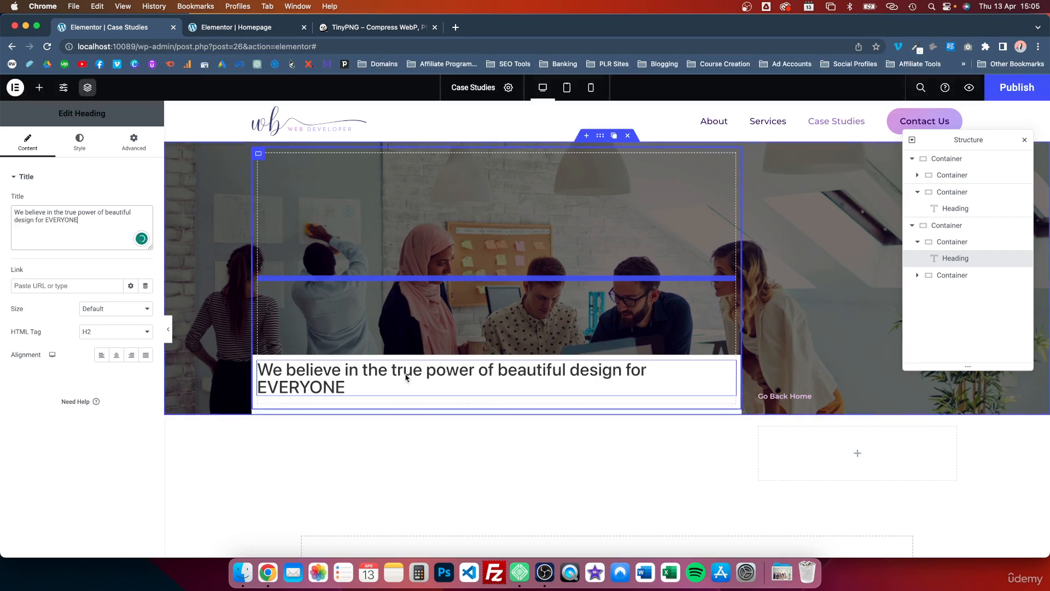
Step: Keep the heading as H2 and apply the global Accent text color and the global Montserrat Semi Bold typography preset
left_click(133, 336)
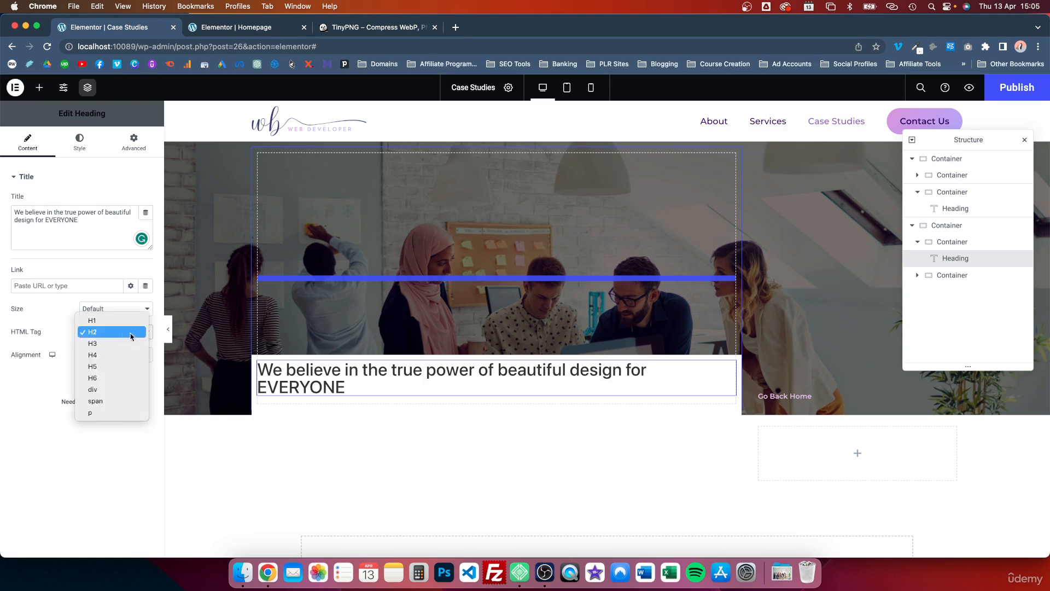
left_click(116, 333)
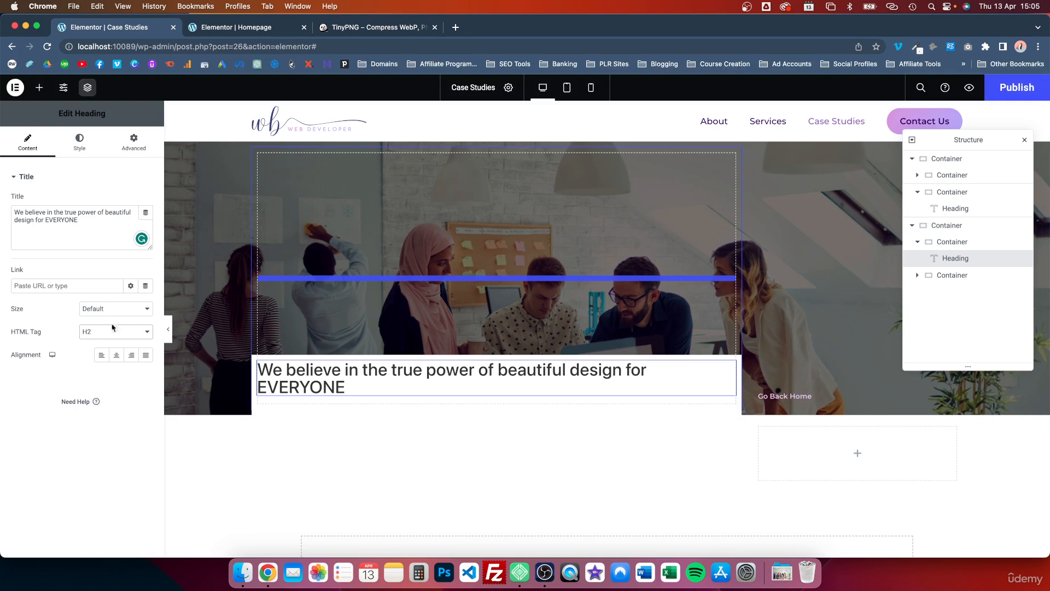
left_click(80, 144)
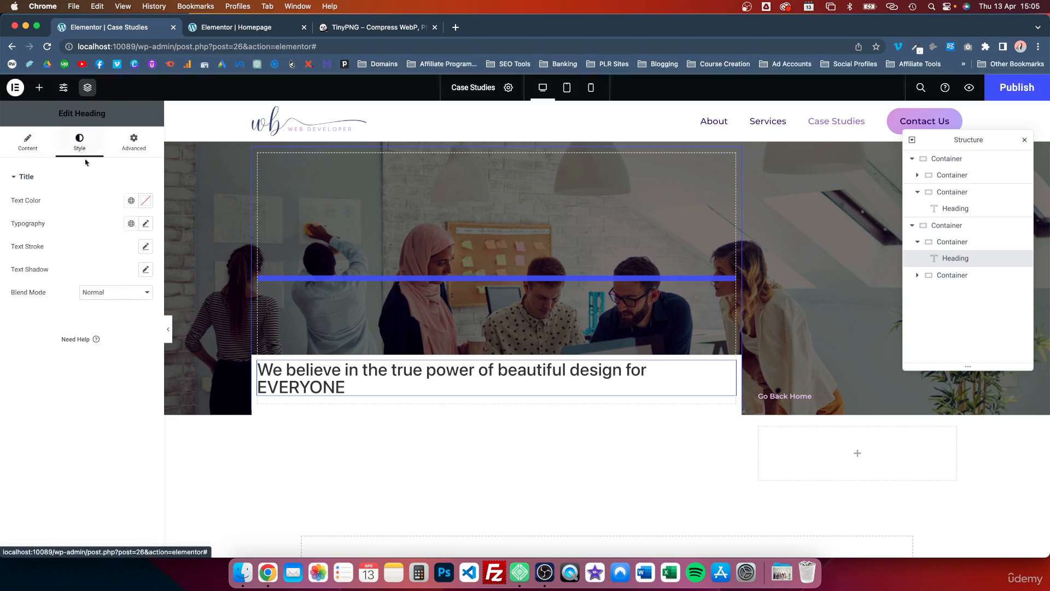
left_click(130, 201)
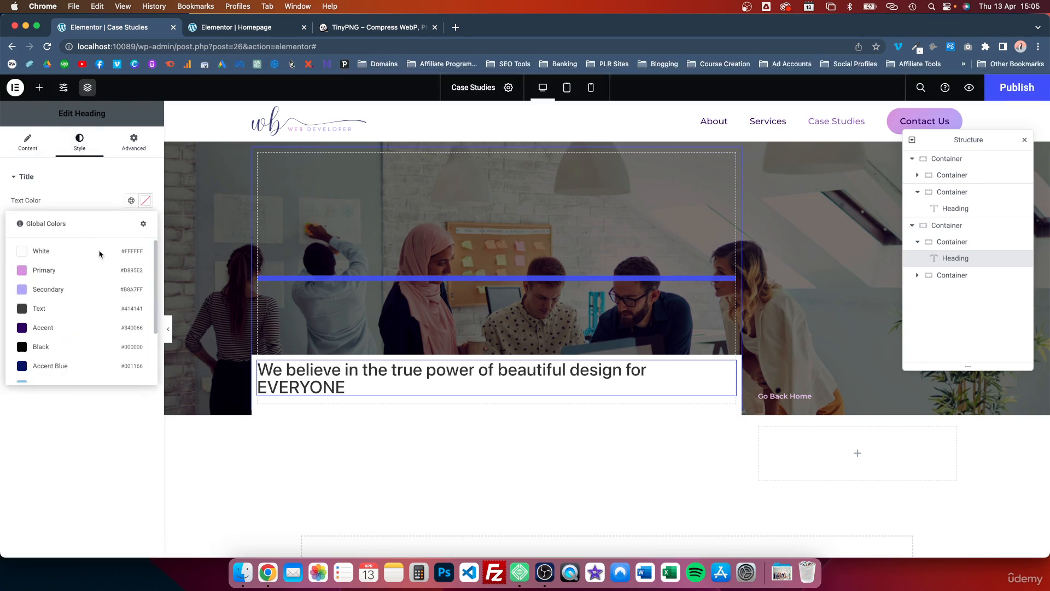
left_click(62, 329)
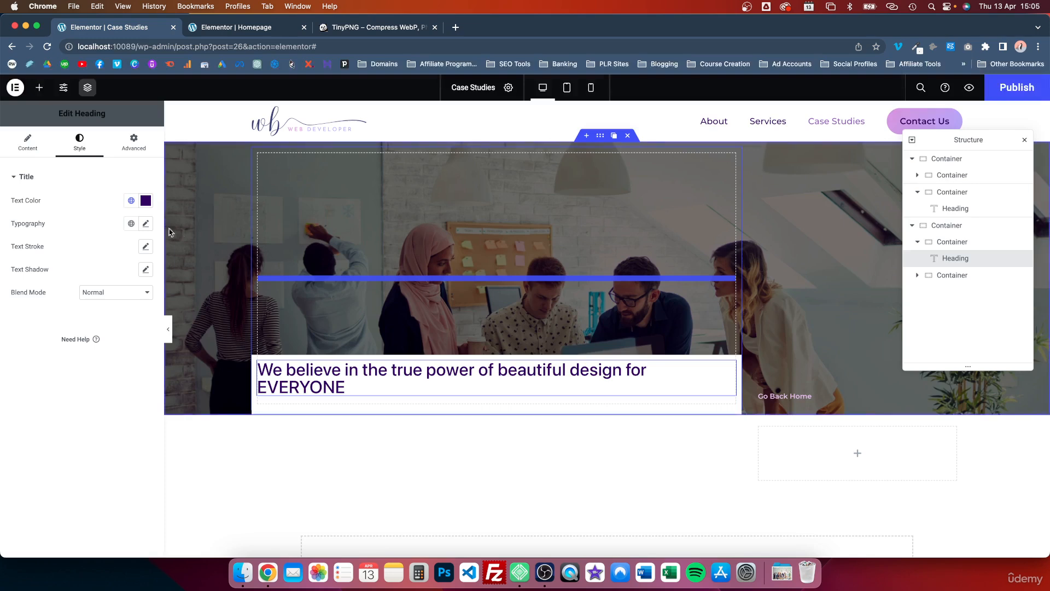
left_click(131, 224)
left_click(77, 277)
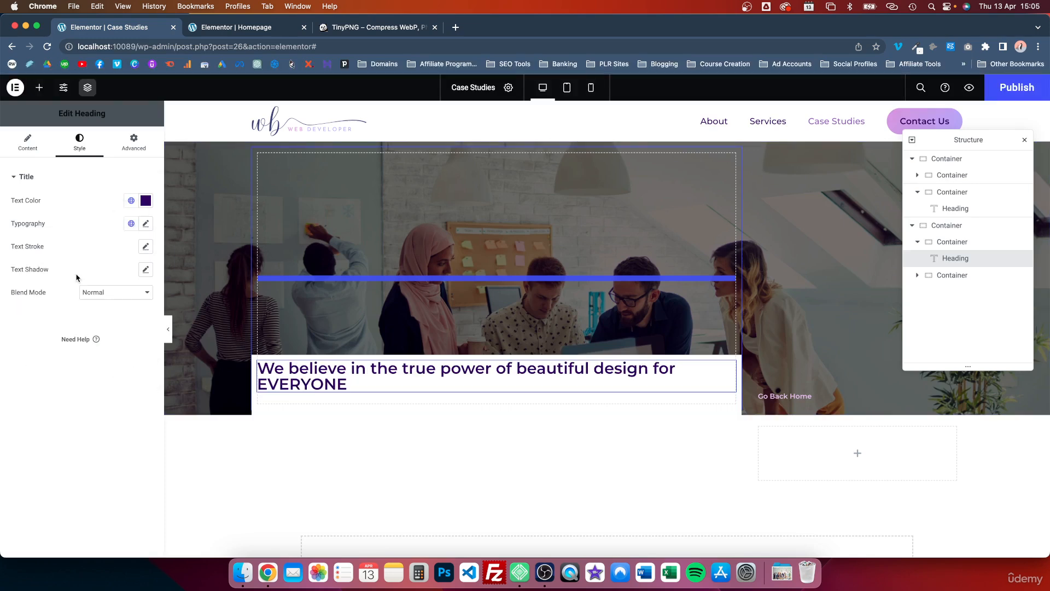
Step: Set the heading's typography size to 2.3
left_click(147, 223)
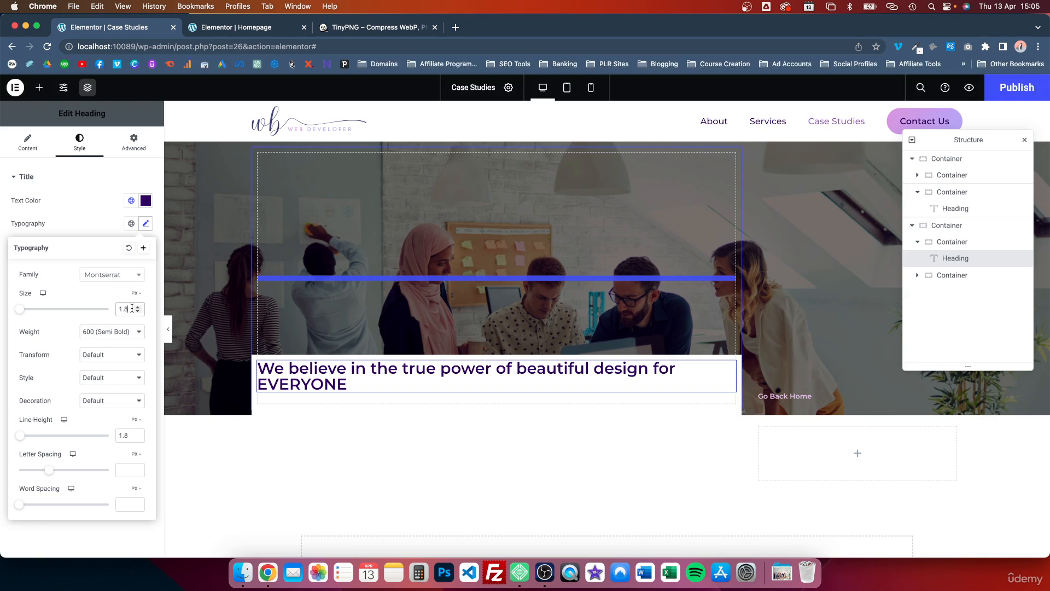
key("BackSpace")
key("BackSpace")
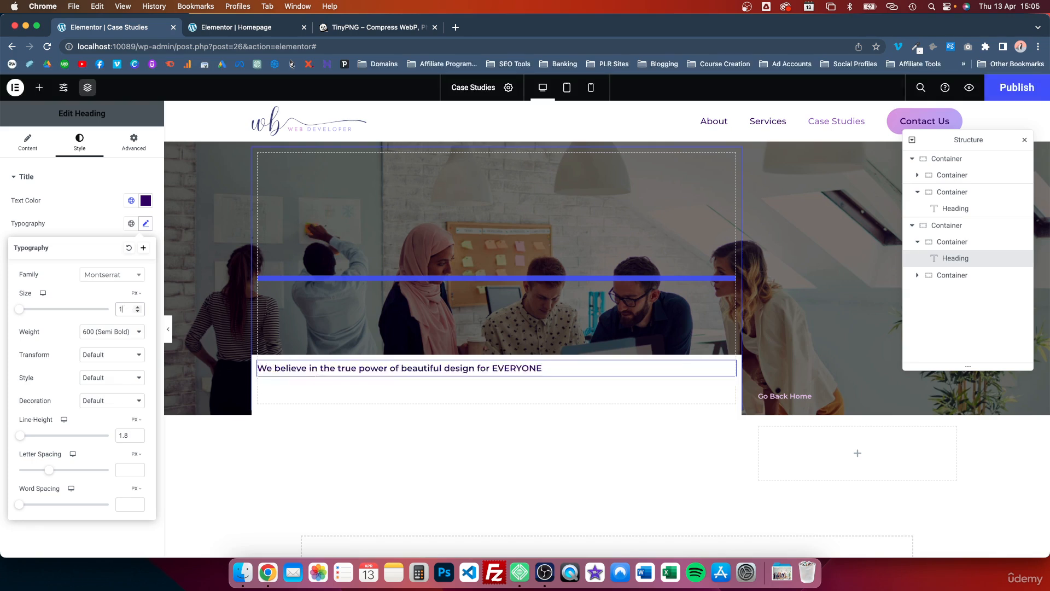
key("BackSpace")
type("2.2")
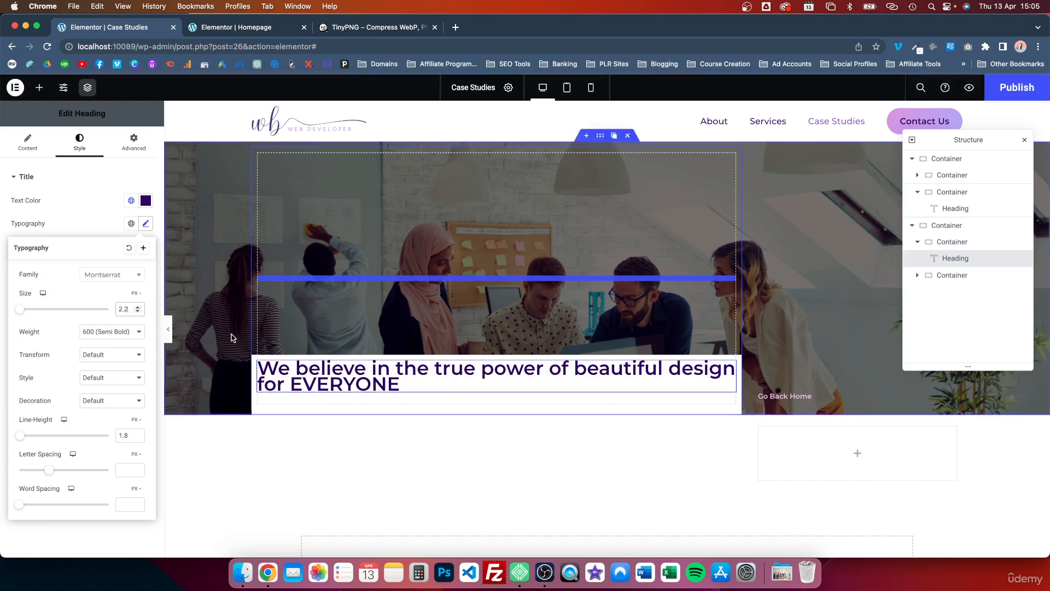
key("BackSpace")
type("5")
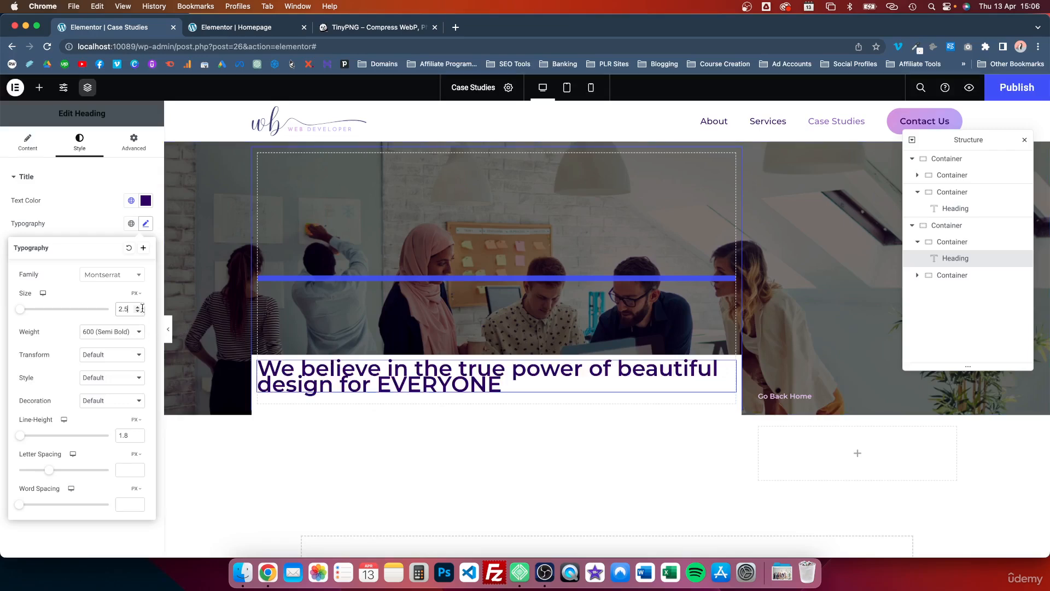
key("BackSpace")
type("3")
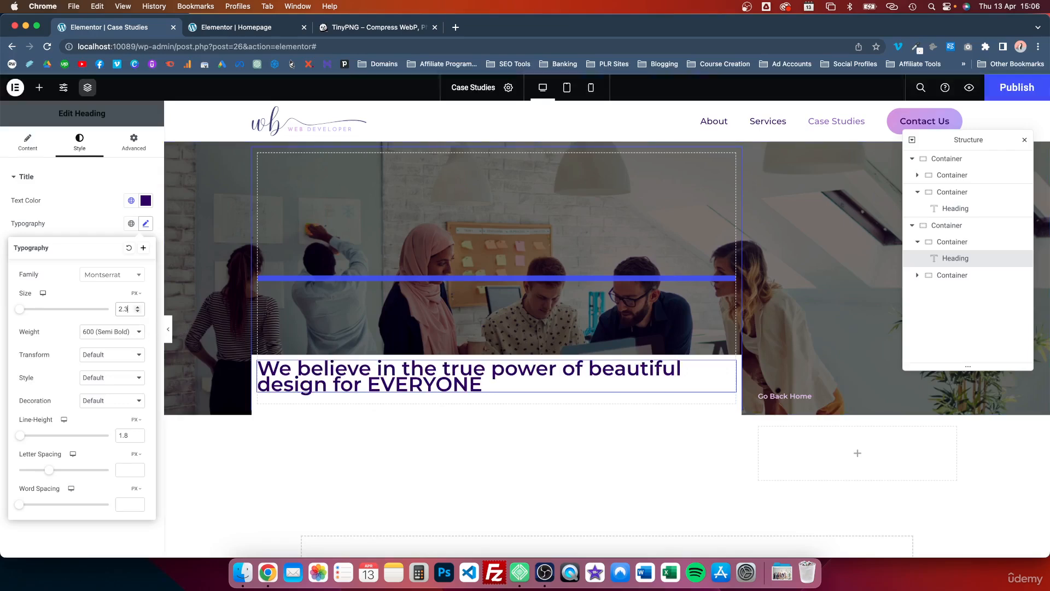
Step: Try the heading in 500 (Medium) weight and return it to 600 (Semi Bold)
left_click(133, 333)
left_click(113, 323)
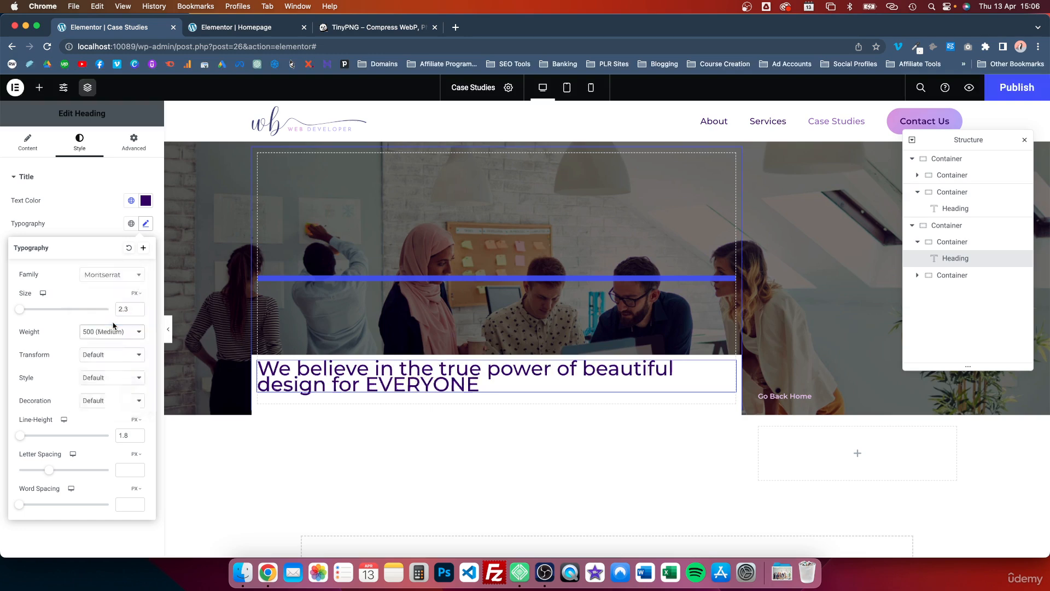
left_click(113, 328)
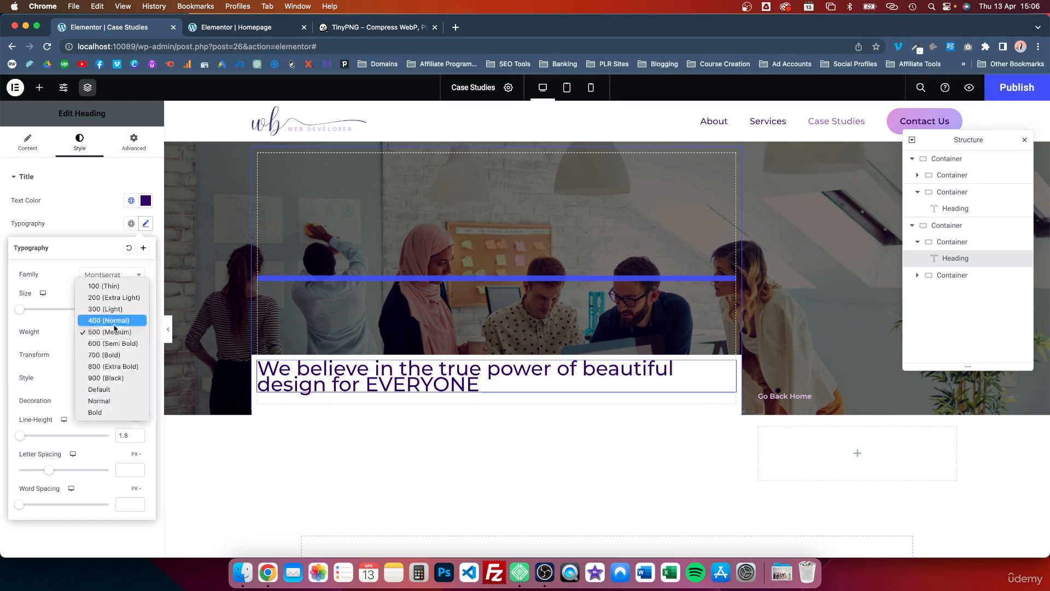
left_click(113, 343)
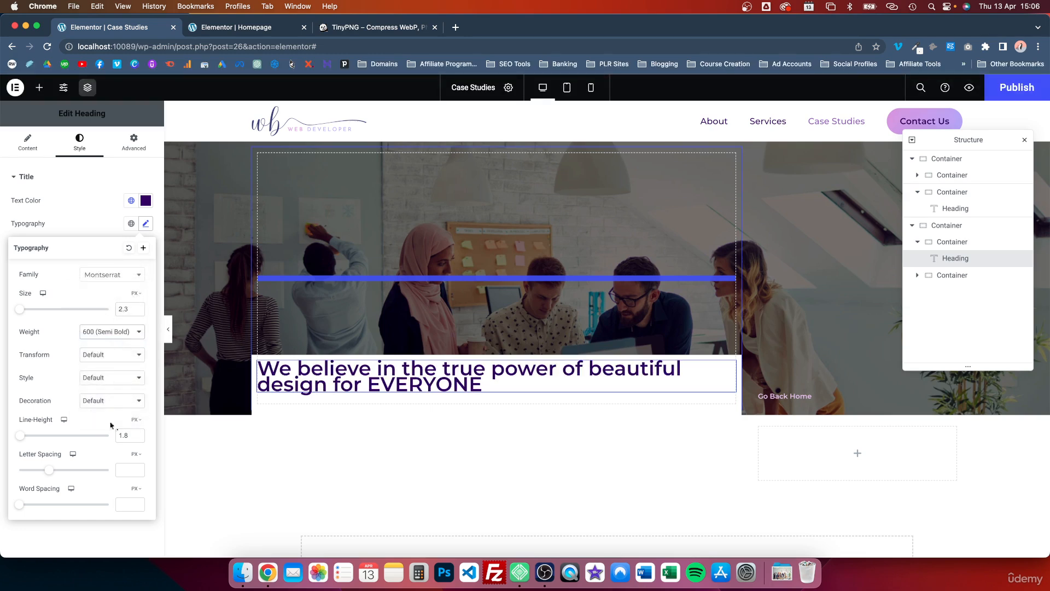
Step: Set the heading's line height to 2.6 and its text transform to Capitalize
left_click(139, 422)
left_click(138, 433)
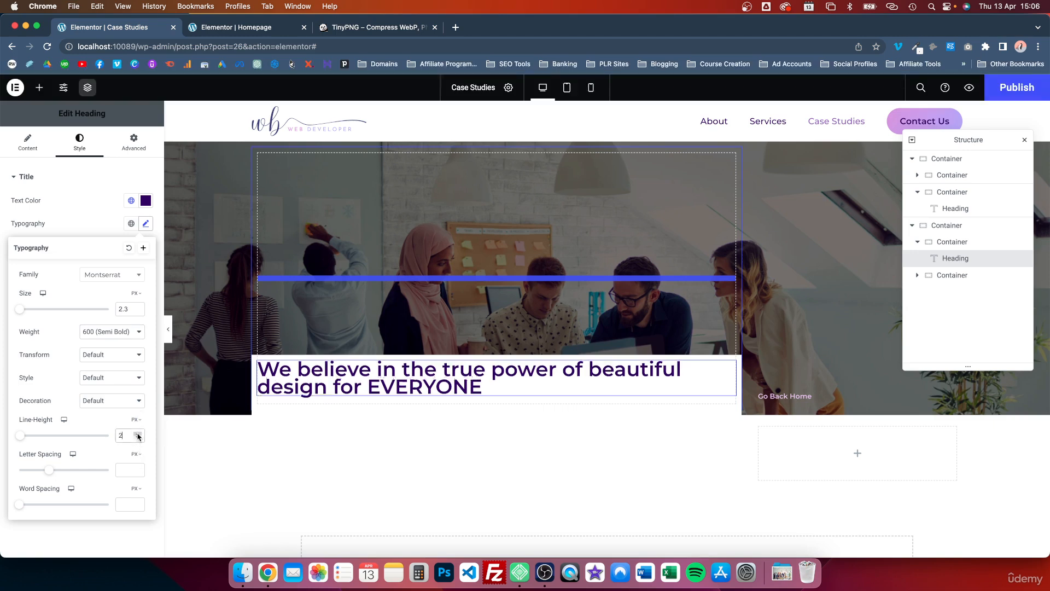
left_click(137, 433)
left_click(137, 433)
left_click(138, 438)
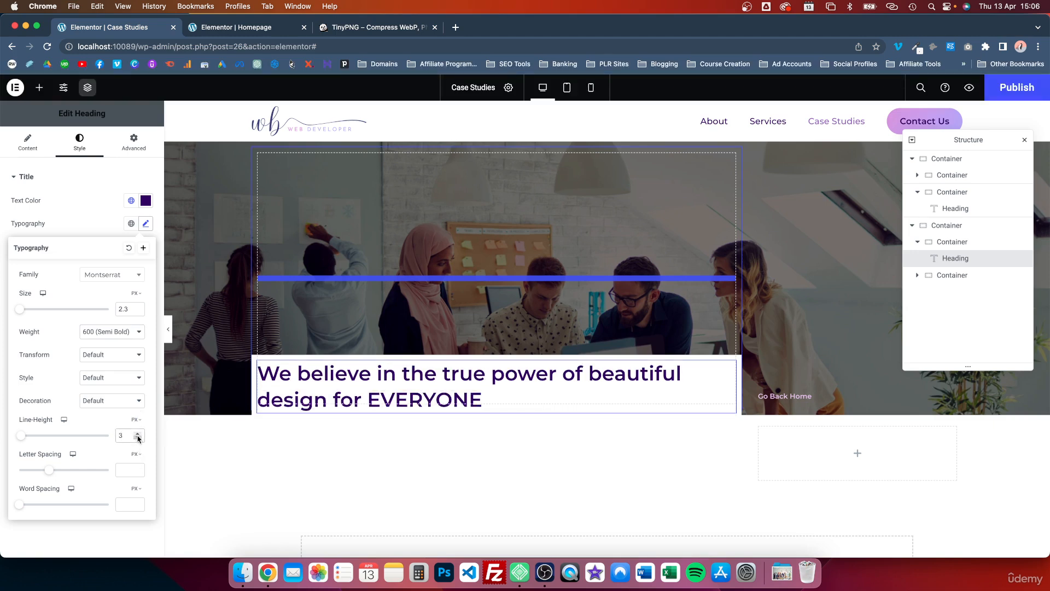
left_click(138, 438)
type(".5")
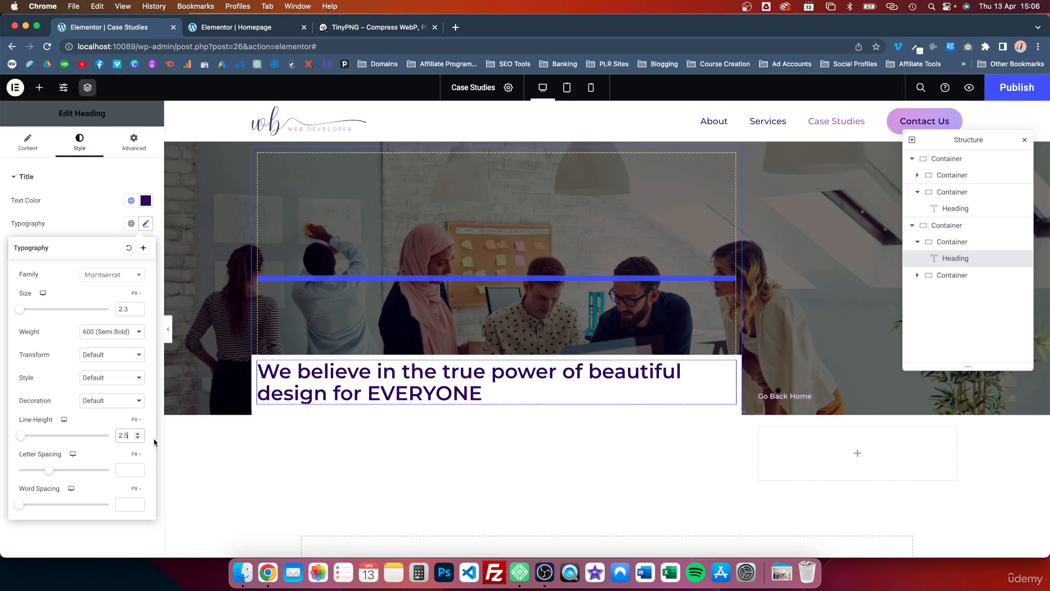
key("BackSpace")
type("6")
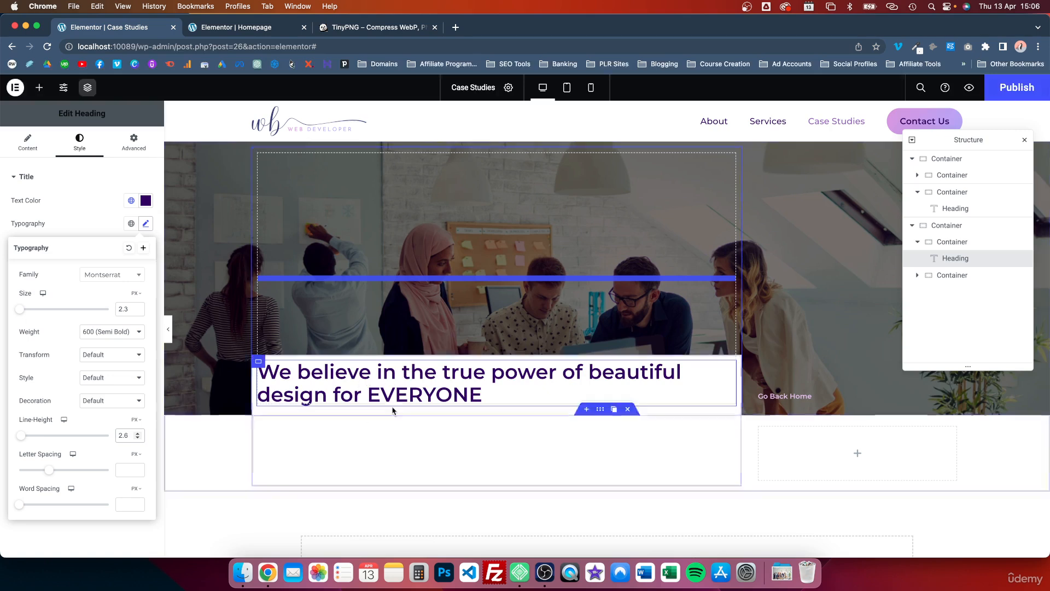
left_click(106, 355)
left_click(99, 391)
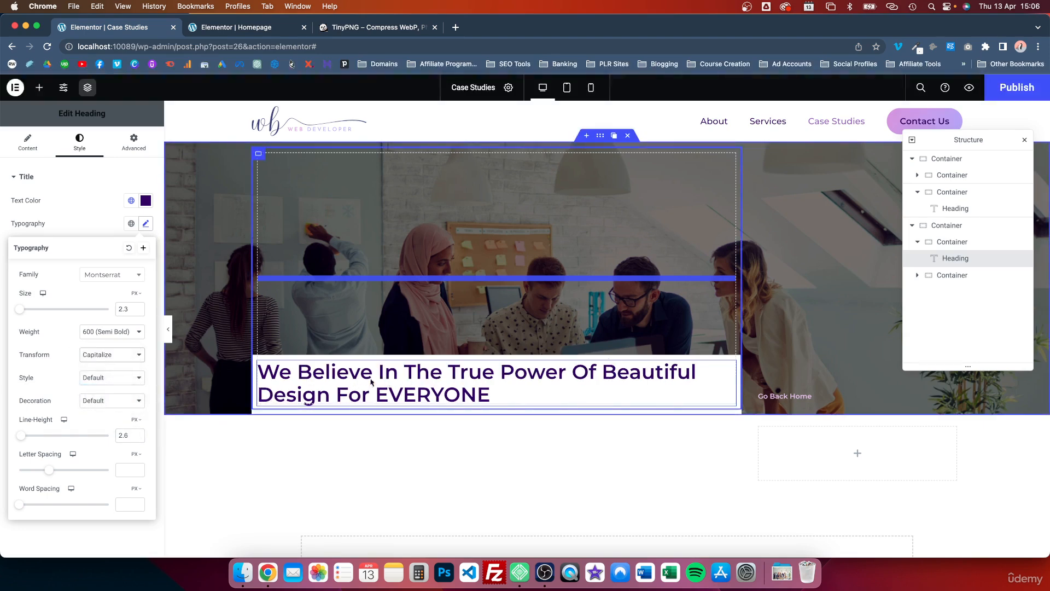
Step: Set the white heading container's padding to 35 px on all sides and delete the empty container beside it
left_click(256, 362)
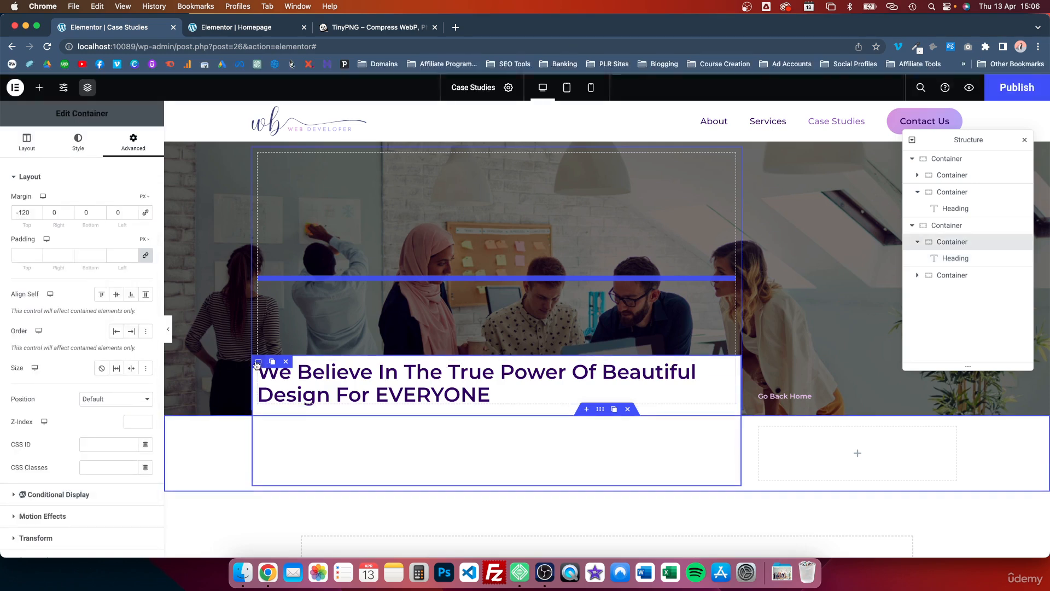
left_click(146, 256)
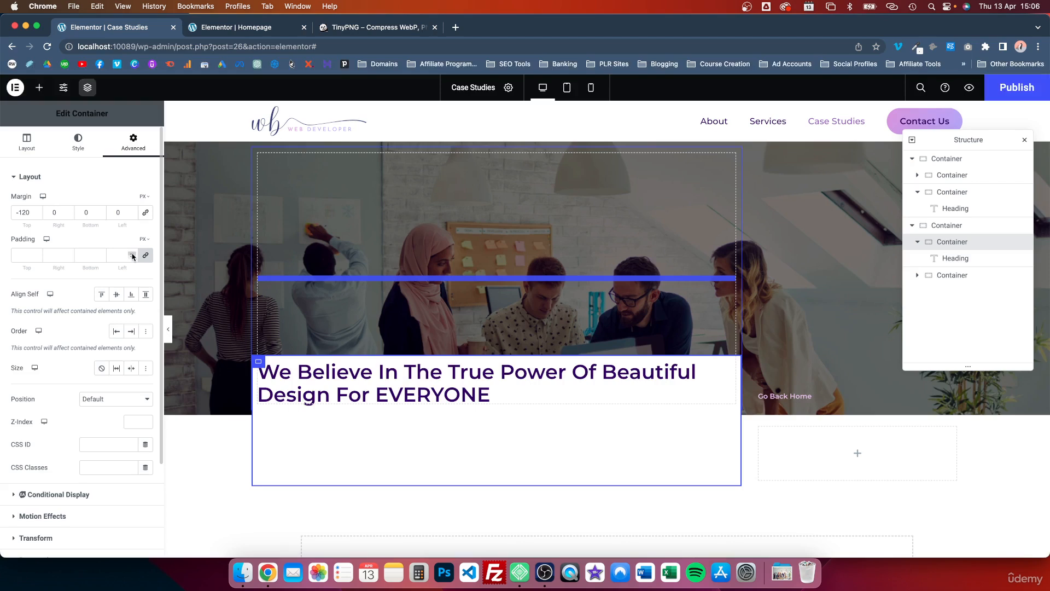
left_click(132, 254)
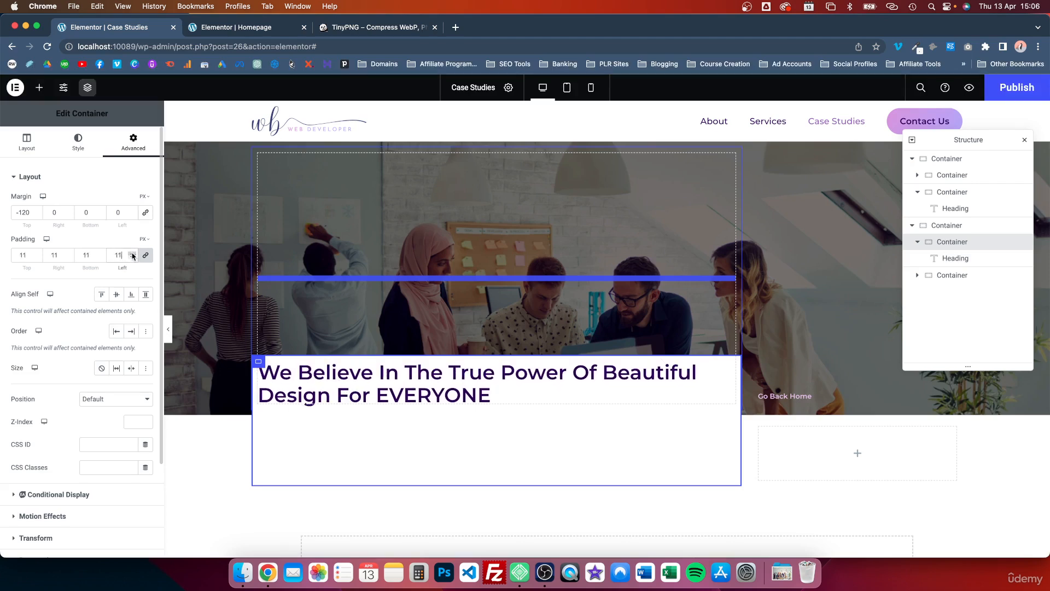
left_click(131, 254)
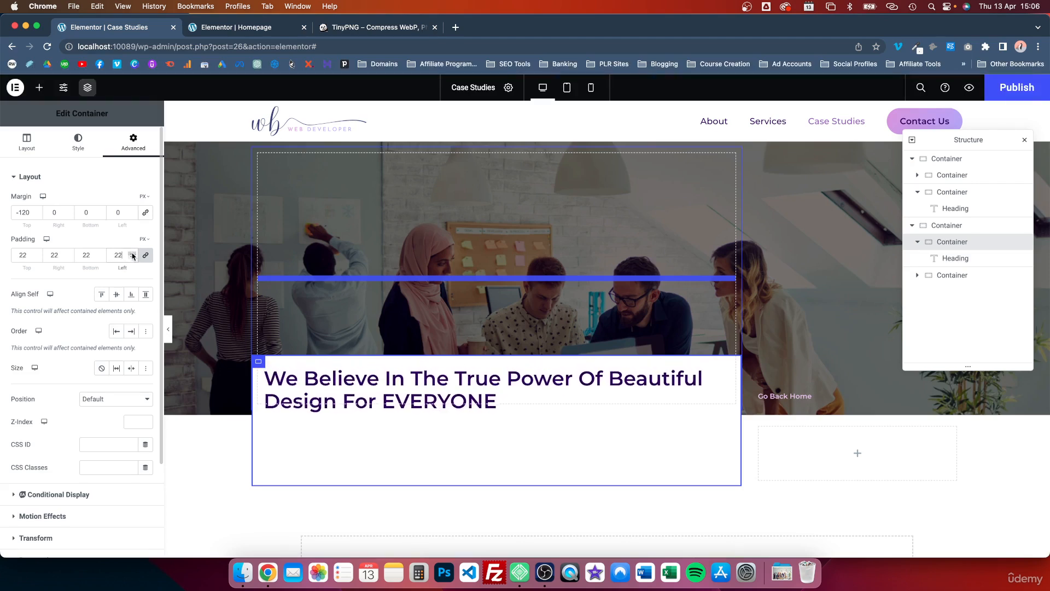
left_click(132, 253)
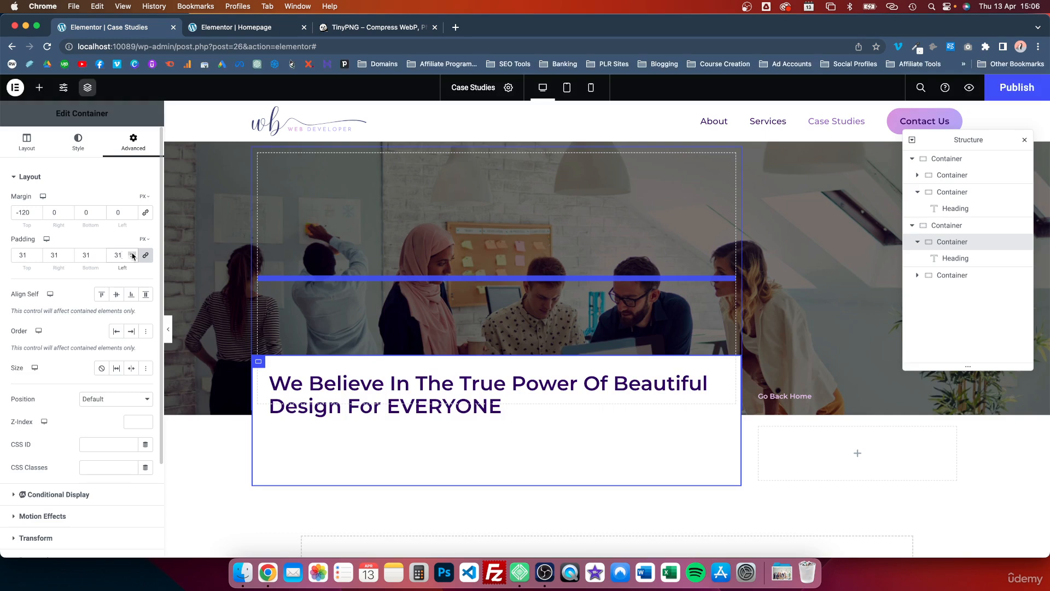
left_click(132, 254)
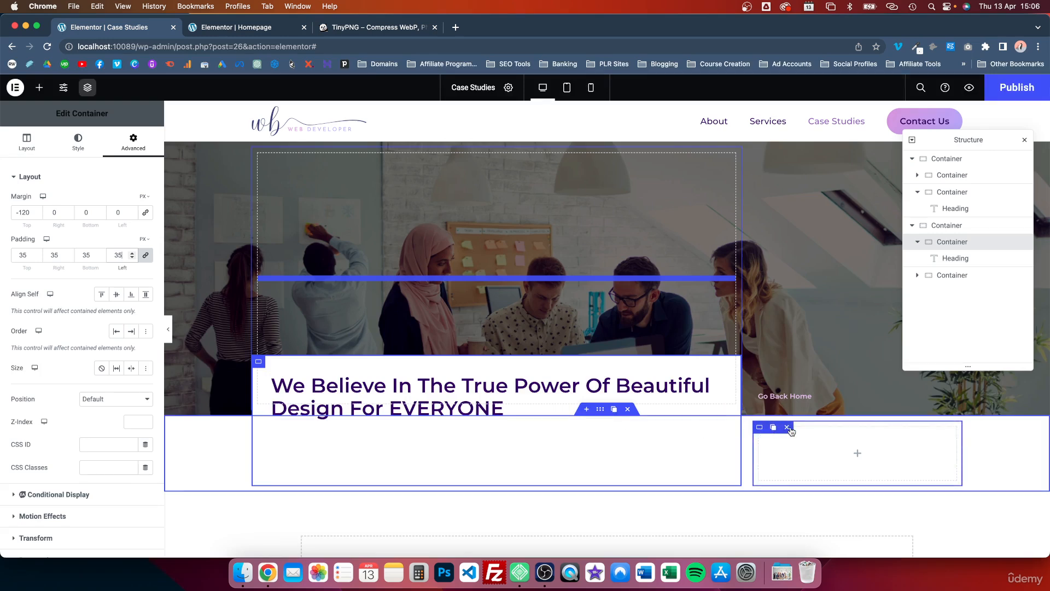
left_click(788, 428)
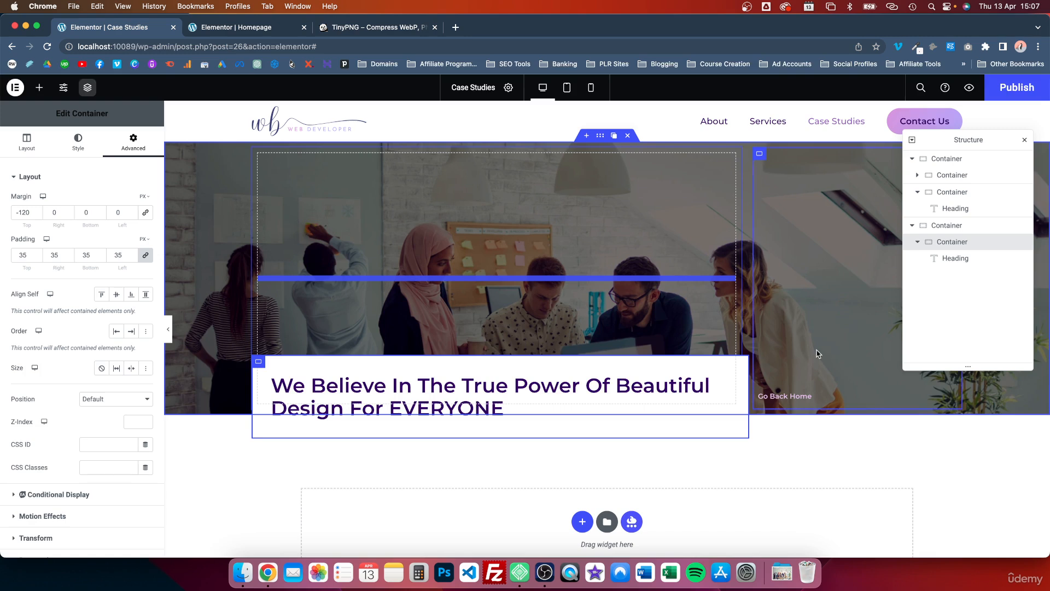
Step: Add a Waves shape divider to the bottom edge of the hero's outer container
left_click(600, 139)
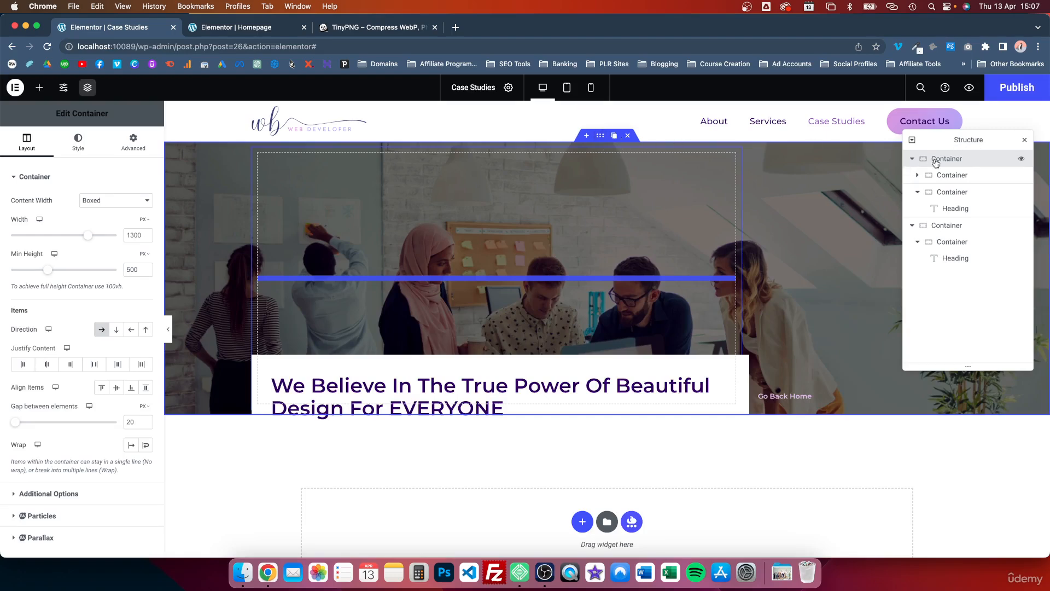
left_click(77, 142)
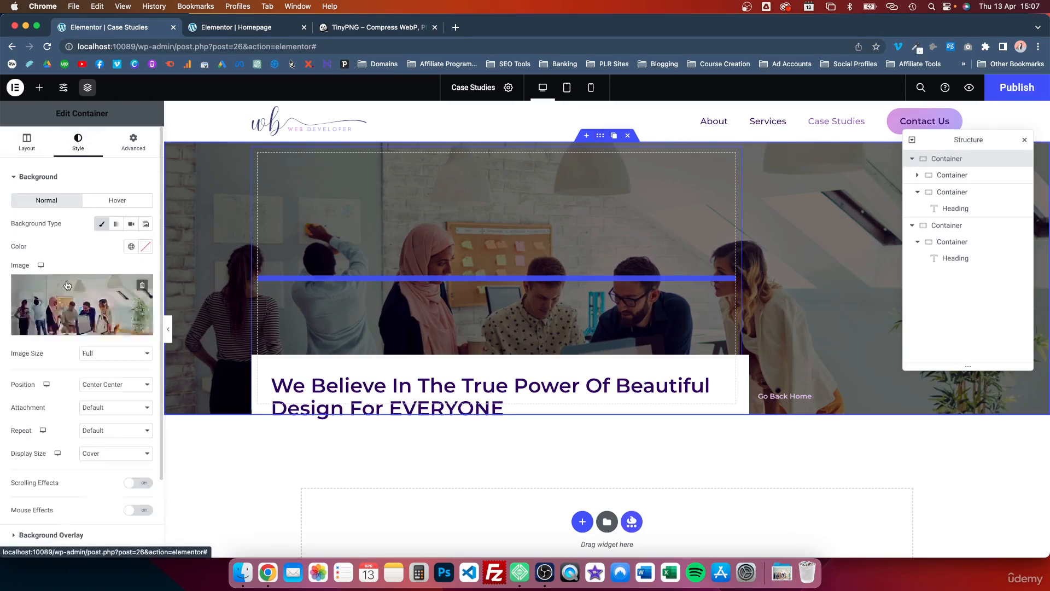
scroll(62, 347, "down", 3)
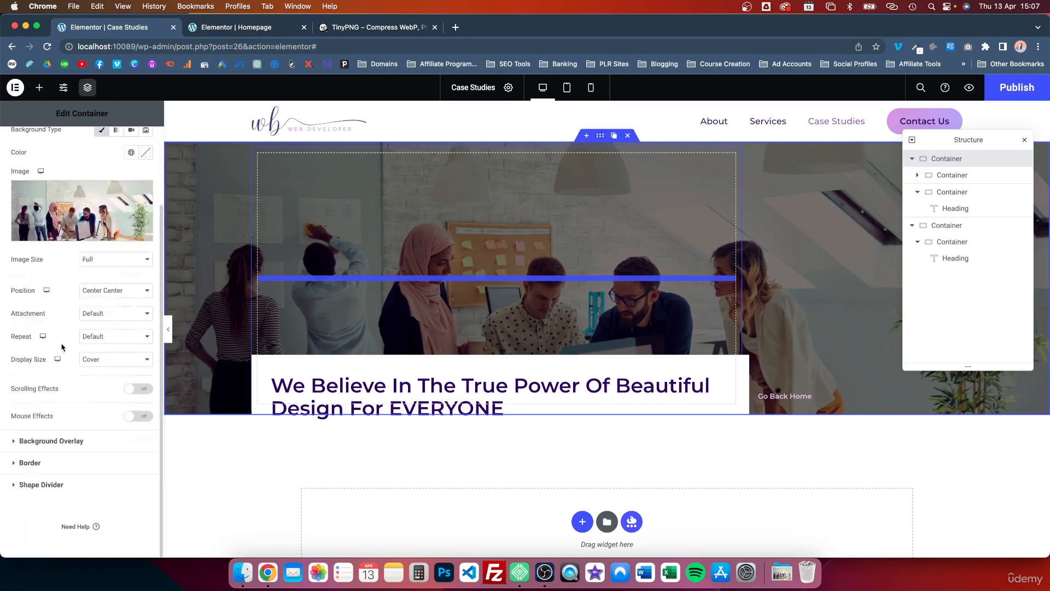
left_click(54, 485)
left_click(101, 268)
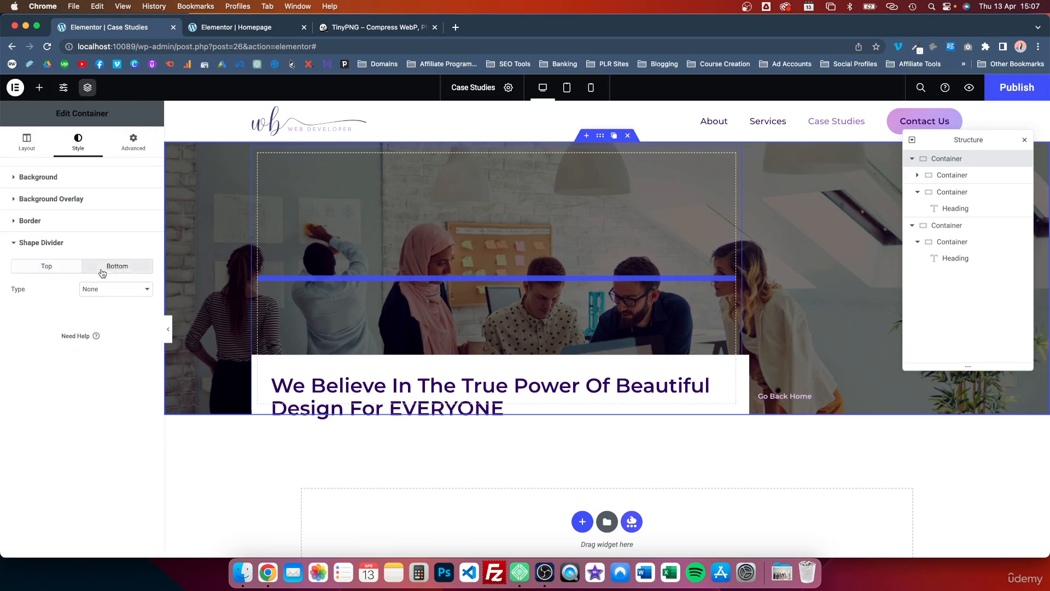
left_click(107, 290)
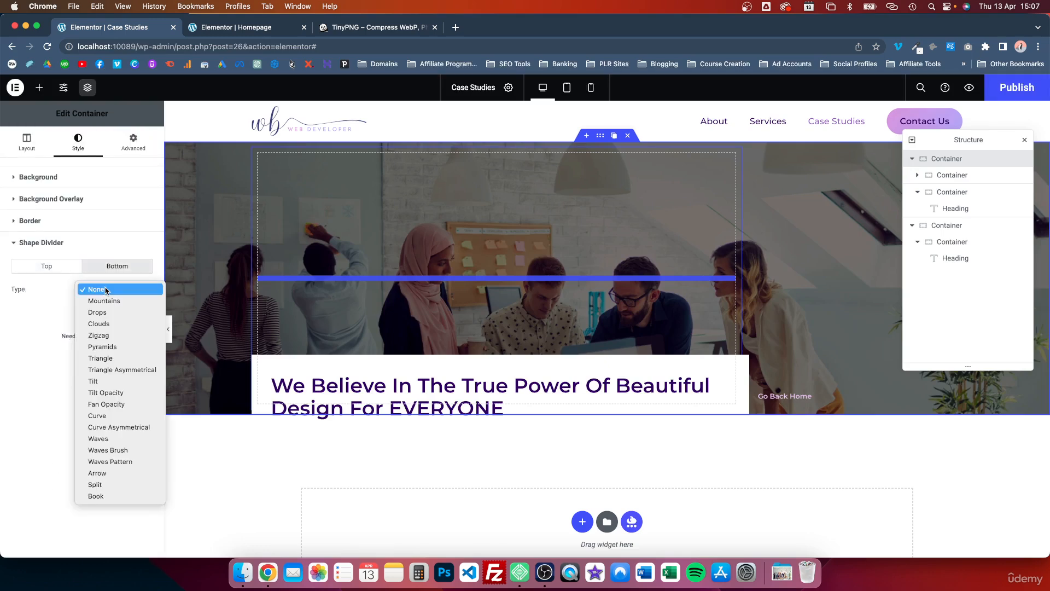
left_click(137, 435)
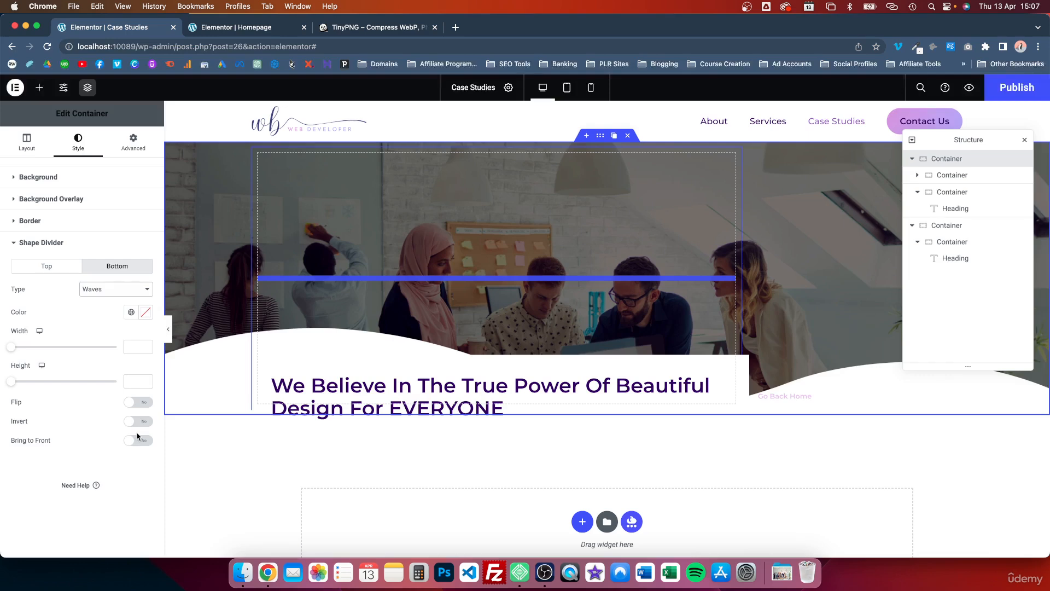
Step: Try the Clouds and Drops types for the hero's bottom shape divider and return to Waves
left_click(117, 289)
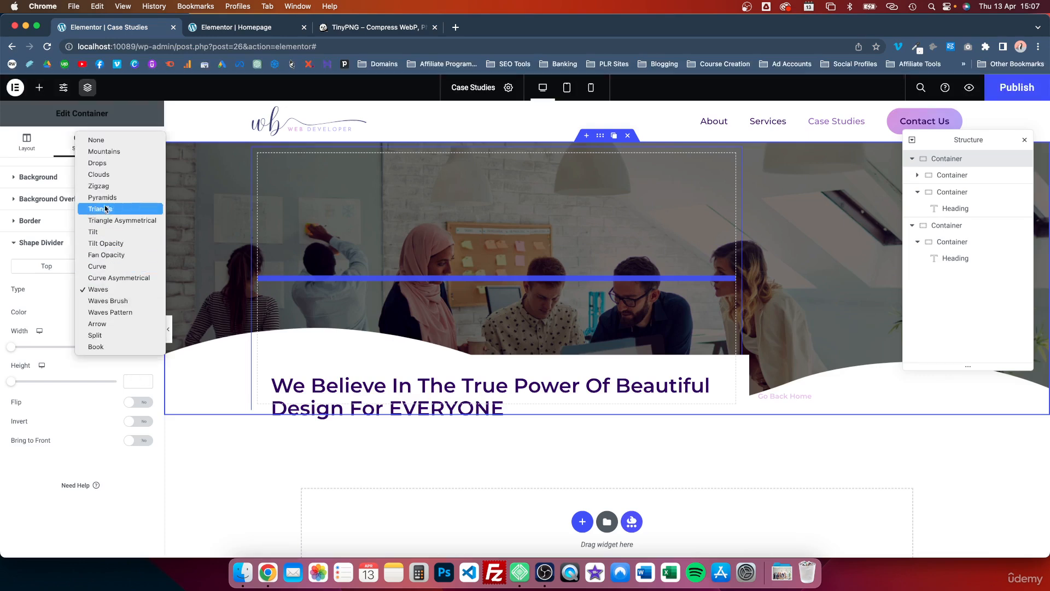
left_click(101, 175)
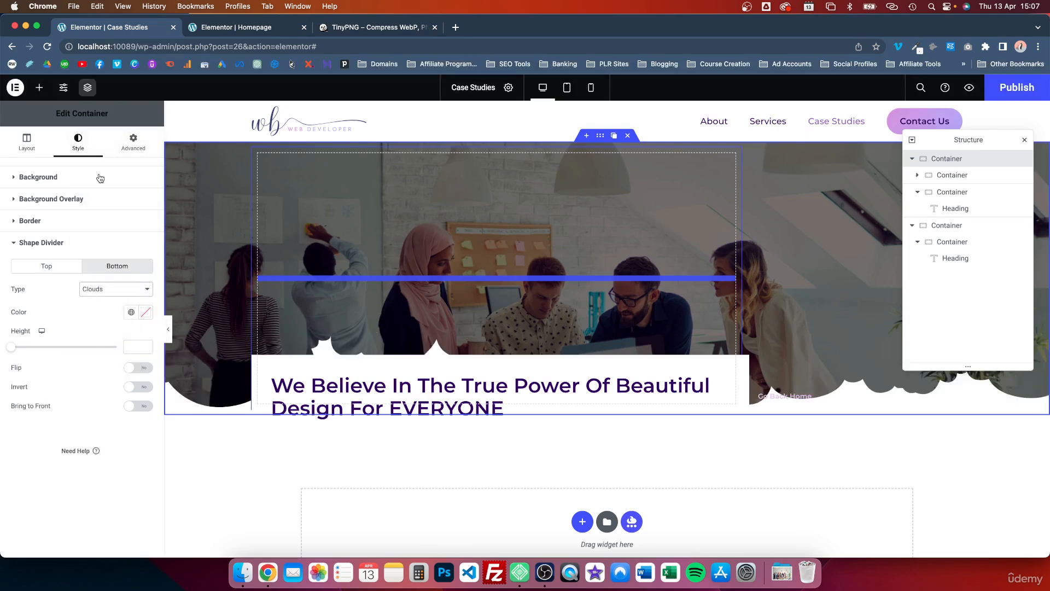
left_click(126, 289)
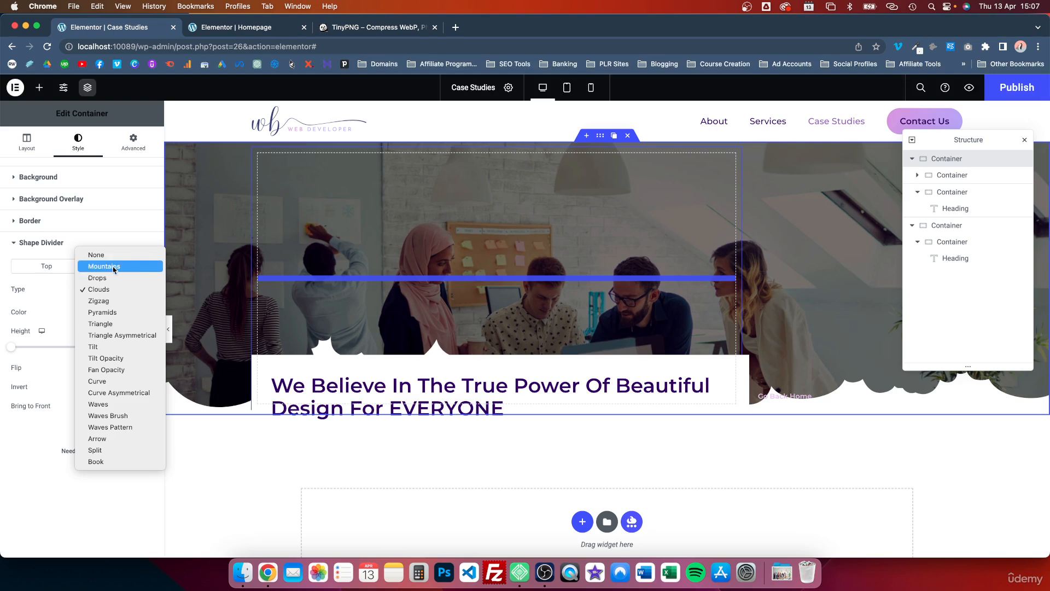
left_click(112, 277)
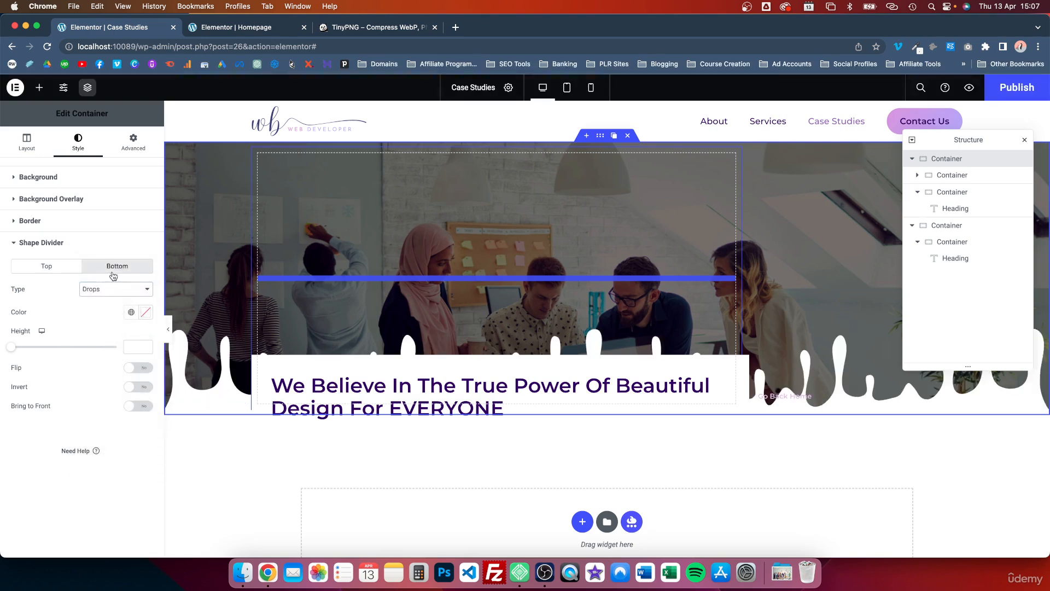
left_click(115, 289)
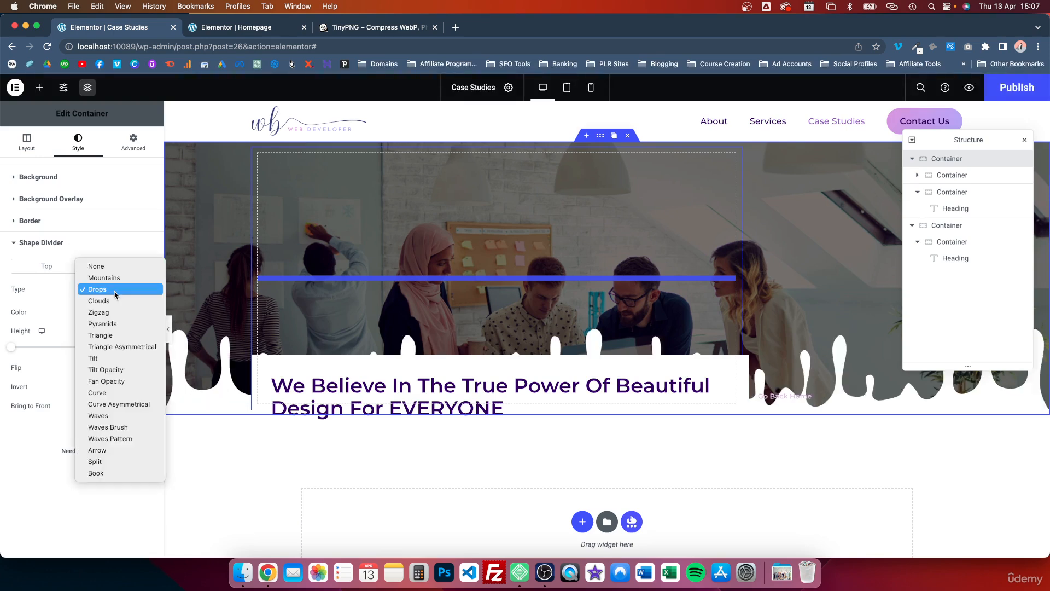
left_click(127, 418)
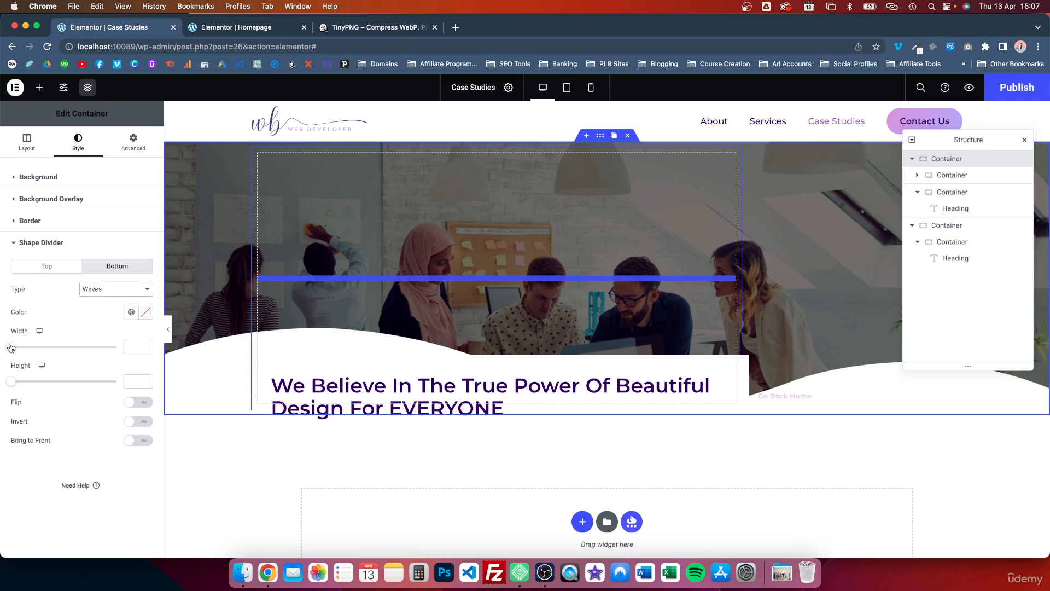
Step: Set the Waves divider's width to 135 and its height to 46
left_click_drag(11, 347, 23, 385)
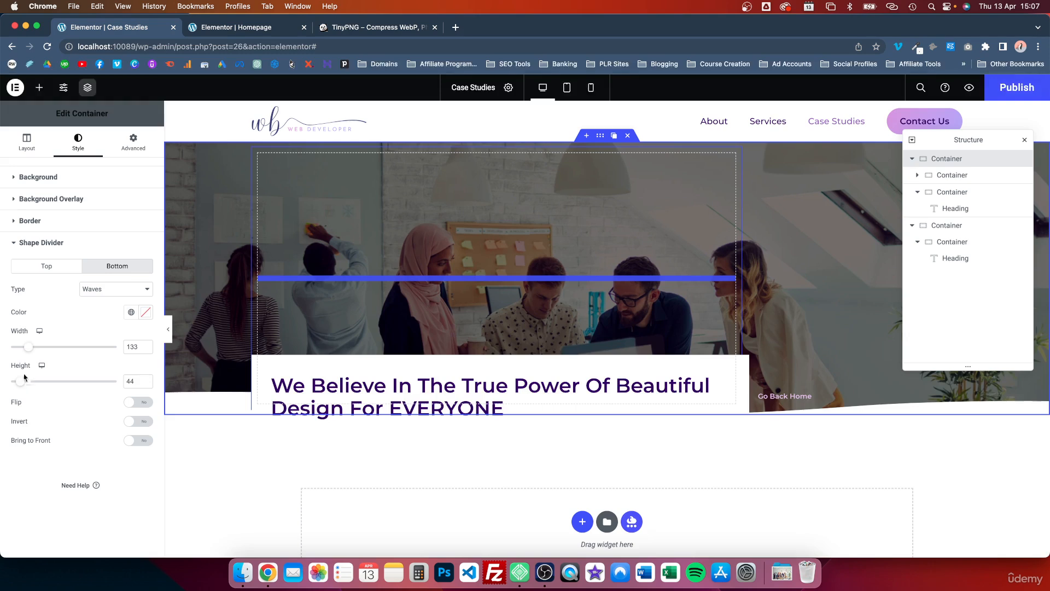
mouse_move(26, 348)
left_mouse_down()
mouse_move(36, 348)
mouse_move(2, 345)
mouse_move(65, 333)
mouse_move(28, 331)
left_mouse_up()
left_click_drag(24, 383, 21, 383)
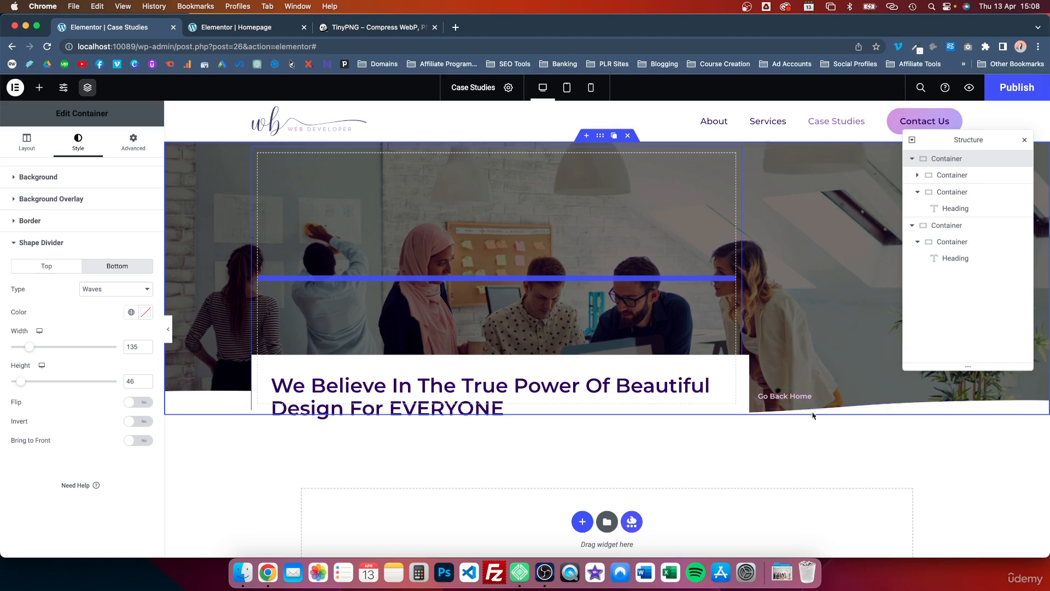
Step: Slightly increase the typography size of the Go Back Home heading in the hero
left_click(952, 396)
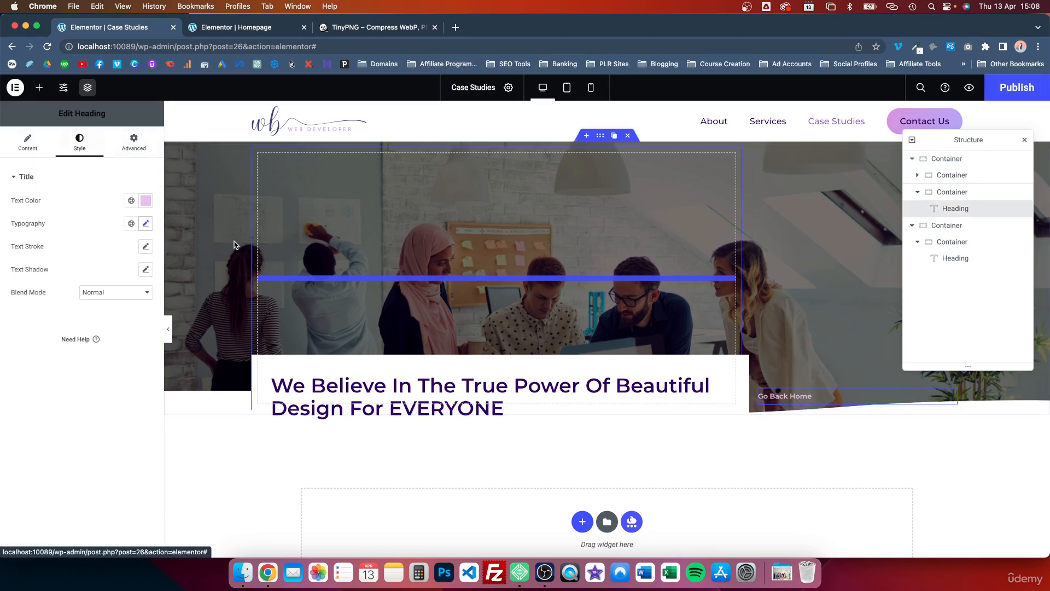
left_click(145, 224)
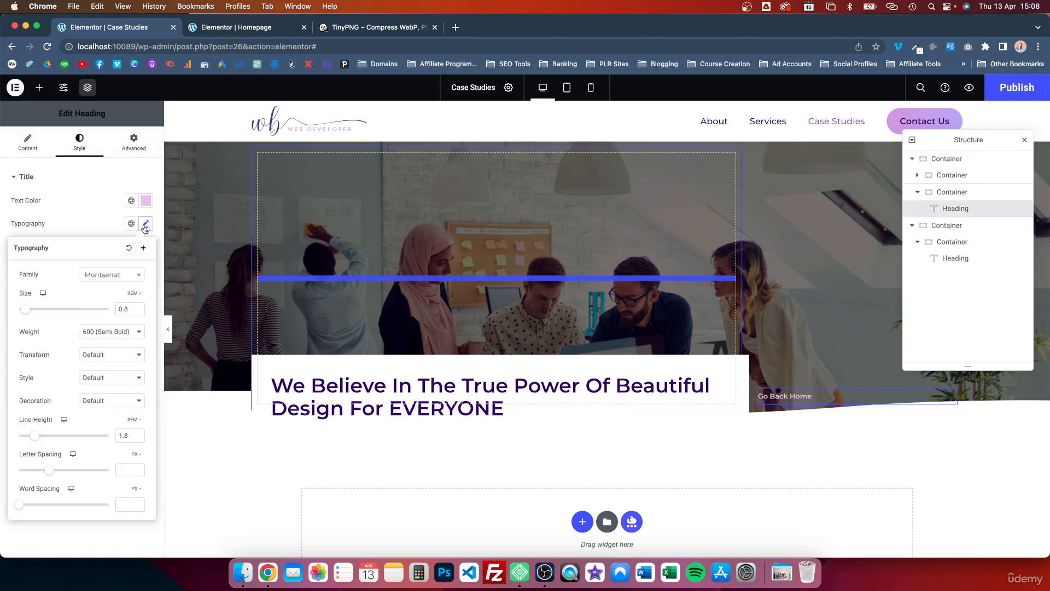
left_click(137, 308)
left_click(137, 307)
Step: Unlink the Go Back Home heading's padding and set it to 17 px at the bottom and about 16 px on the left
left_click(132, 143)
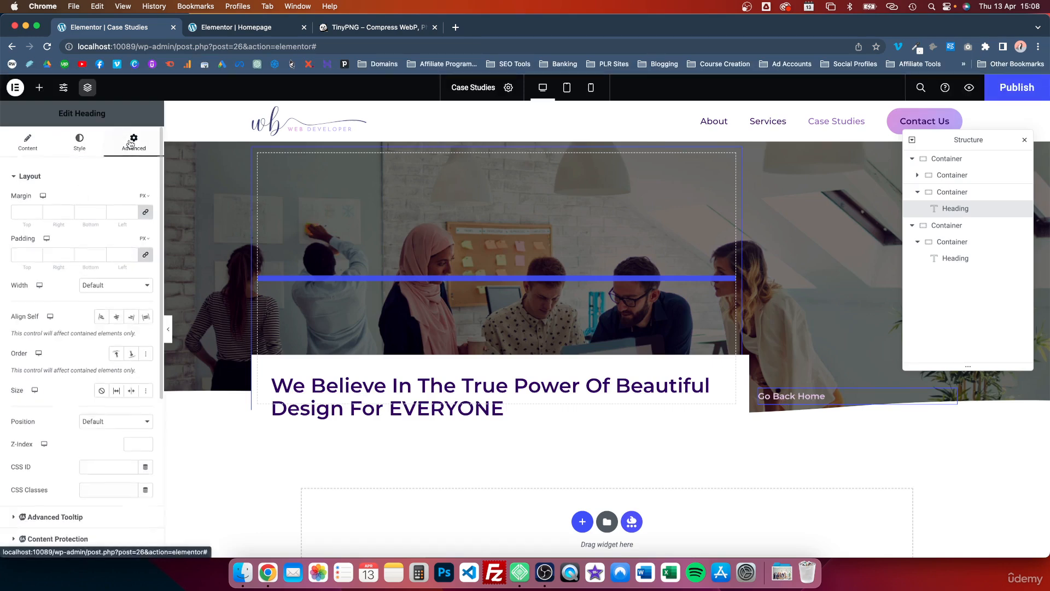
left_click(146, 258)
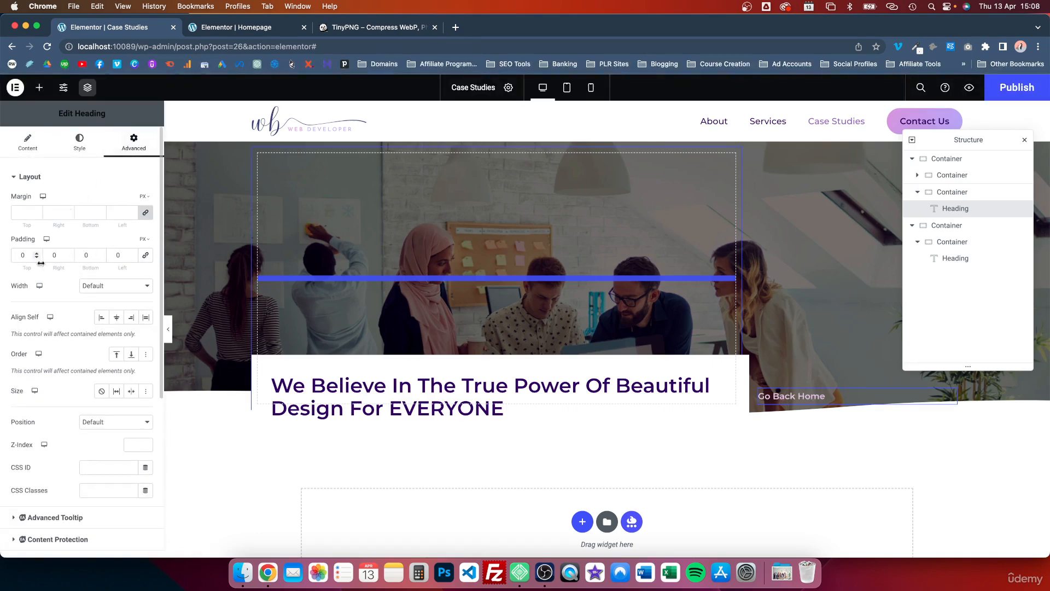
left_click(100, 253)
left_click(100, 253)
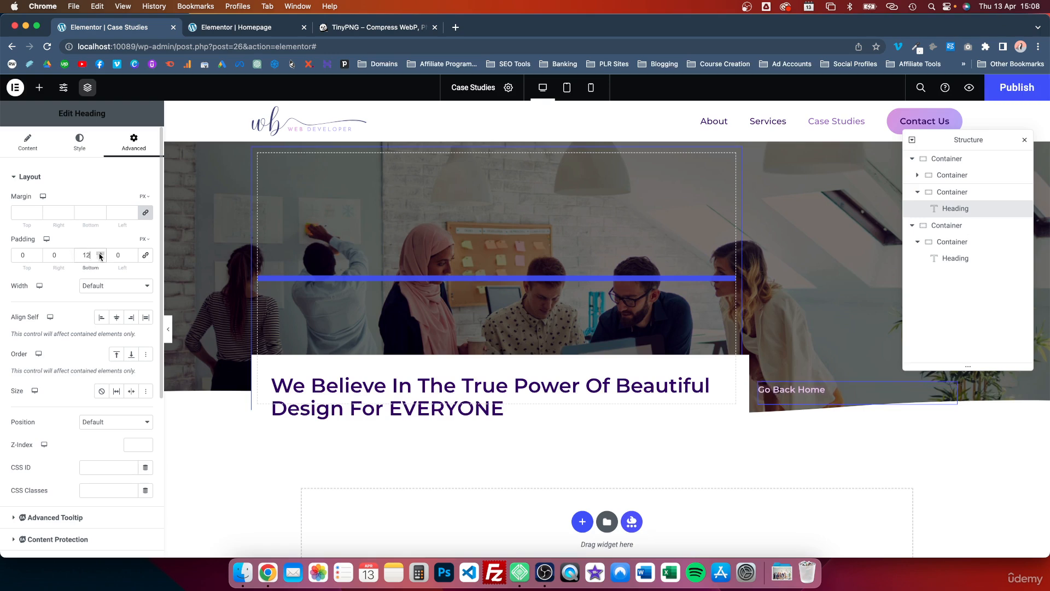
left_click(132, 258)
left_click(132, 252)
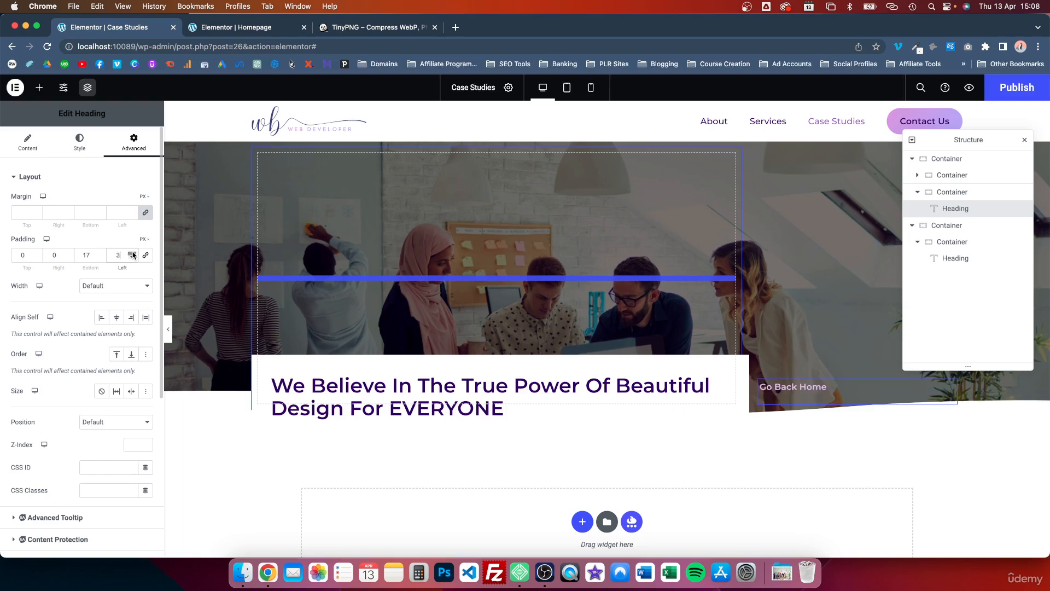
left_click(132, 252)
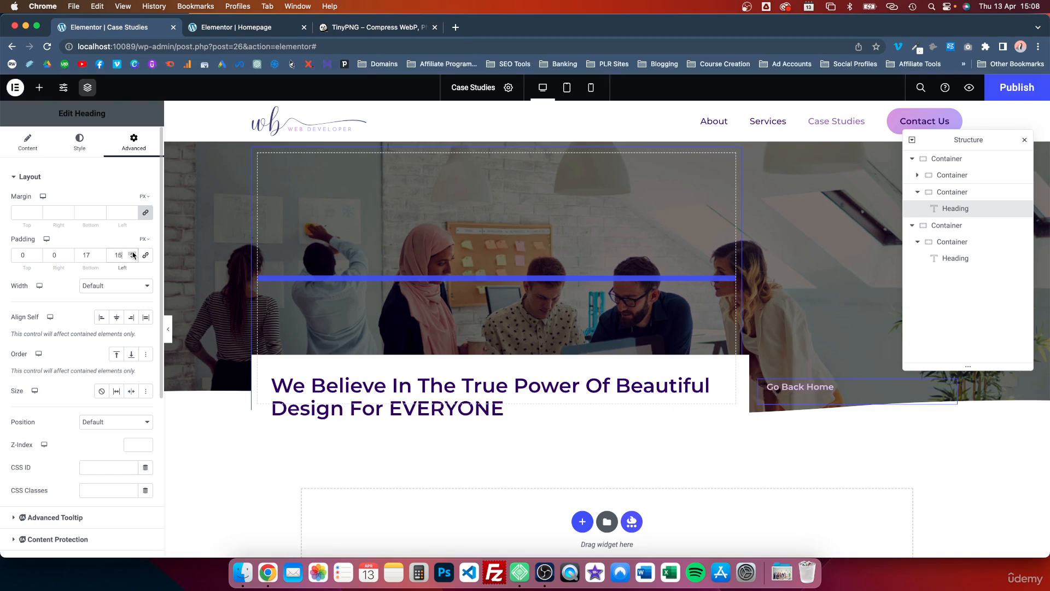